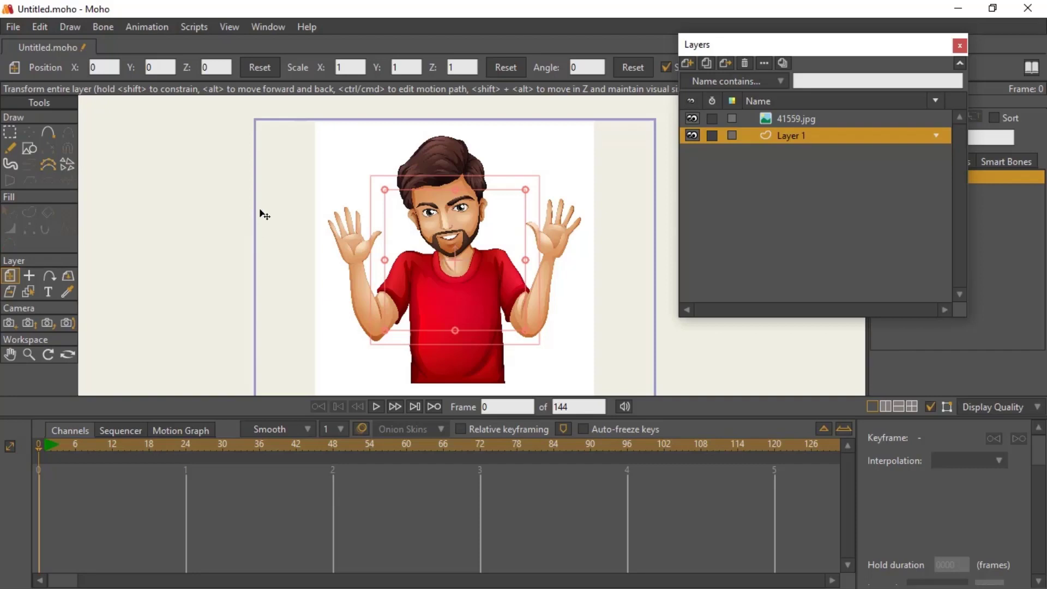
# Nudge Layer 1 to position X 0.0708, Y -0.0381.
pyautogui.moveTo(385, 228); pyautogui.dragTo(362, 206)
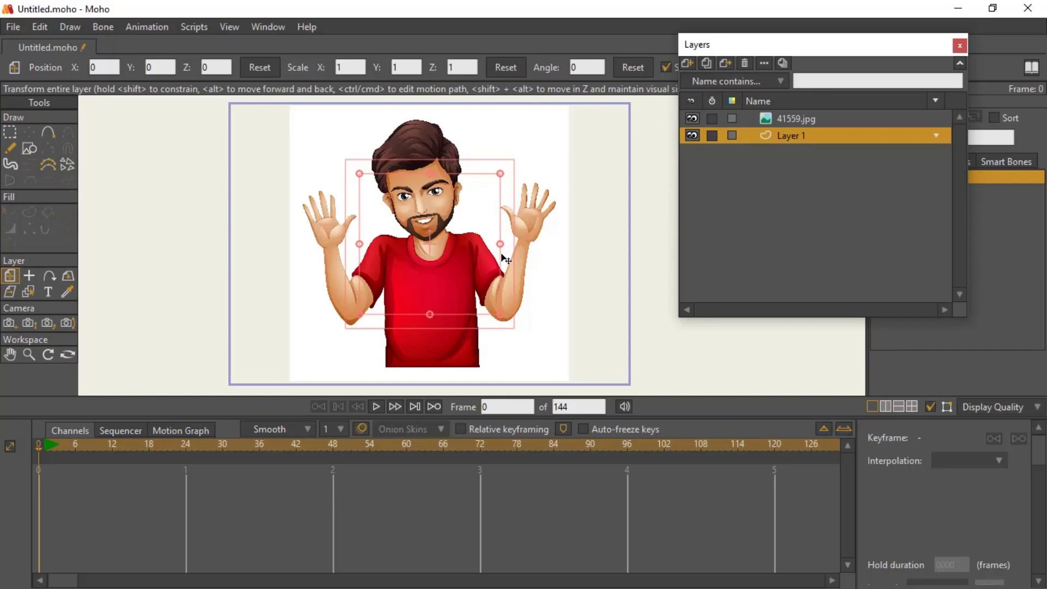
pyautogui.moveTo(466, 253)
pyautogui.mouseDown()
pyautogui.moveTo(404, 279)
pyautogui.moveTo(471, 258)
pyautogui.mouseUp()
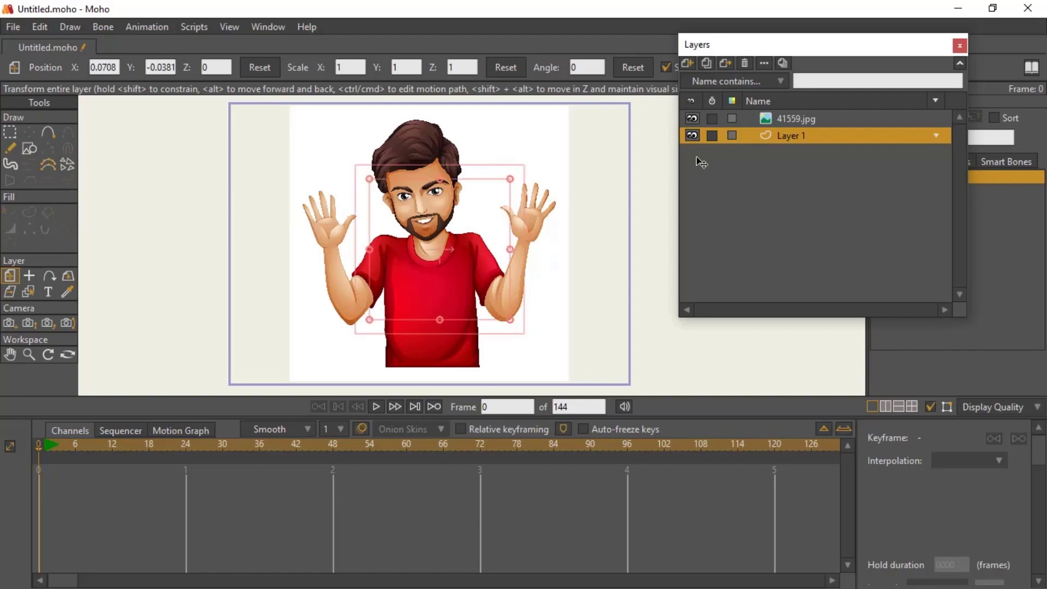
# Duplicate the 41559.jpg image layer, keeping the duplicate's default name and settings.
pyautogui.click(768, 116)
pyautogui.moveTo(495, 220); pyautogui.dragTo(478, 196)
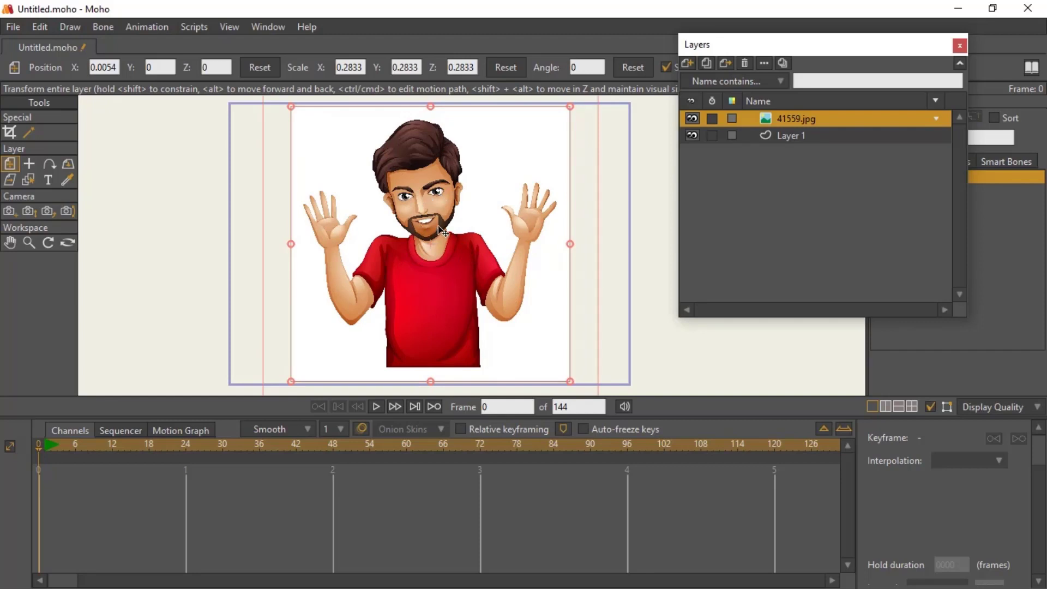
pyautogui.scroll(4, 443, 228)
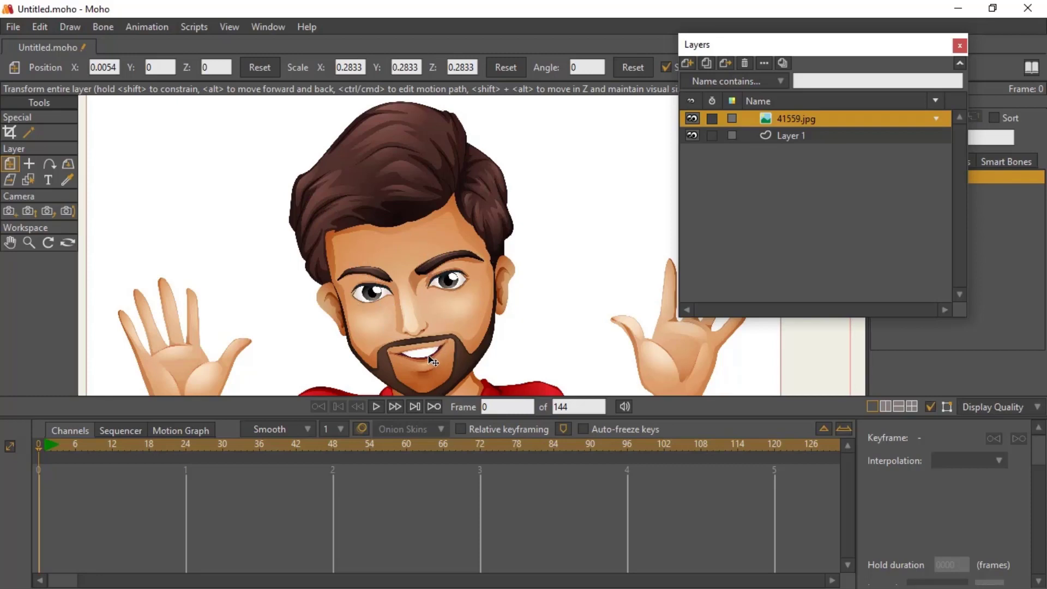
pyautogui.scroll(-5, 423, 310)
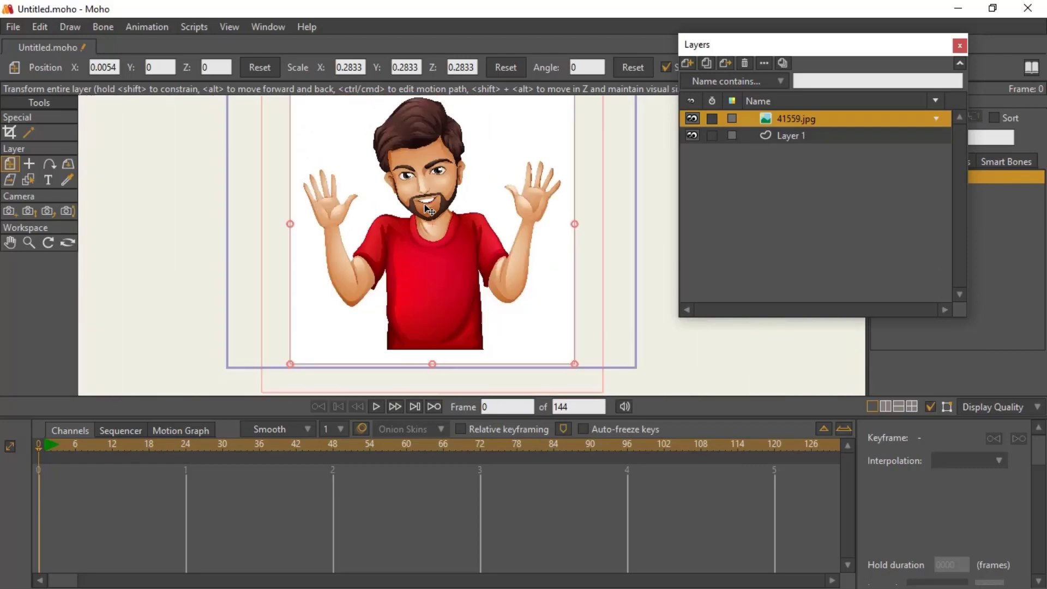
pyautogui.moveTo(470, 258); pyautogui.dragTo(434, 273)
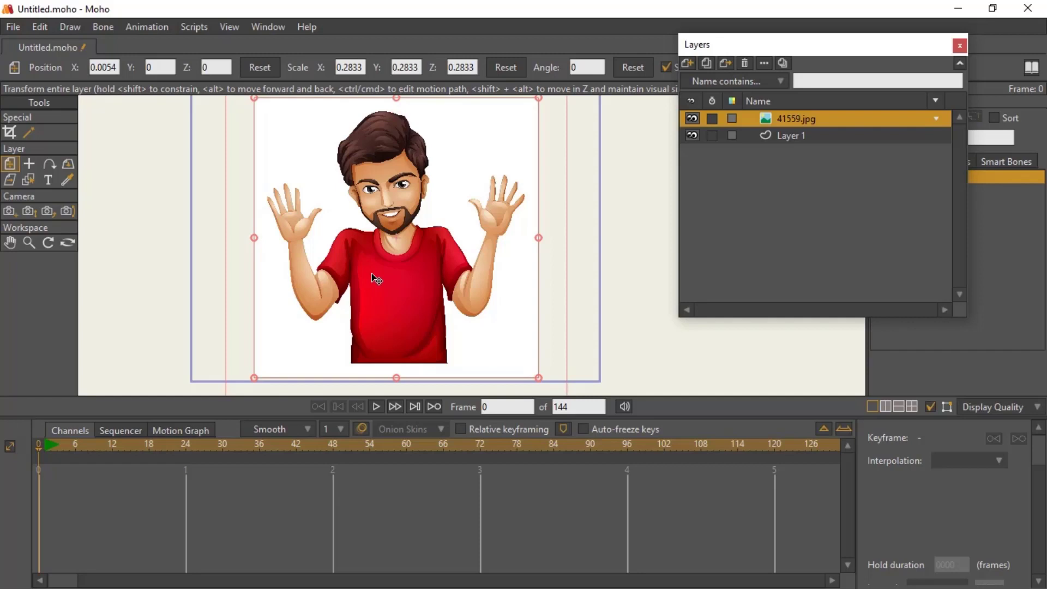
pyautogui.moveTo(387, 268); pyautogui.dragTo(388, 274)
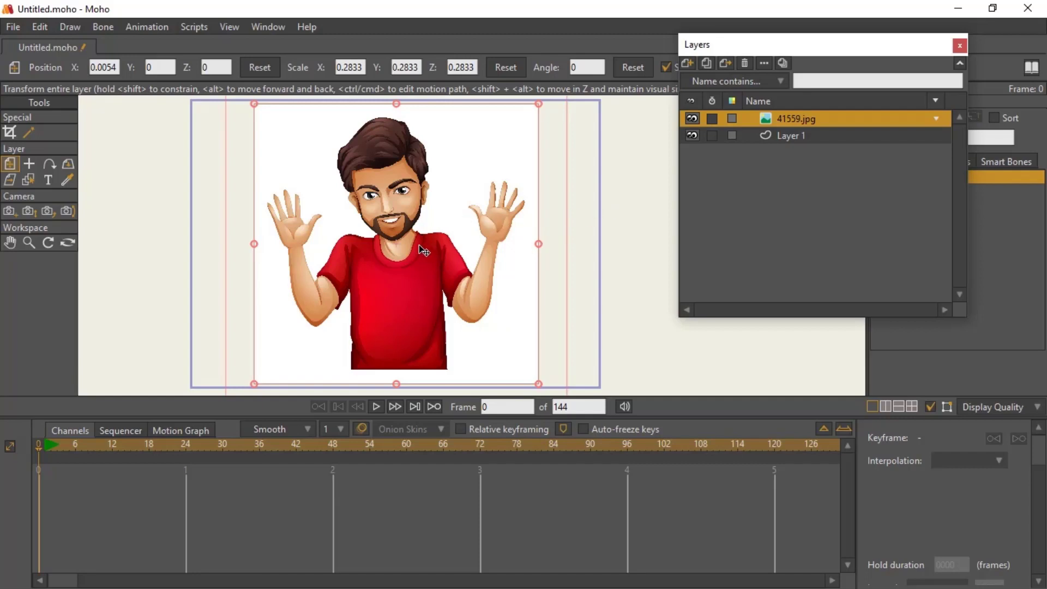
pyautogui.click(707, 64)
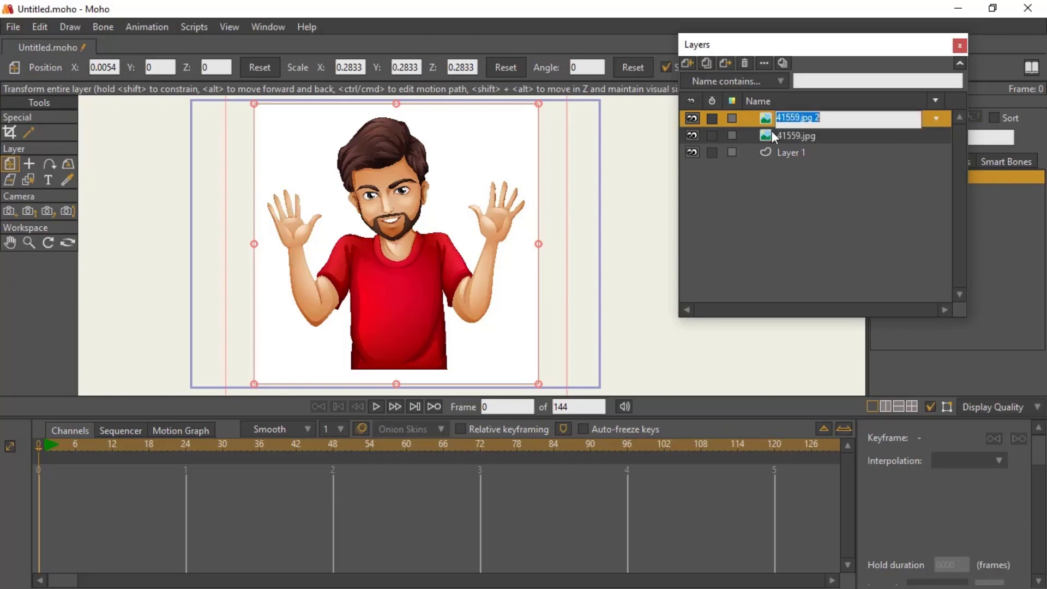
pyautogui.click(793, 135)
pyautogui.click(769, 124)
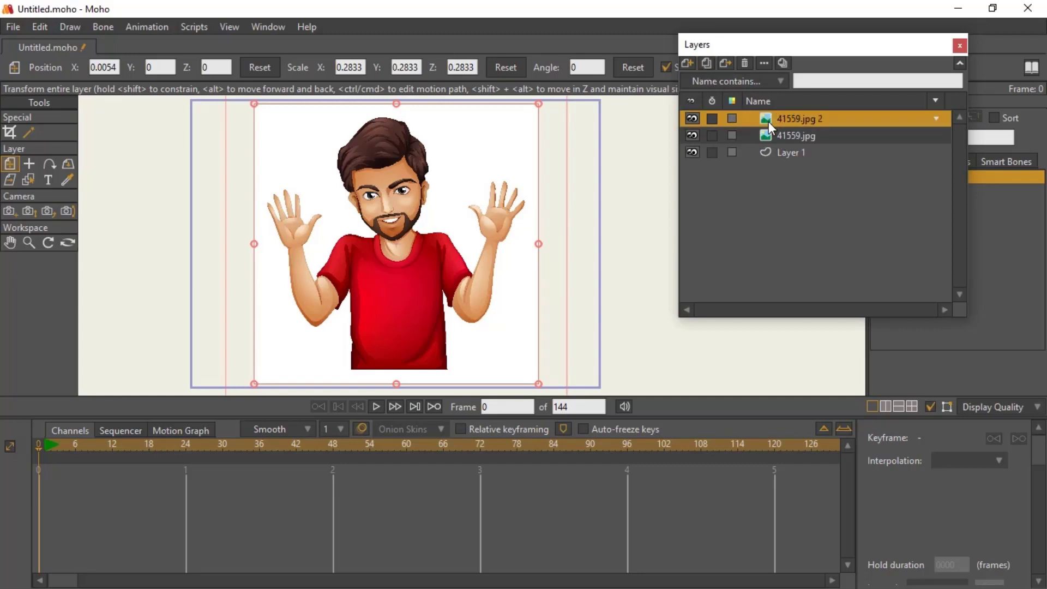
pyautogui.doubleClick(799, 120)
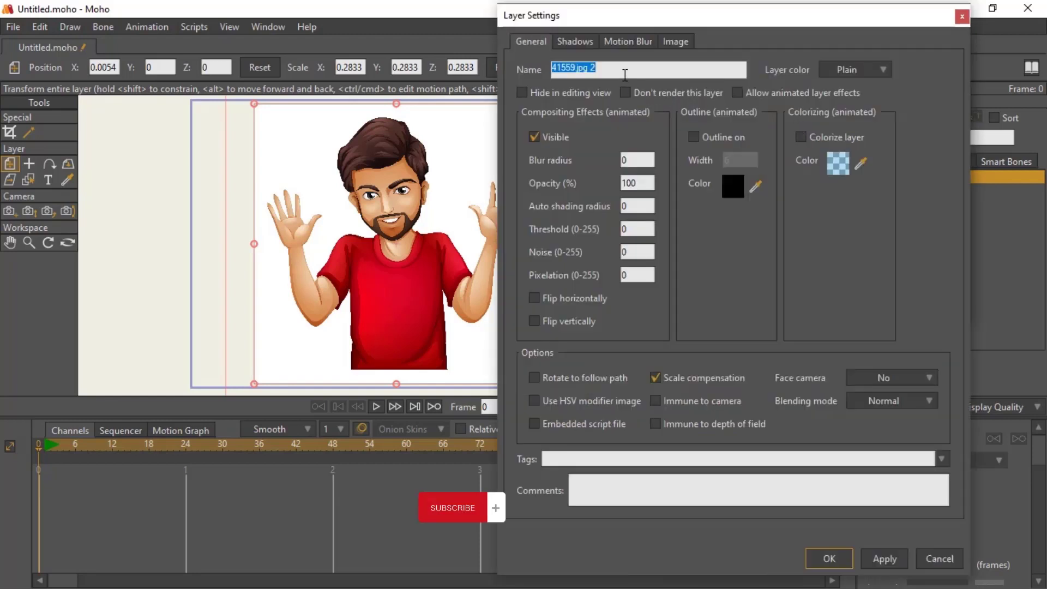
pyautogui.click(961, 18)
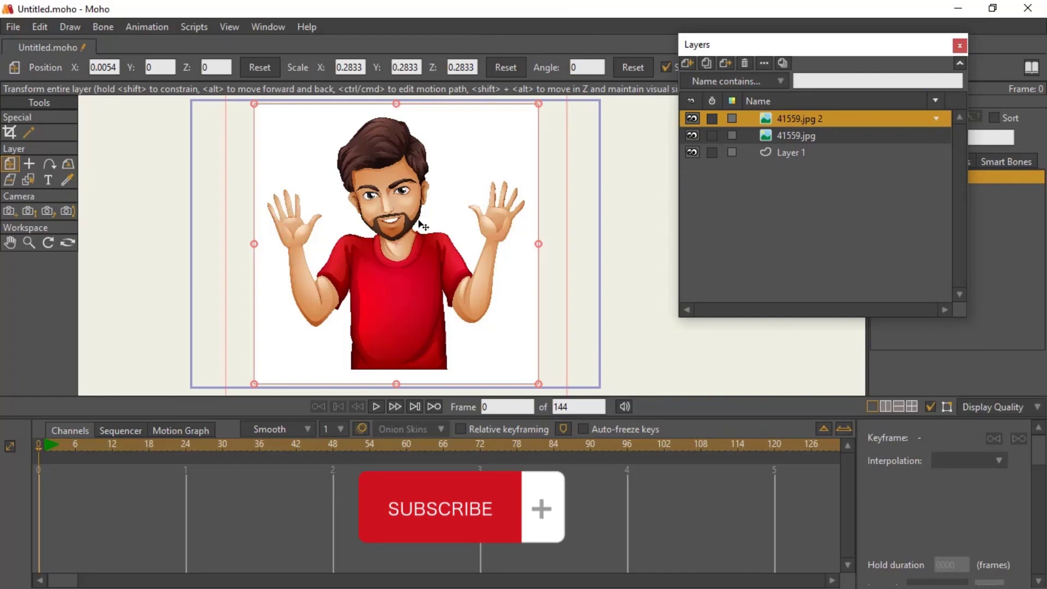
# Hide the original 41559.jpg layer and mask out all white background regions around the character on the duplicate image layer.
pyautogui.click(29, 132)
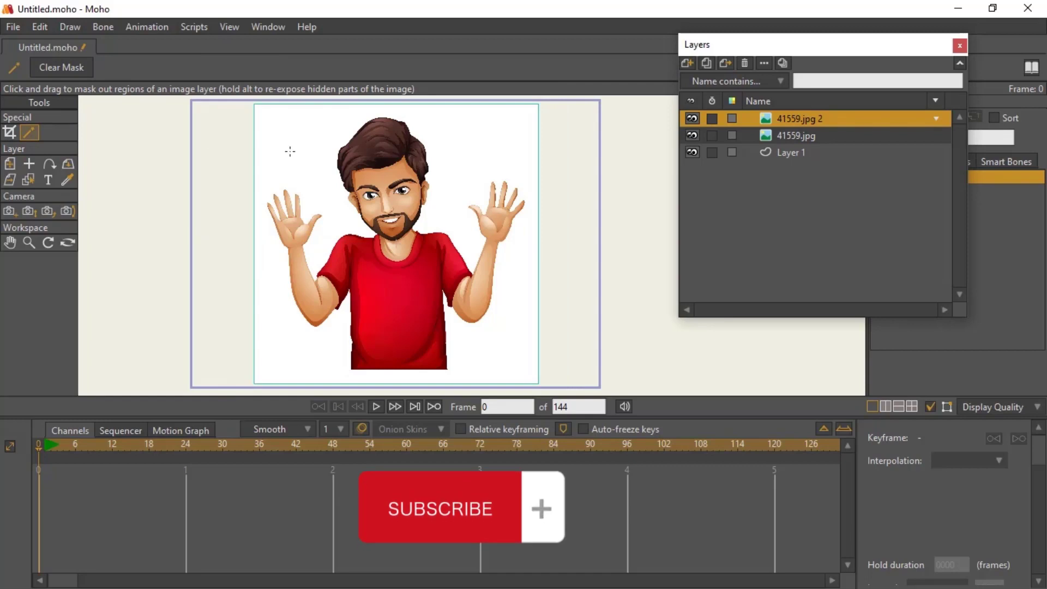
pyautogui.click(693, 135)
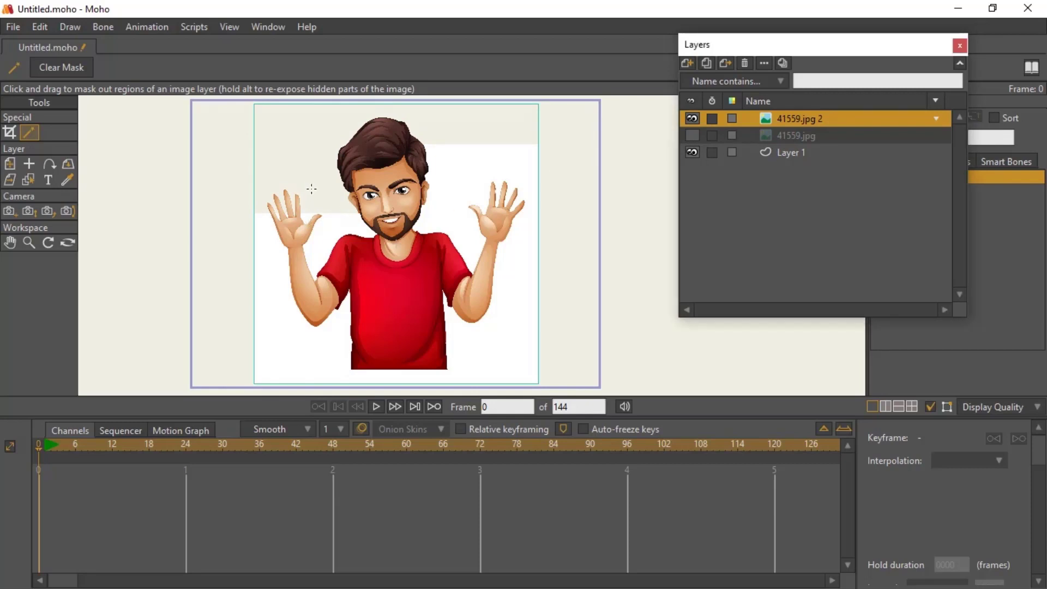
pyautogui.click(331, 229)
pyautogui.click(269, 261)
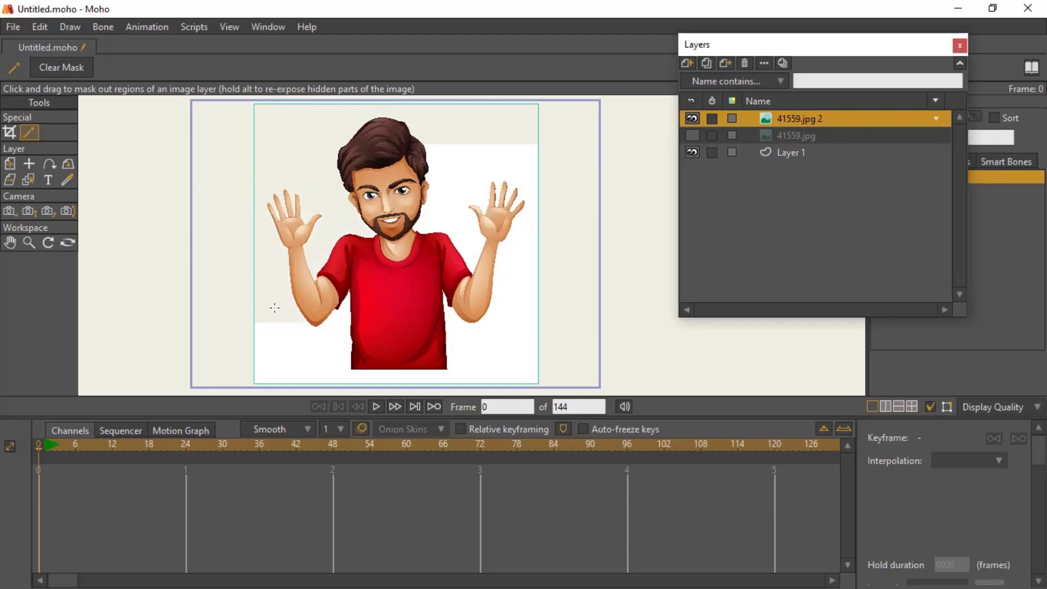
pyautogui.click(328, 352)
pyautogui.click(509, 325)
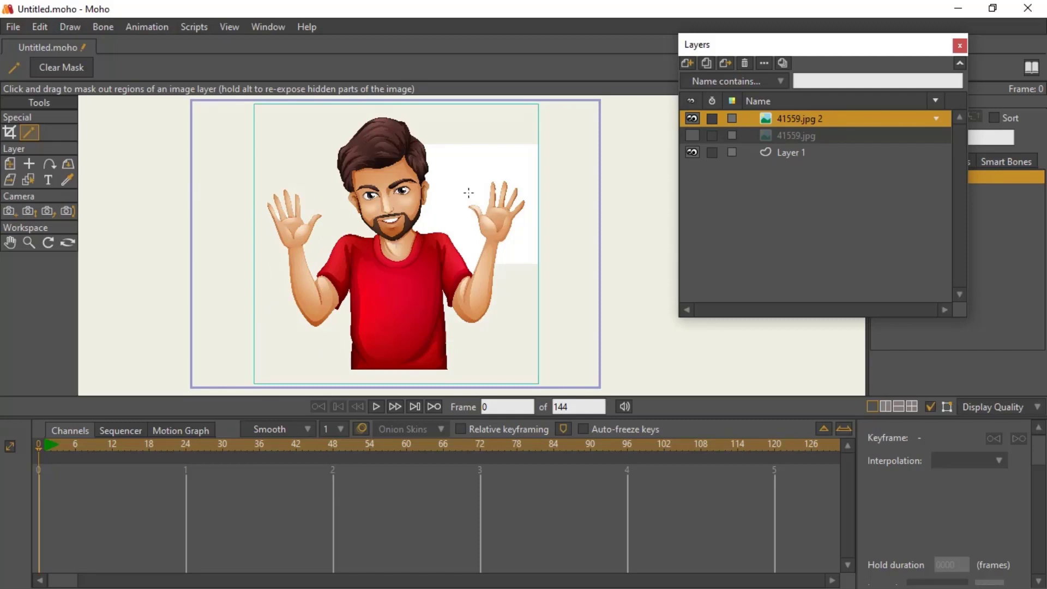
pyautogui.click(469, 192)
pyautogui.click(521, 247)
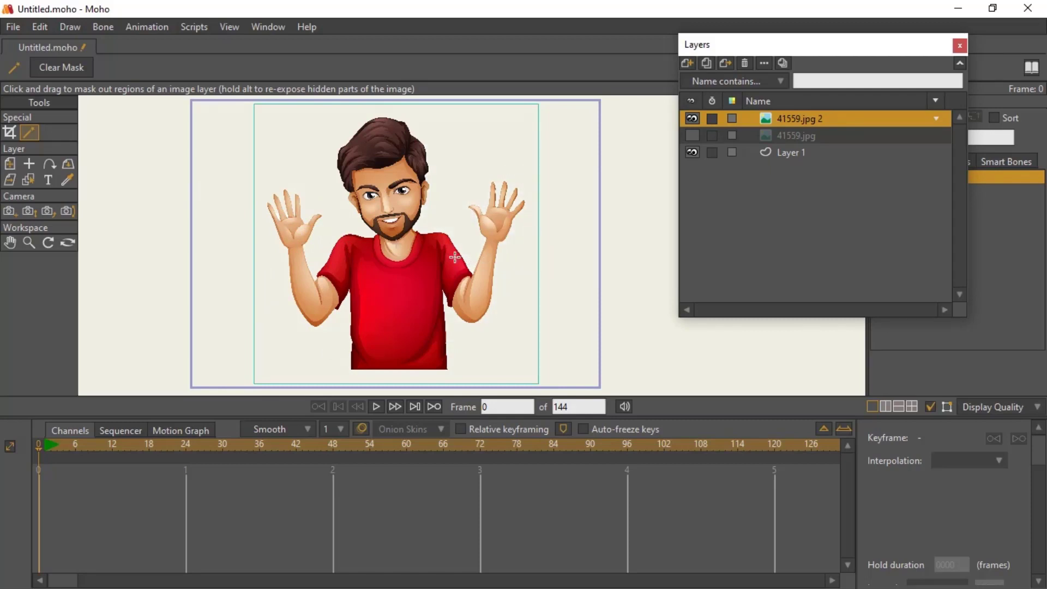
# Inspect the masked character up close for leftover background around the shirt, sleeves and arms.
pyautogui.scroll(5, 373, 229)
pyautogui.moveTo(365, 213); pyautogui.dragTo(294, 309)
pyautogui.moveTo(341, 225); pyautogui.dragTo(342, 419)
pyautogui.scroll(-5, 377, 191)
pyautogui.moveTo(400, 310); pyautogui.dragTo(408, 219)
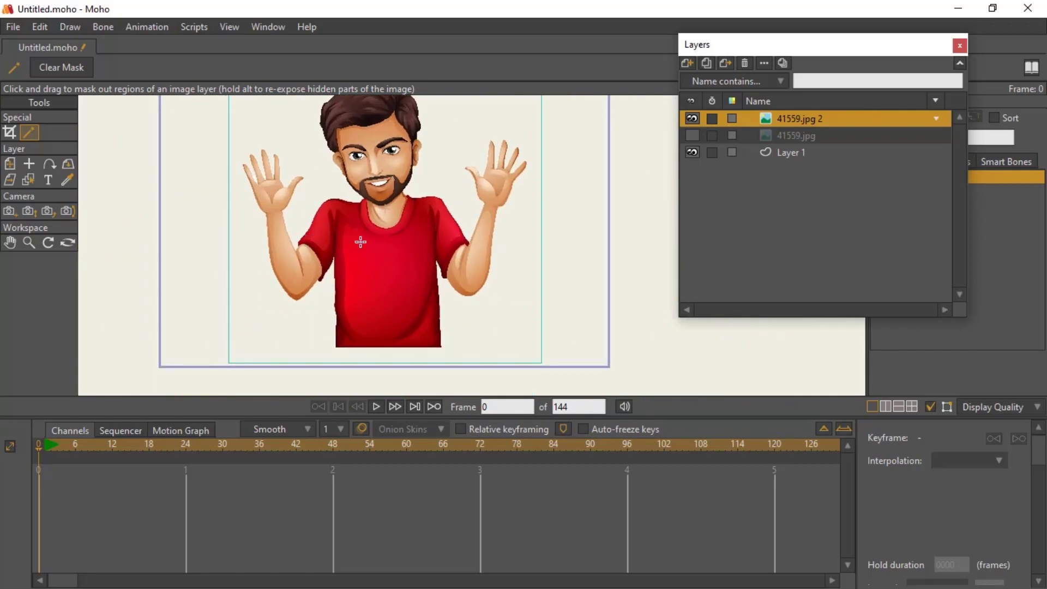
pyautogui.scroll(-3, 366, 245)
pyautogui.scroll(5, 385, 249)
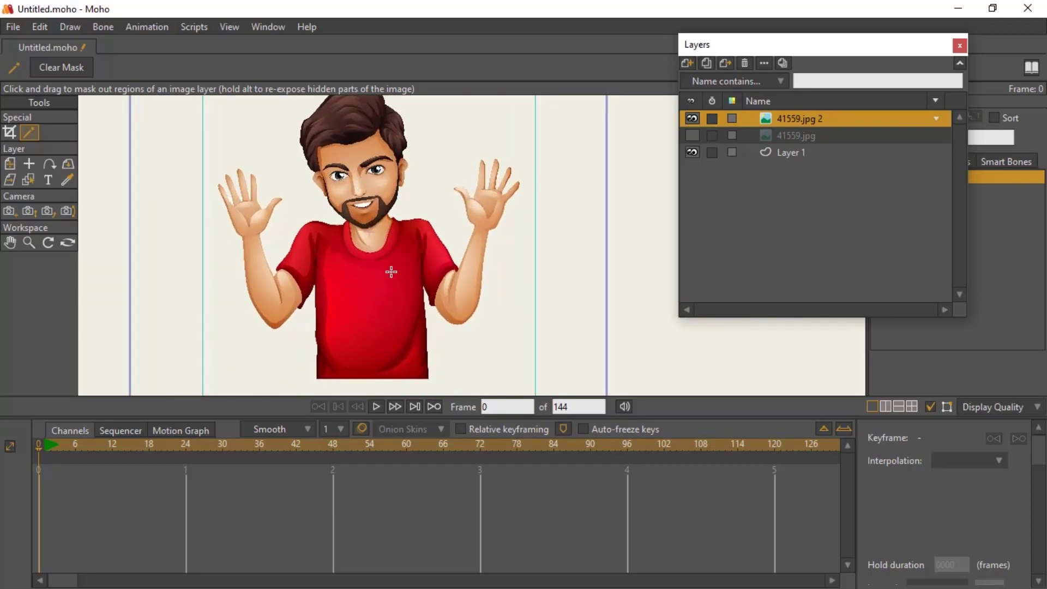
pyautogui.scroll(4, 458, 298)
pyautogui.scroll(2, 440, 282)
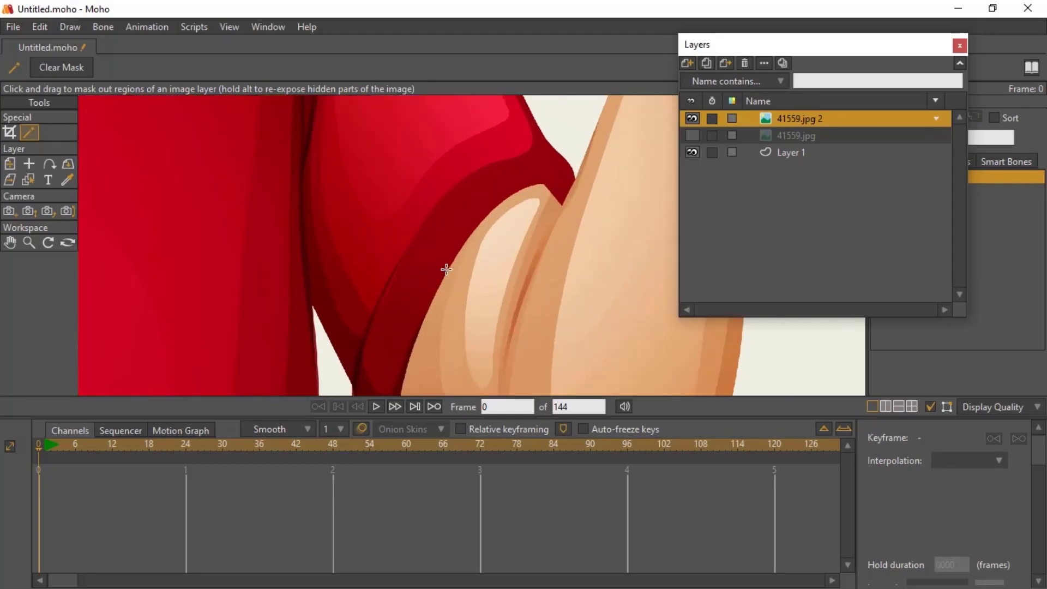
pyautogui.scroll(-8, 444, 269)
# Render a preview of frame 0 and check the character's cut-out edges, closing the preview when done.
pyautogui.hotkey('ctrl', 'r')
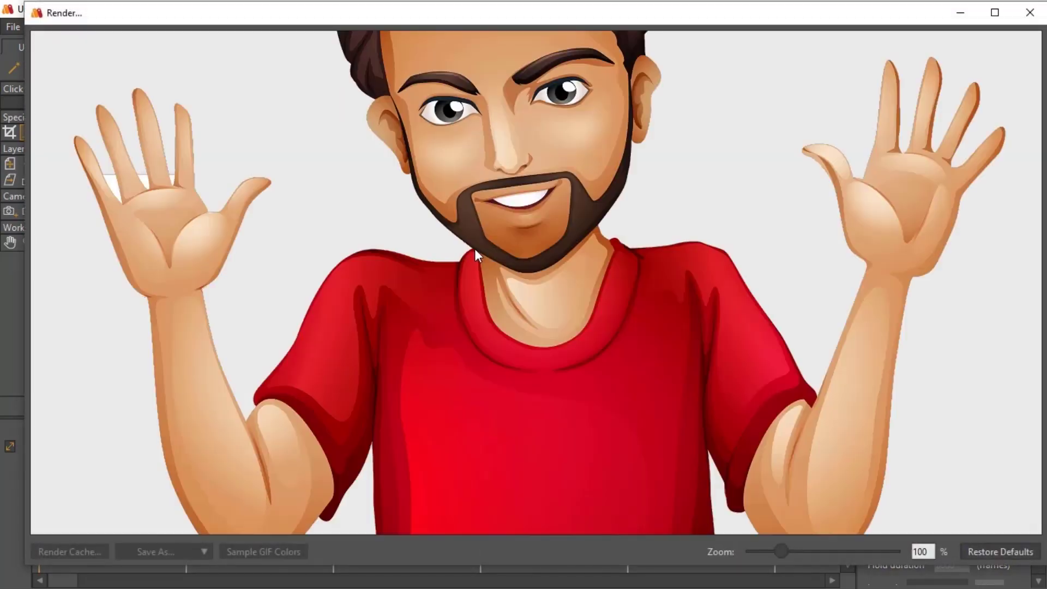
pyautogui.scroll(-4, 587, 346)
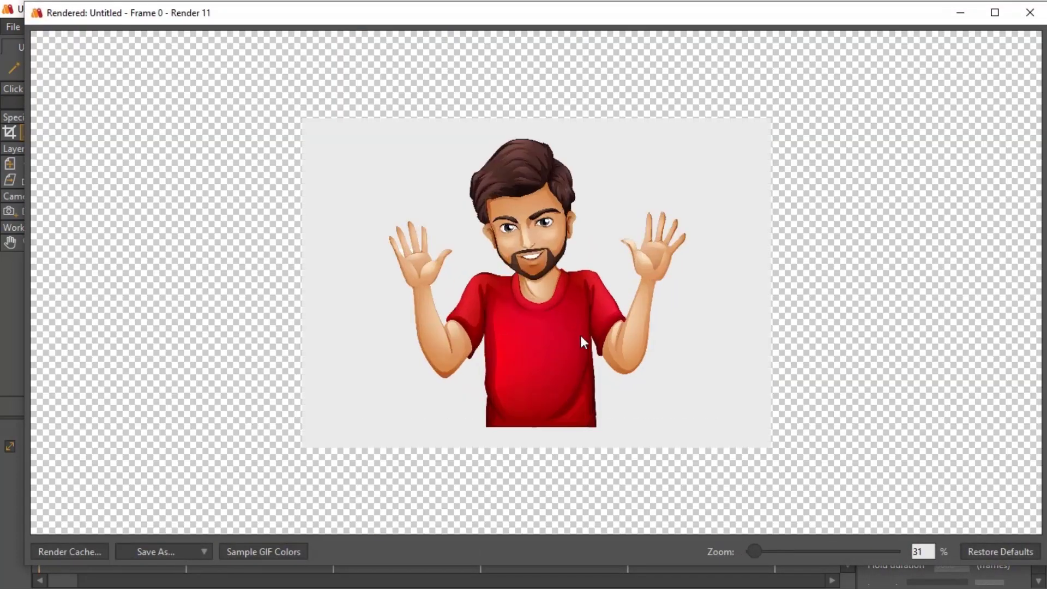
pyautogui.scroll(3, 549, 312)
pyautogui.click(1029, 13)
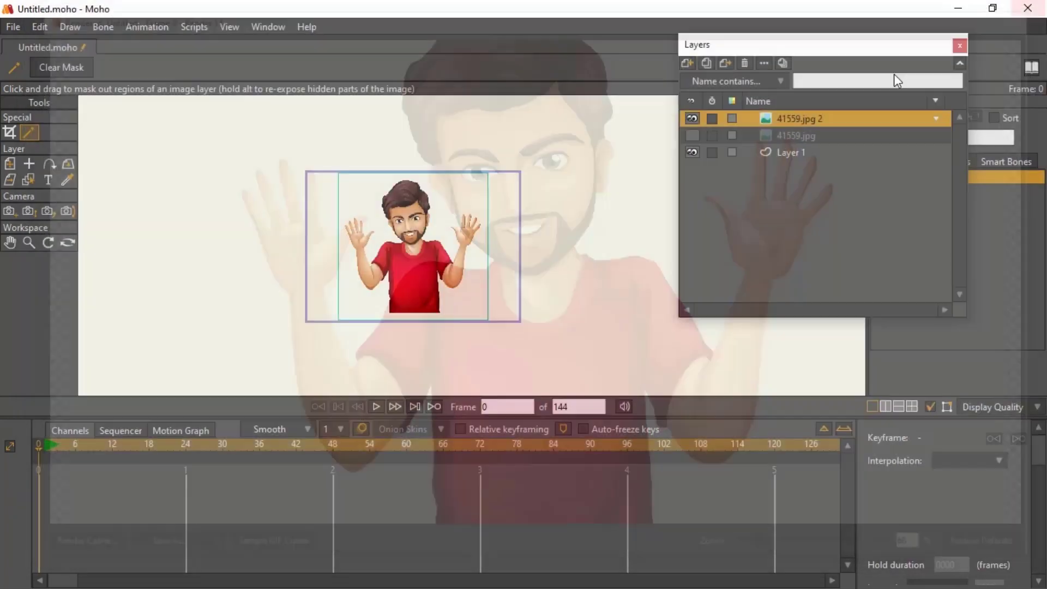
pyautogui.scroll(5, 450, 219)
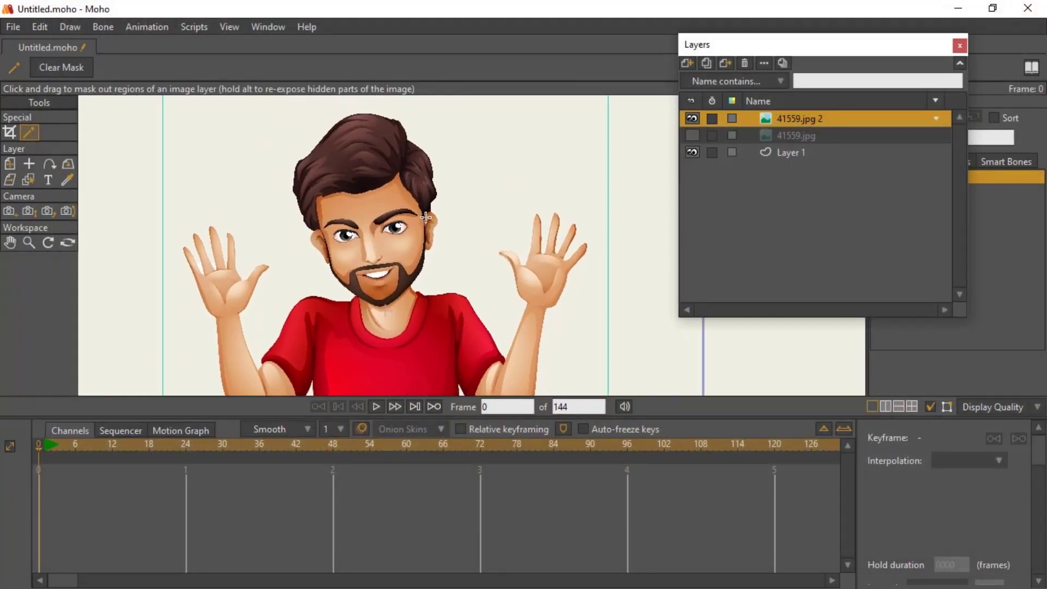
pyautogui.scroll(-4, 426, 202)
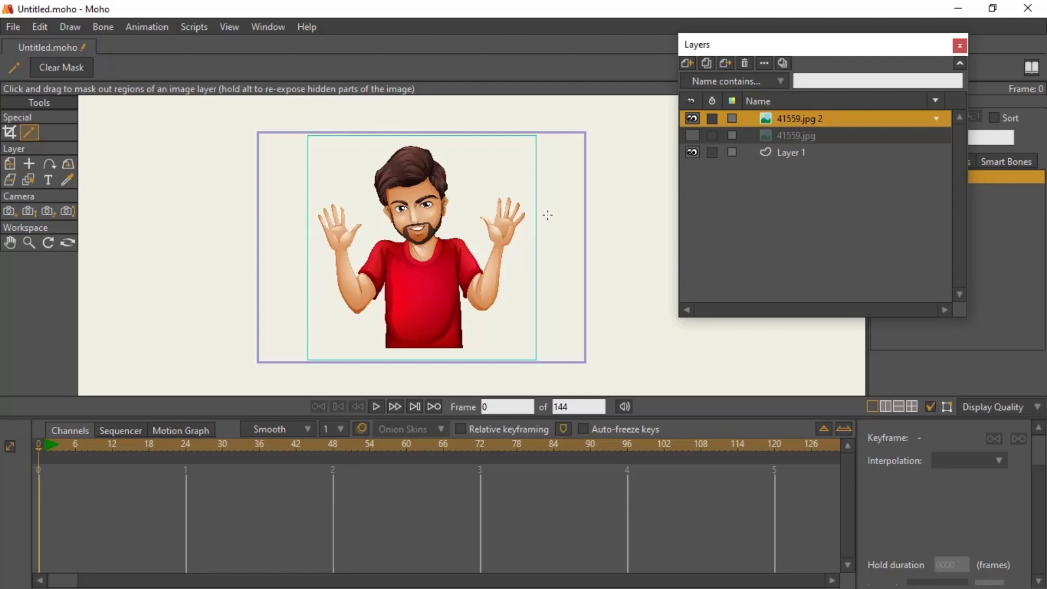
# Add a new vector layer directly above Layer 1 and name it "mesh".
pyautogui.click(771, 153)
pyautogui.click(687, 62)
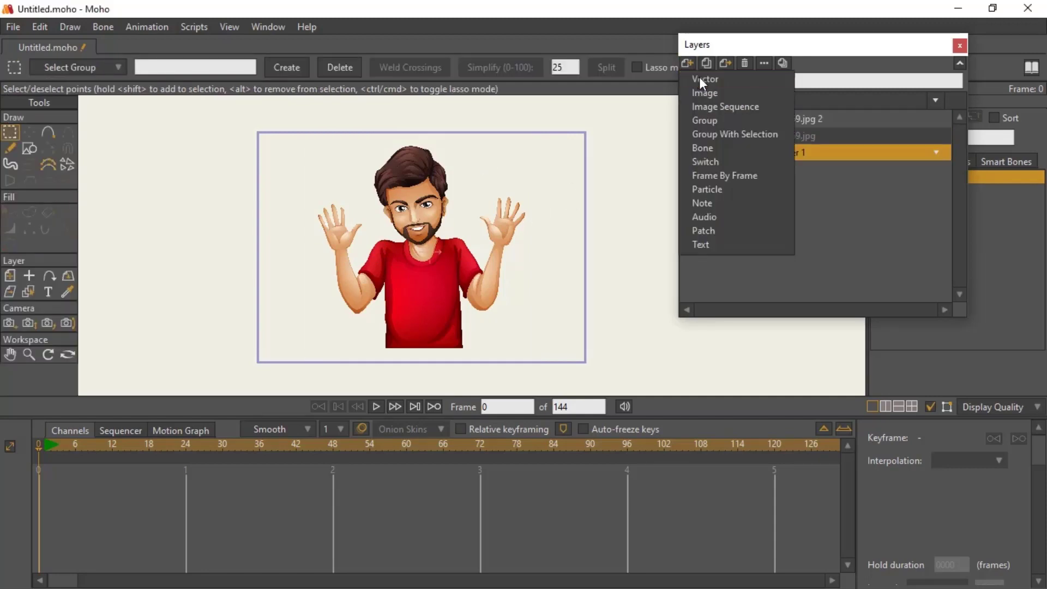
pyautogui.click(699, 79)
pyautogui.doubleClick(794, 152)
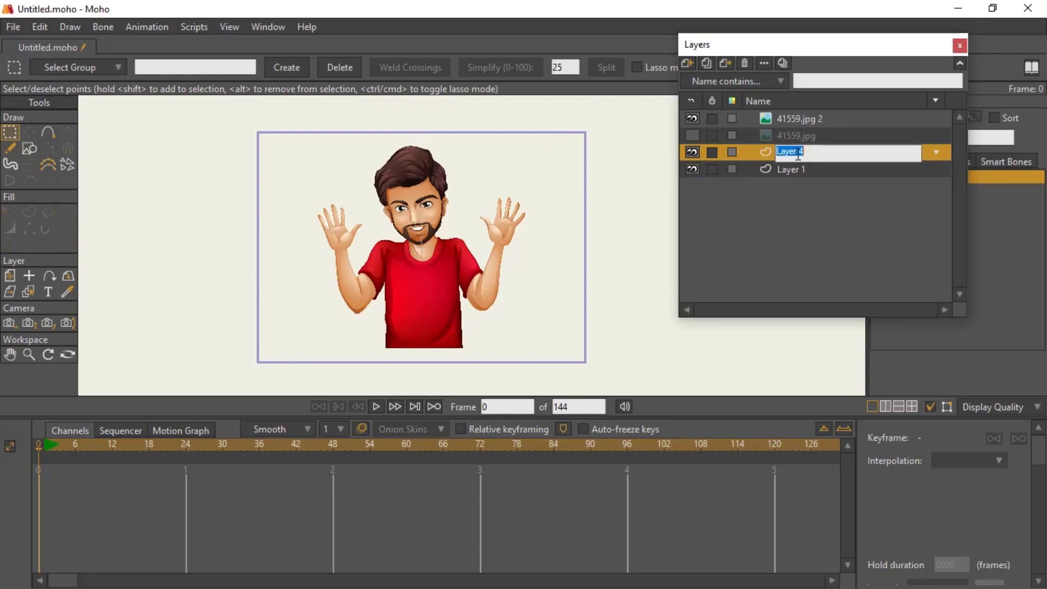
pyautogui.write('mesh')
pyautogui.press('Return')
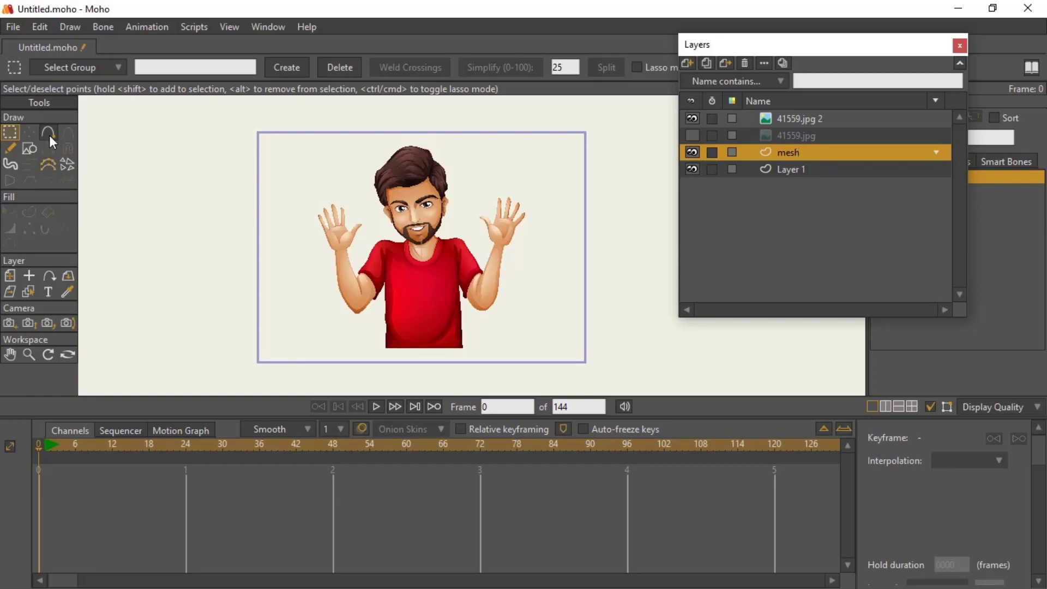
# Draw a large oval on the mesh layer that encloses the whole character.
pyautogui.click(30, 150)
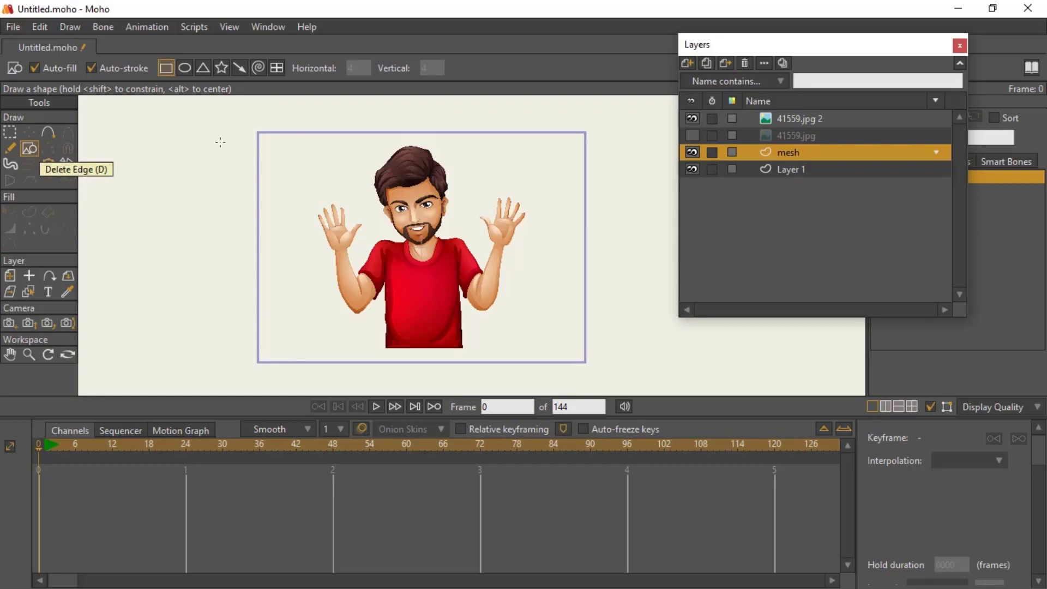
pyautogui.click(184, 68)
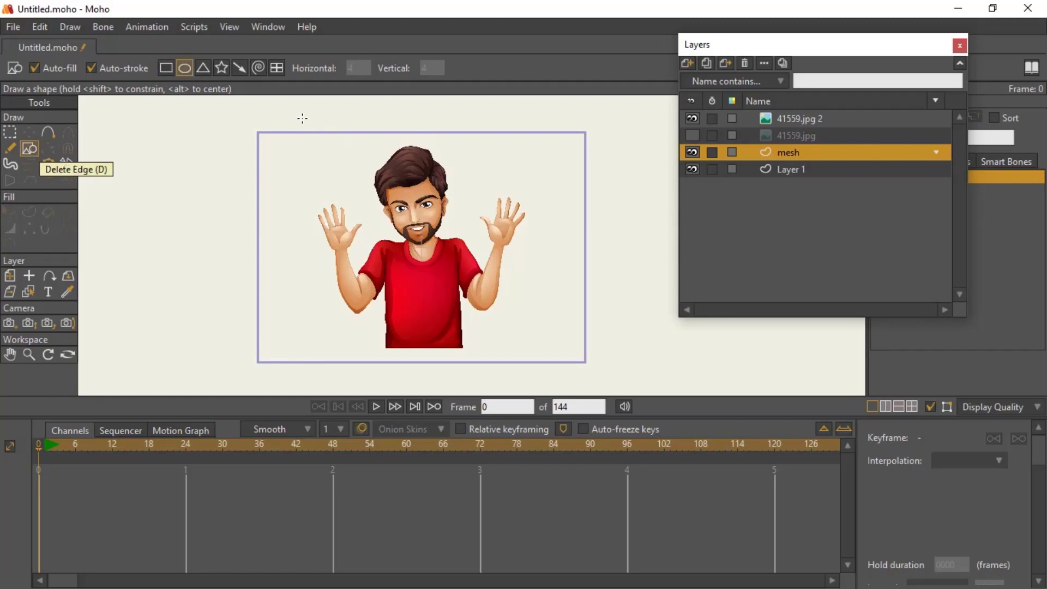
pyautogui.moveTo(293, 119); pyautogui.dragTo(543, 393)
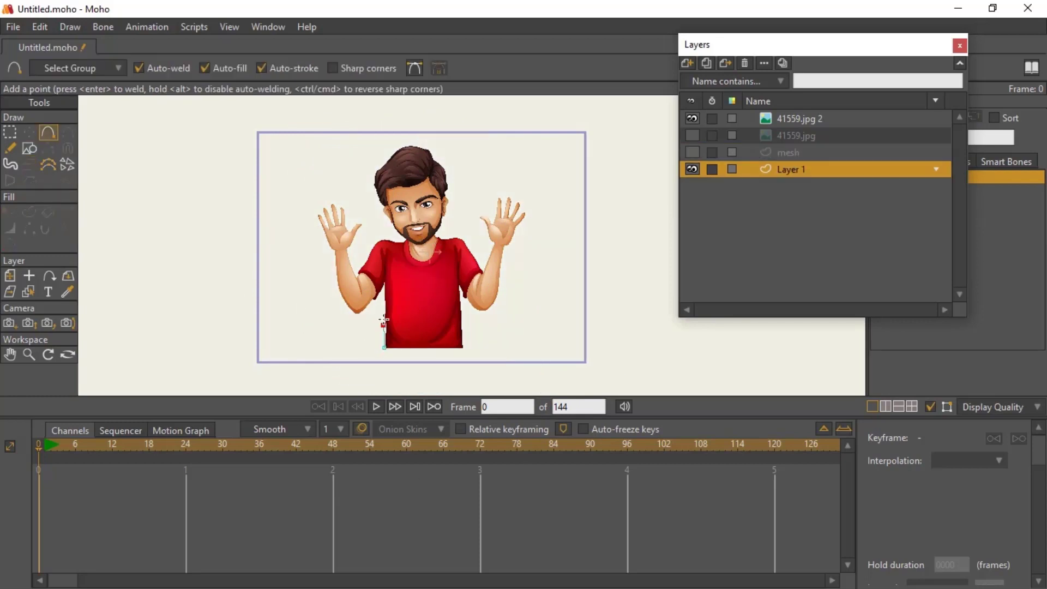
# Try tracing the character's outline point by point on Layer 1 from the shirt's lower corner up the raised arm, and delete those points.
pyautogui.click(383, 302)
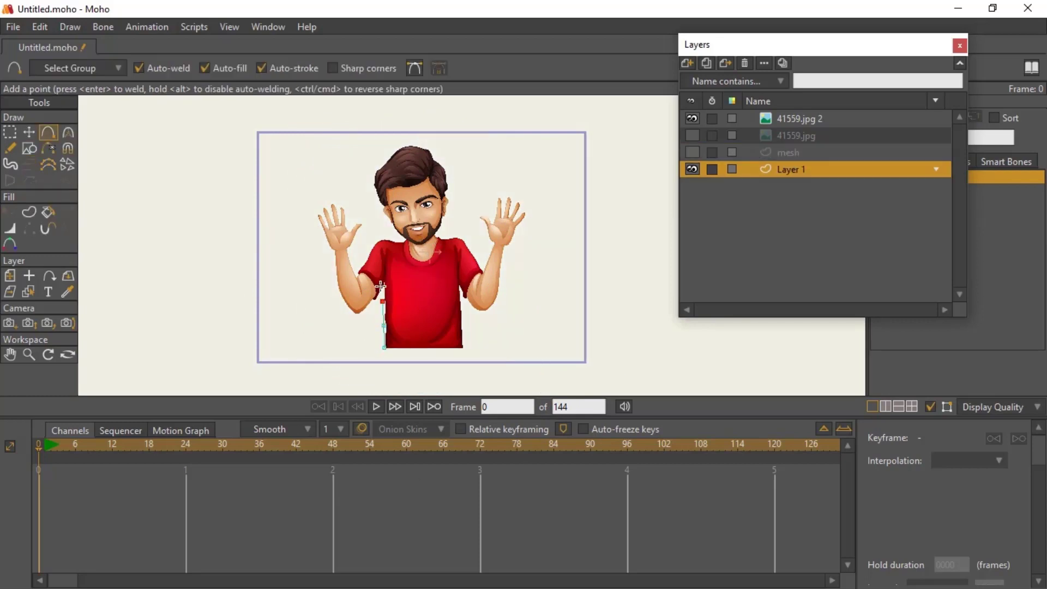
pyautogui.click(381, 286)
pyautogui.click(358, 300)
pyautogui.click(347, 311)
pyautogui.click(337, 273)
pyautogui.click(334, 257)
pyautogui.click(9, 133)
pyautogui.moveTo(245, 170); pyautogui.dragTo(556, 467)
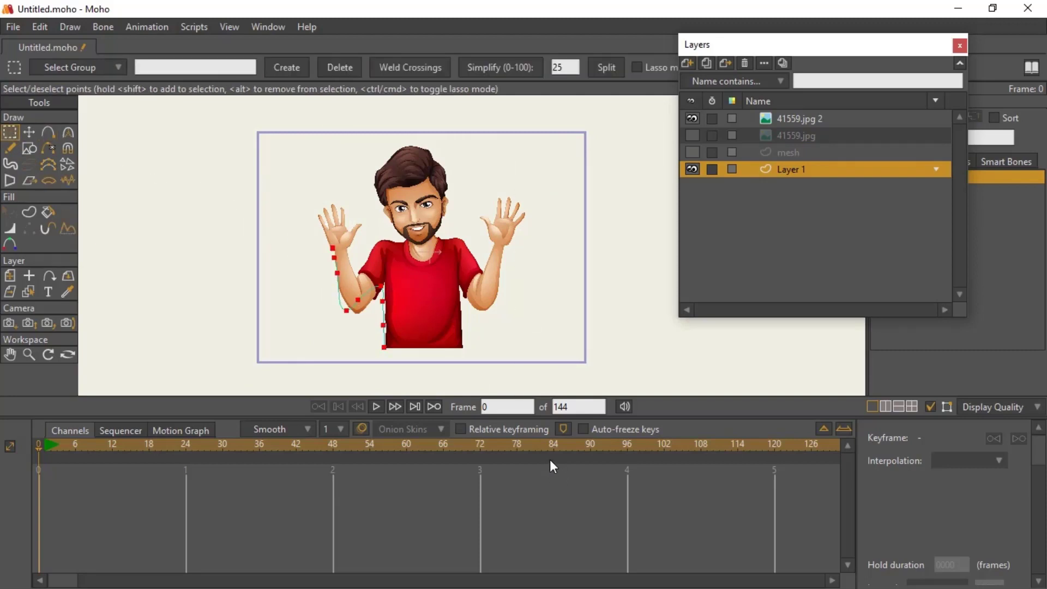
pyautogui.press('Delete')
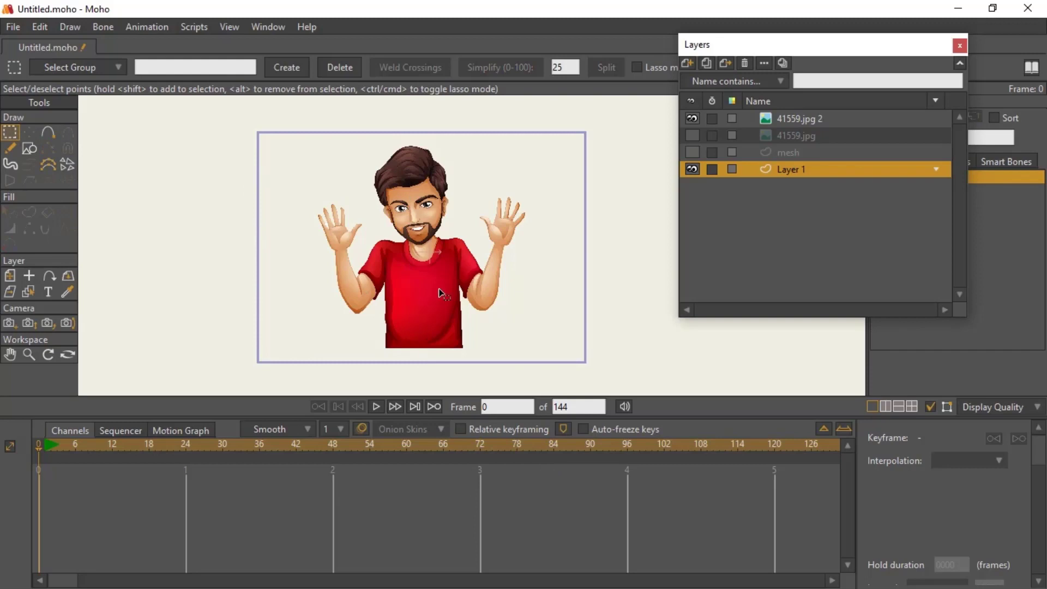
# Select the mesh layer and make it visible again with the Draw Shape tool active.
pyautogui.click(29, 148)
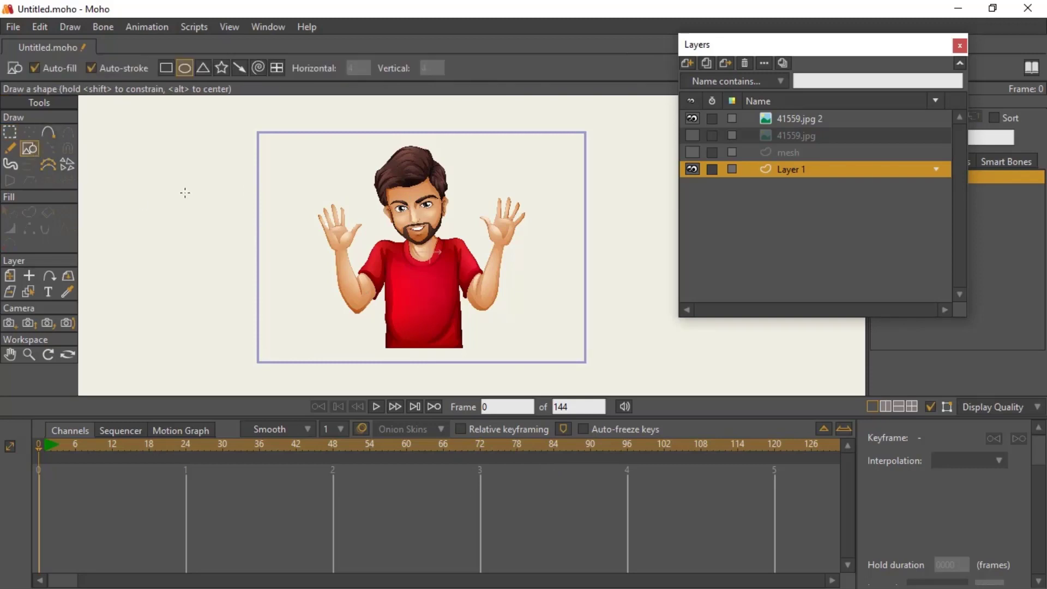
pyautogui.click(771, 152)
pyautogui.click(692, 152)
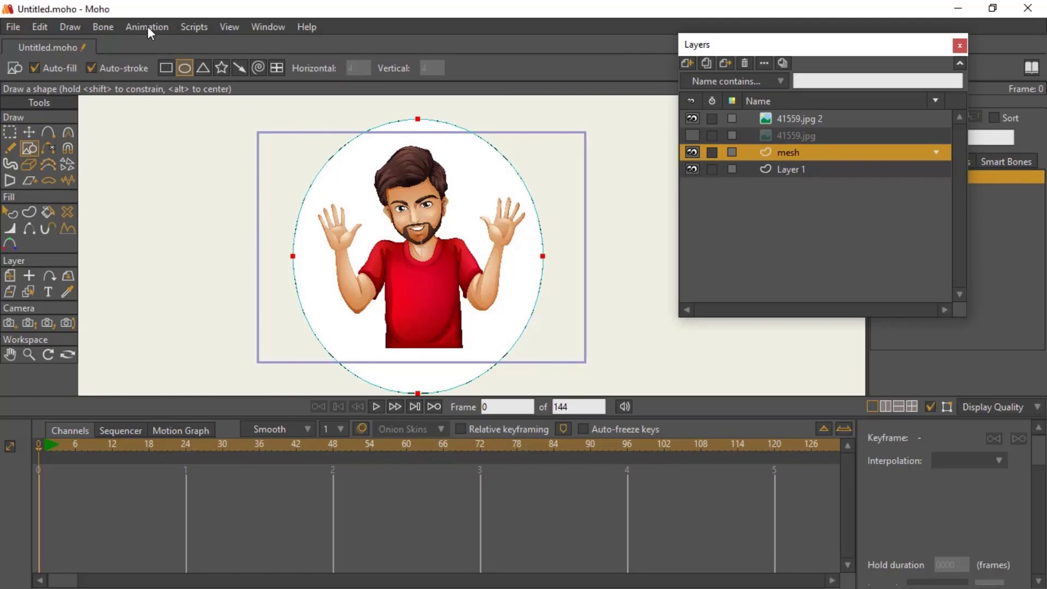
# Split the selected oval's curve segments with the Split Curve script using a point count of 6.
pyautogui.click(261, 26)
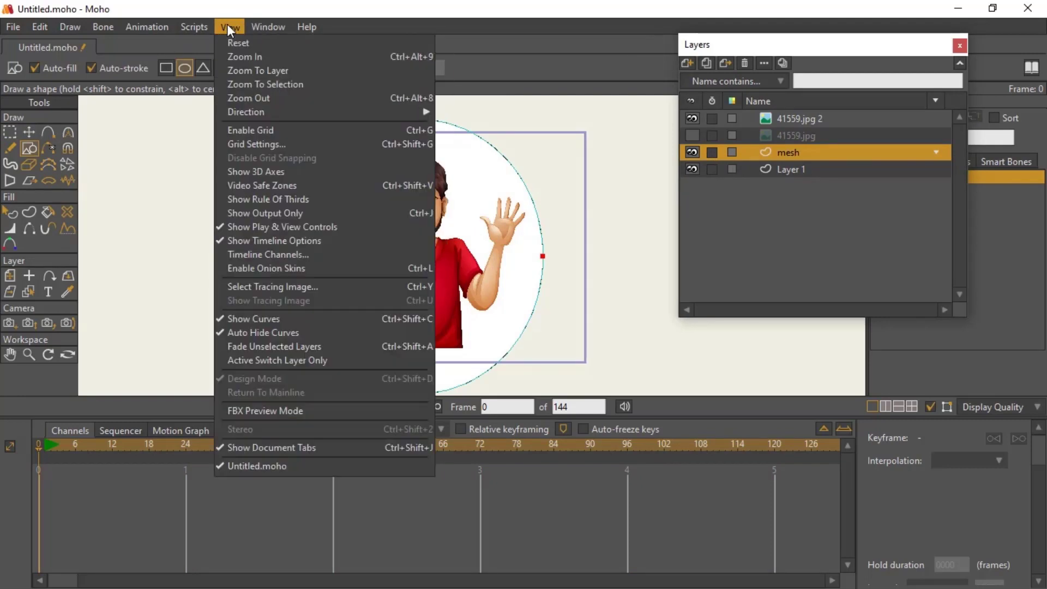
pyautogui.moveTo(213, 83)
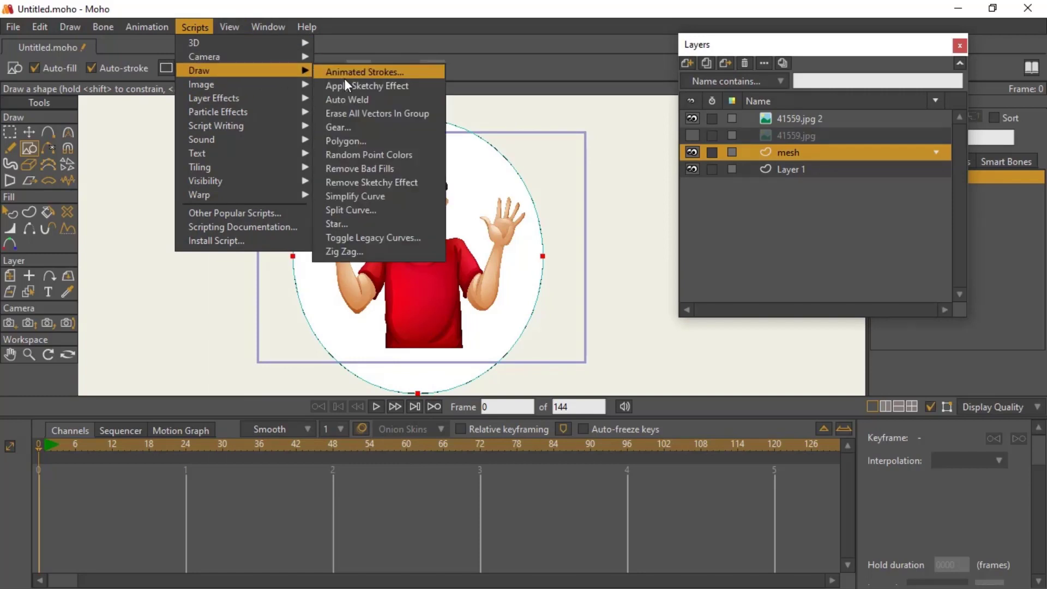
pyautogui.click(378, 210)
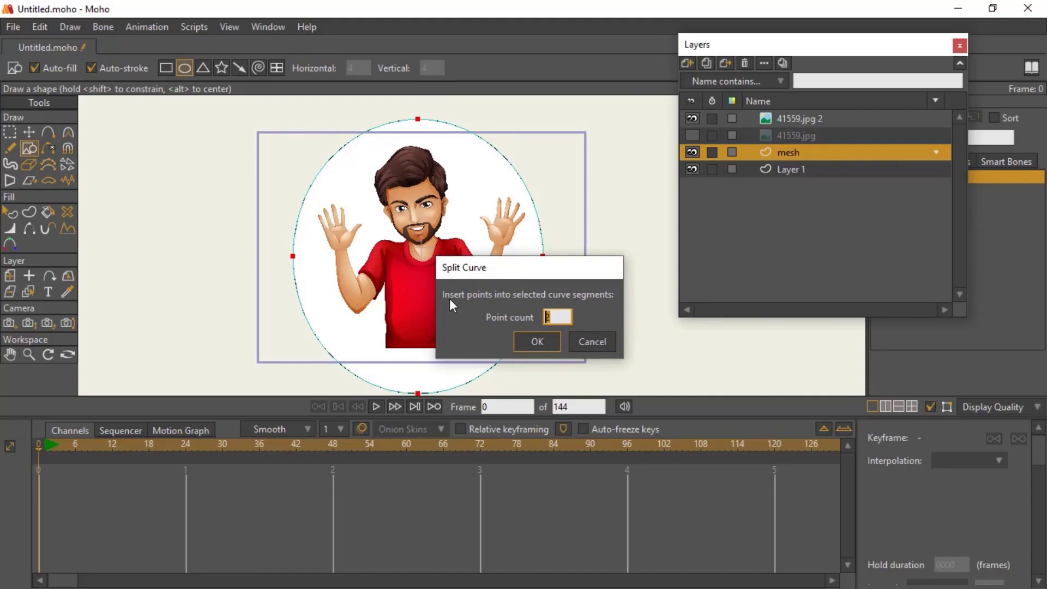
pyautogui.write('6')
pyautogui.press('Return')
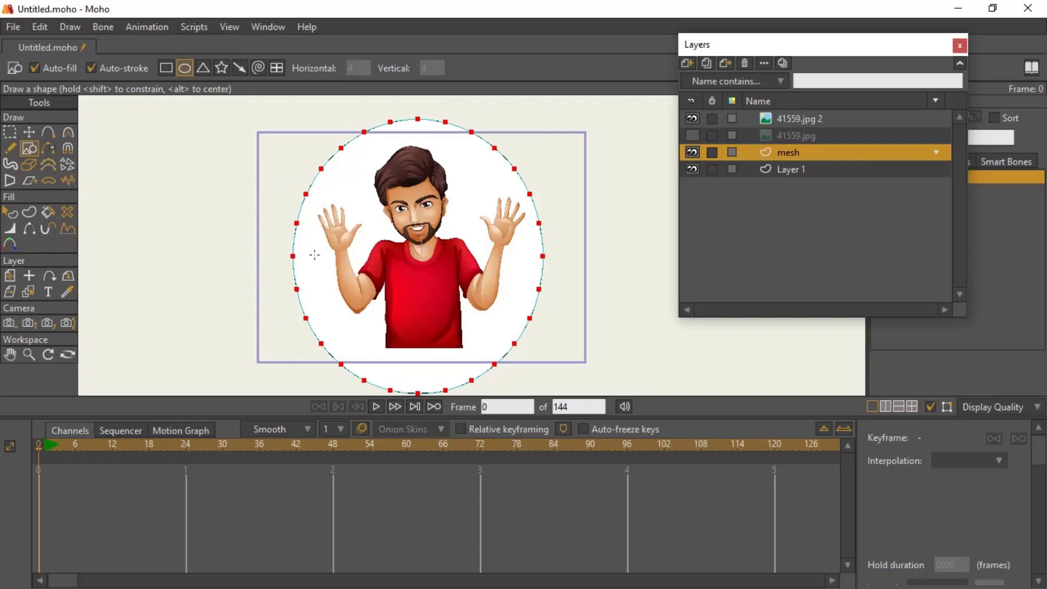
# Hide the mesh layer's white fill by turning off the layer's visibility while keeping it selected.
pyautogui.scroll(5, 403, 253)
pyautogui.moveTo(431, 191); pyautogui.dragTo(329, 374)
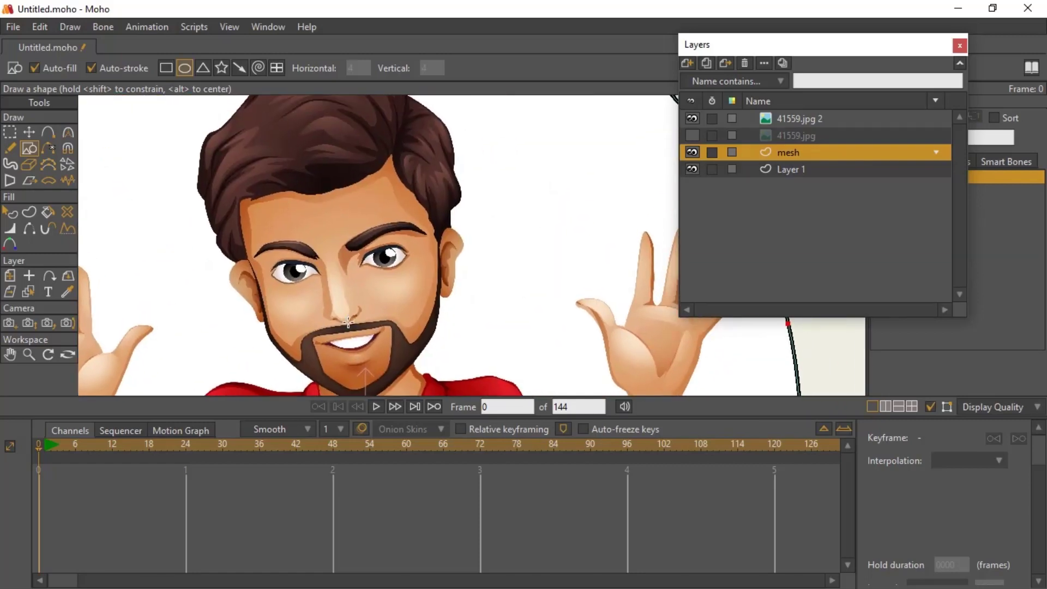
pyautogui.scroll(-1, 349, 311)
pyautogui.moveTo(342, 316); pyautogui.dragTo(336, 267)
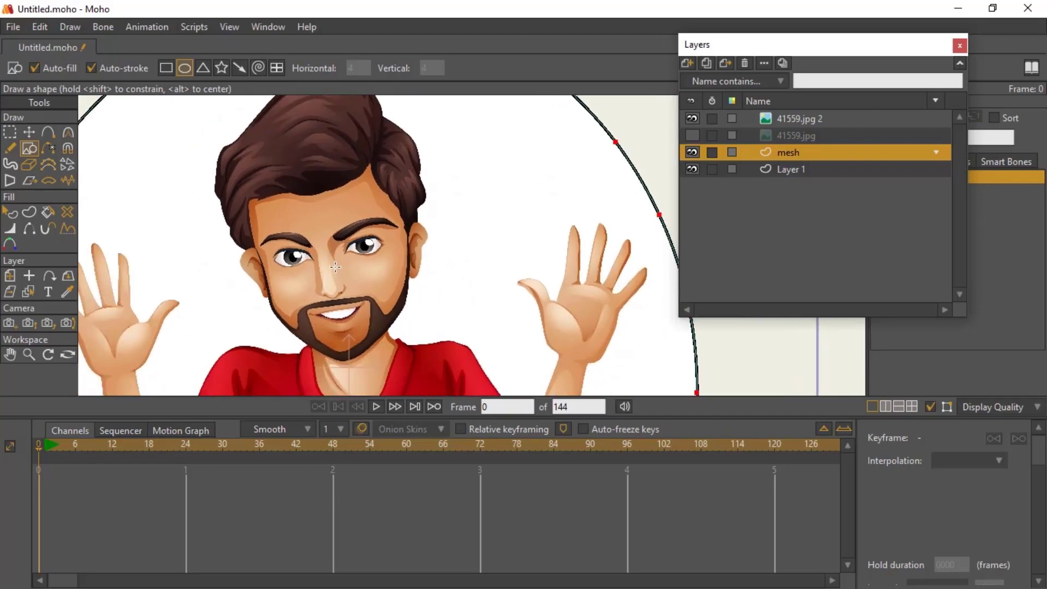
pyautogui.scroll(-2, 325, 236)
pyautogui.scroll(2, 322, 234)
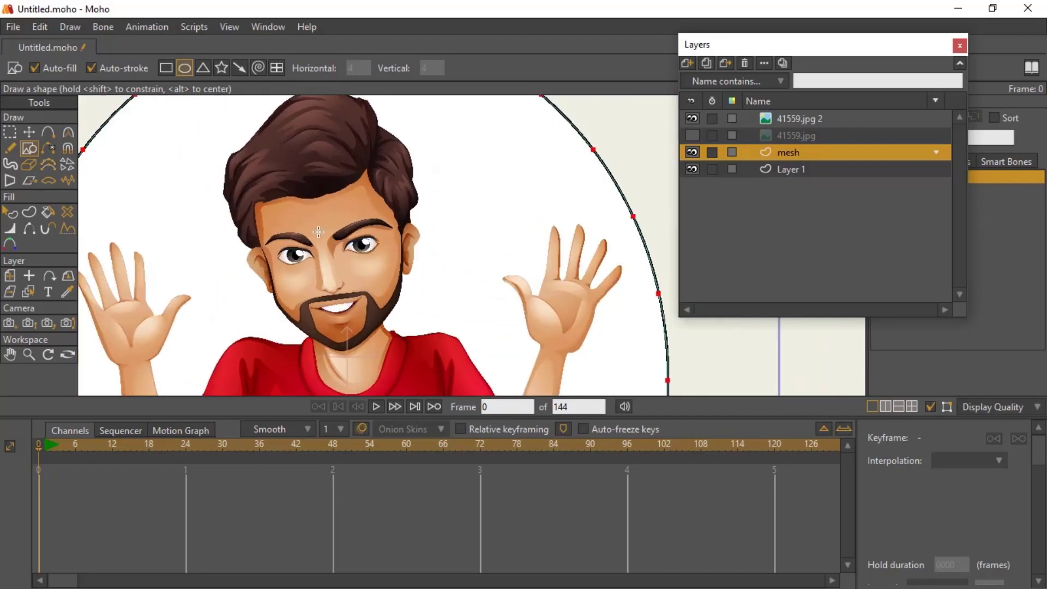
pyautogui.click(692, 152)
pyautogui.scroll(-2, 431, 224)
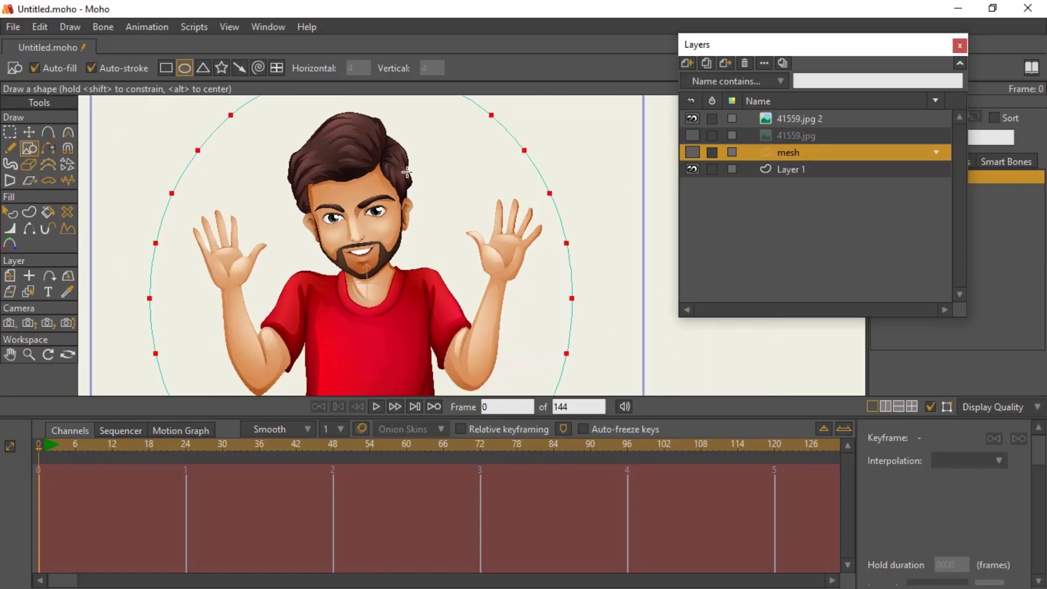
# Trace the shoulder and sleeve on the image's right side with the Add Point tool, from the neck down to the sleeve's edge.
pyautogui.scroll(5, 411, 224)
pyautogui.moveTo(337, 152); pyautogui.dragTo(346, 159)
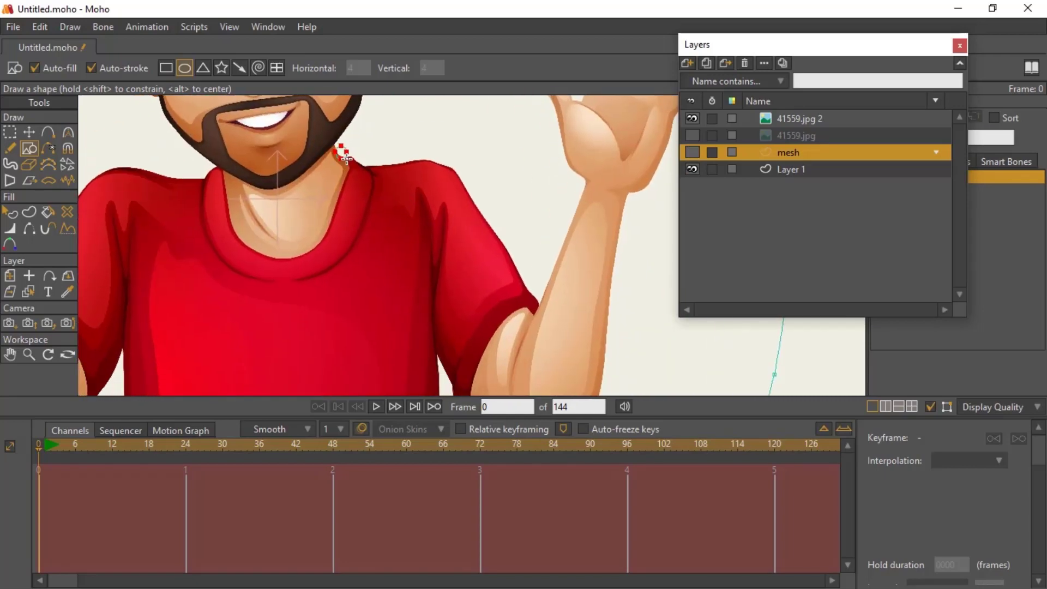
pyautogui.click(48, 132)
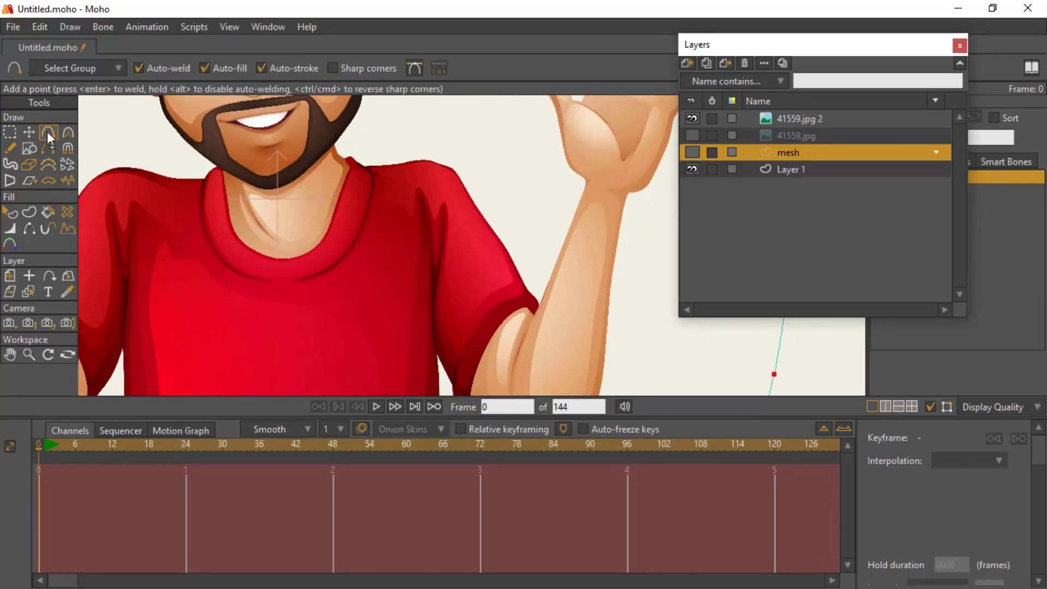
pyautogui.moveTo(335, 144); pyautogui.dragTo(358, 164)
pyautogui.click(392, 160)
pyautogui.click(440, 163)
pyautogui.click(466, 188)
pyautogui.click(501, 242)
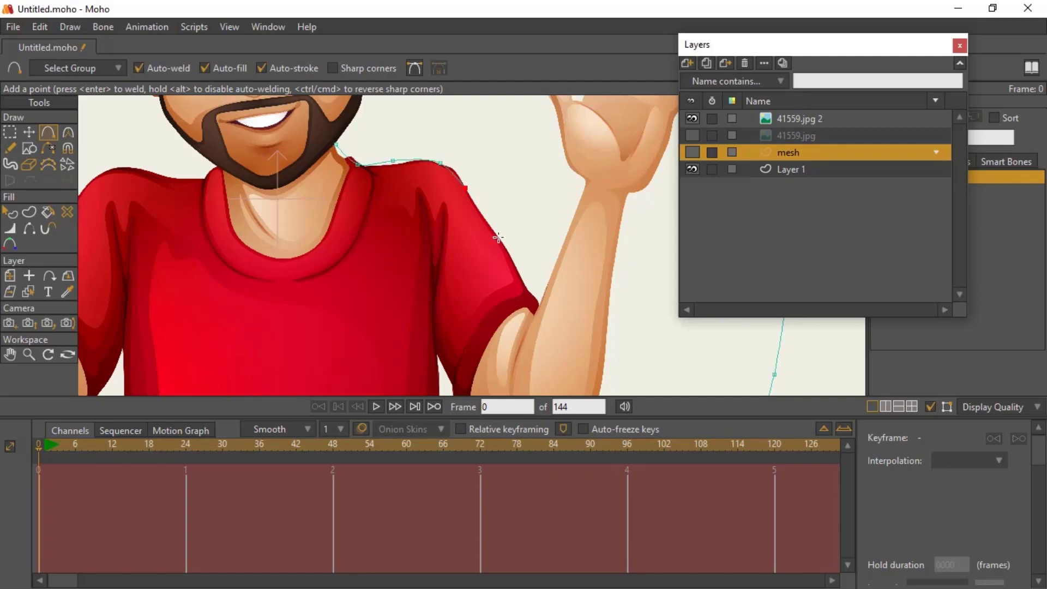
pyautogui.click(526, 284)
pyautogui.click(535, 299)
pyautogui.scroll(-5, 546, 295)
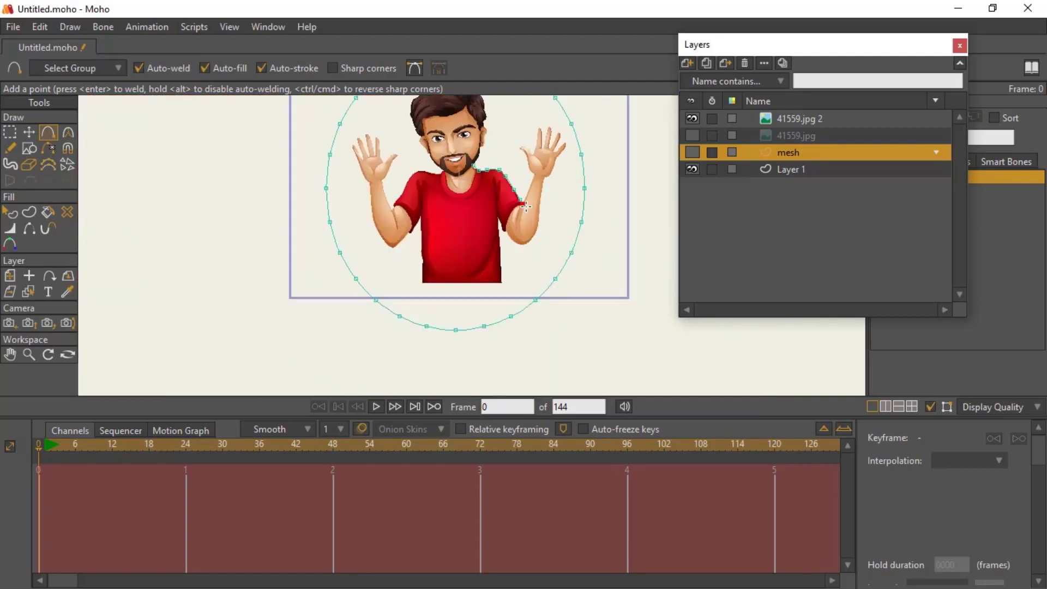
# Trace the shoulder and sleeve on the image's left side, from the collar down to the sleeve's edge.
pyautogui.scroll(5, 467, 244)
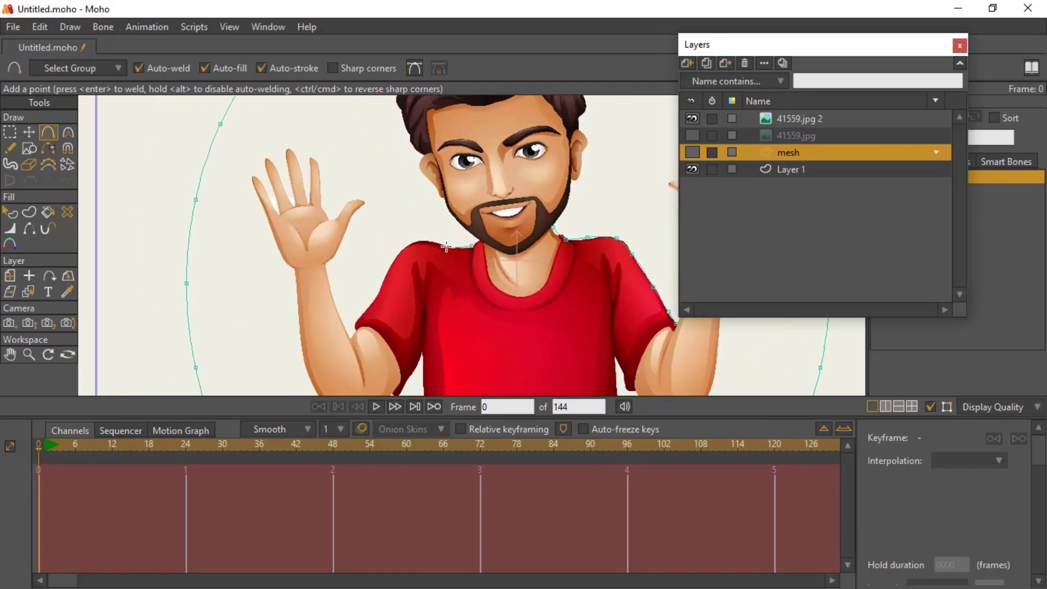
pyautogui.click(401, 253)
pyautogui.click(379, 290)
pyautogui.click(360, 320)
pyautogui.click(355, 331)
pyautogui.scroll(1, 486, 235)
pyautogui.scroll(-2, 472, 240)
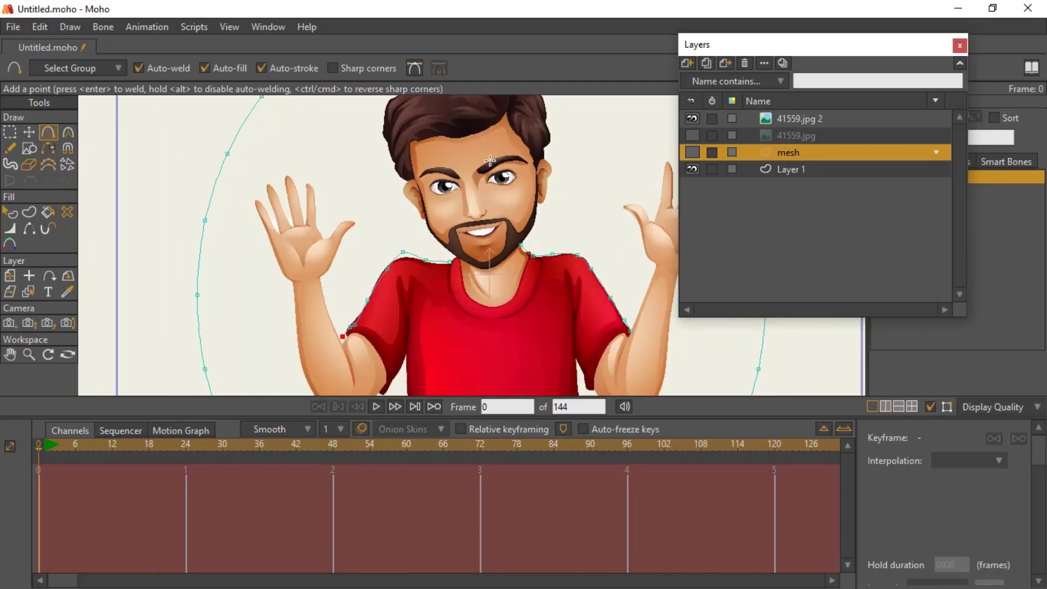
# Trace the outer edges of both raised forearms and elbows, and add lines down both sides of the shirt to its hem.
pyautogui.scroll(-1, 377, 158)
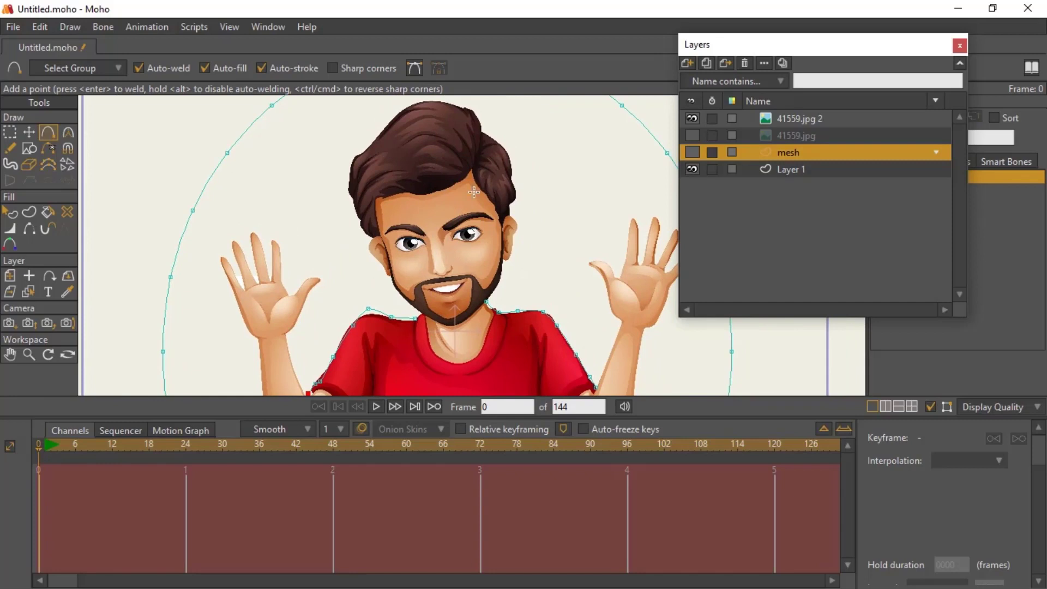
pyautogui.scroll(-2, 473, 192)
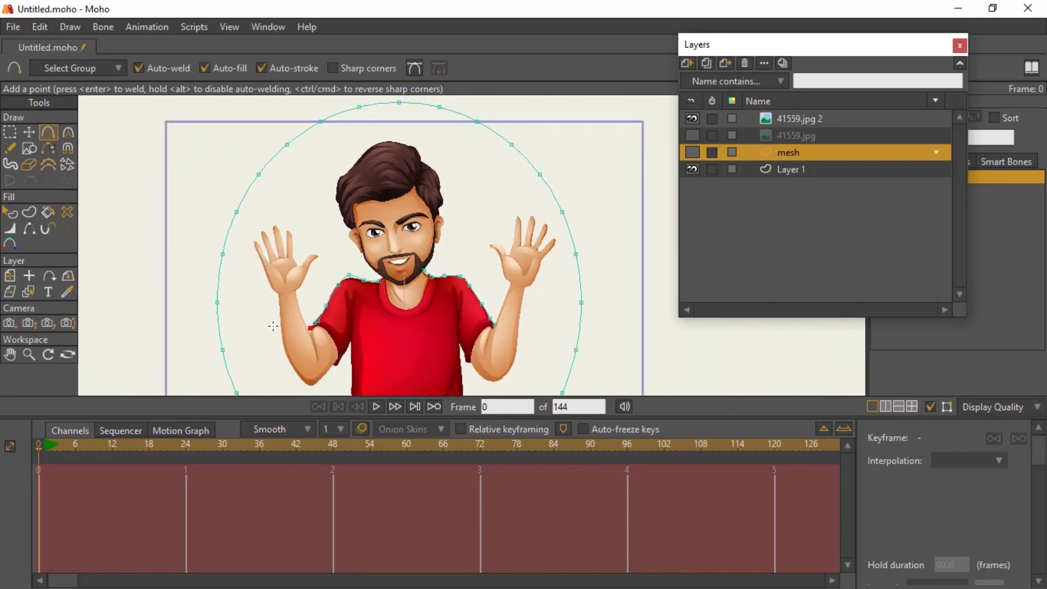
pyautogui.moveTo(282, 299); pyautogui.dragTo(335, 367)
pyautogui.moveTo(526, 293); pyautogui.dragTo(517, 340)
pyautogui.moveTo(496, 384); pyautogui.dragTo(457, 350)
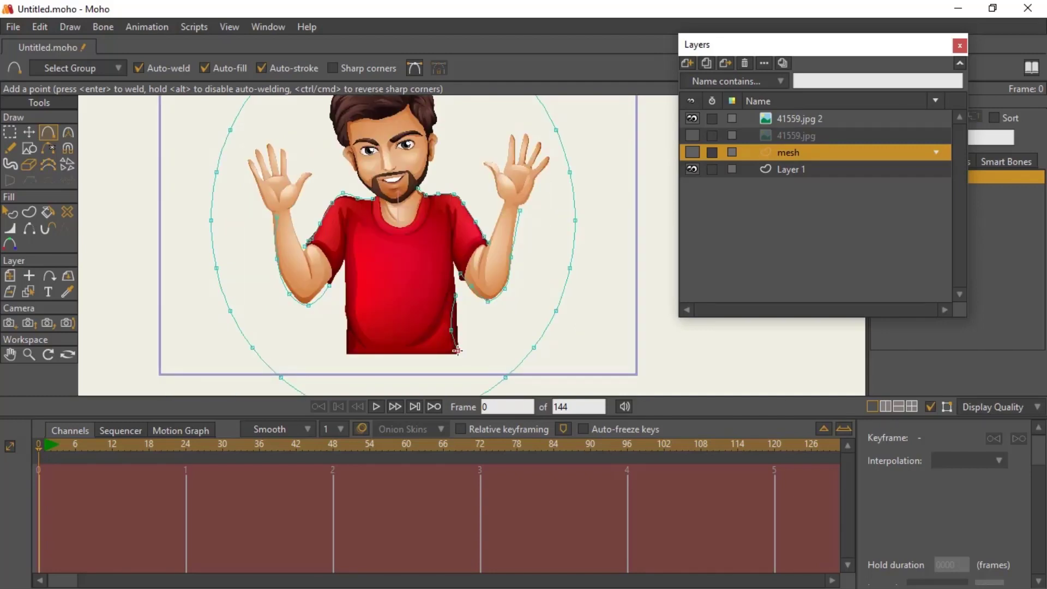
pyautogui.moveTo(349, 276); pyautogui.dragTo(342, 352)
# Move the lower point of the shirt's right-side line outward onto the shirt's edge.
pyautogui.click(29, 132)
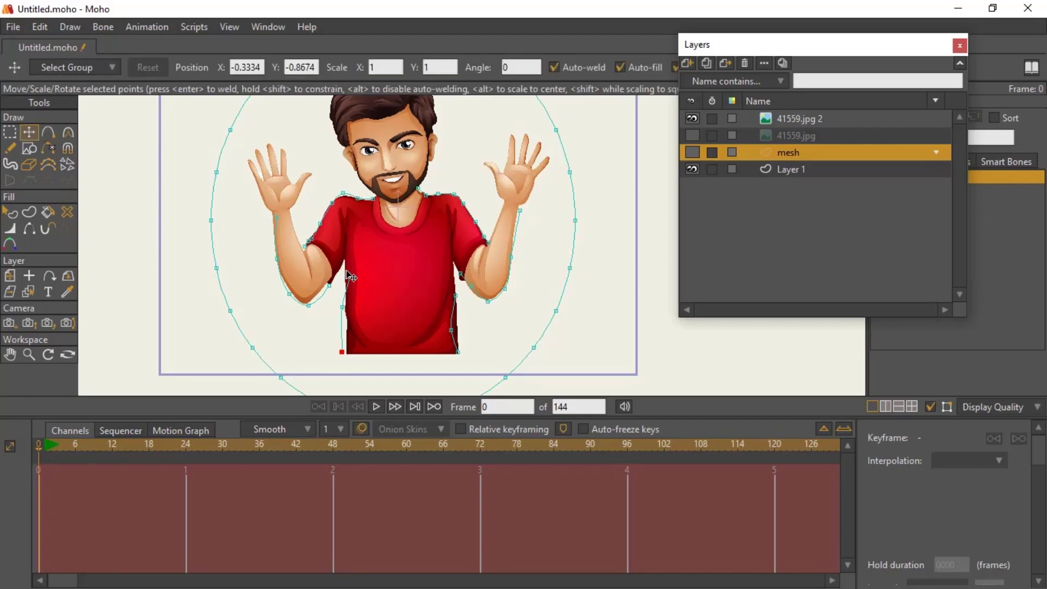
pyautogui.click(454, 329)
pyautogui.moveTo(456, 326); pyautogui.dragTo(459, 327)
# Draw an oval around the character's head, from just above the hair to the chin.
pyautogui.scroll(4, 426, 166)
pyautogui.moveTo(426, 166); pyautogui.dragTo(414, 315)
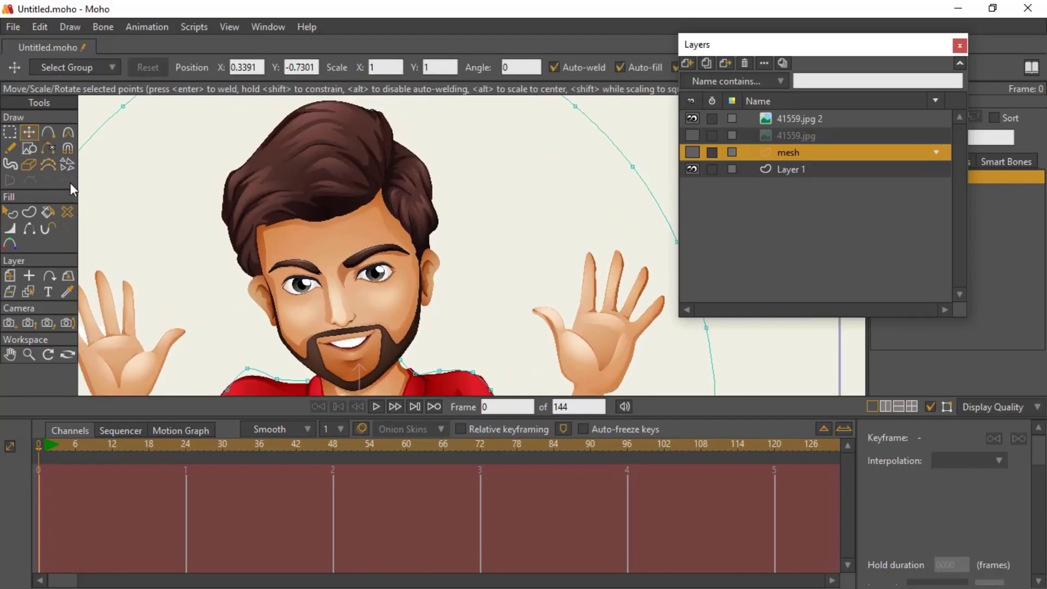
pyautogui.click(30, 149)
pyautogui.scroll(-4, 337, 272)
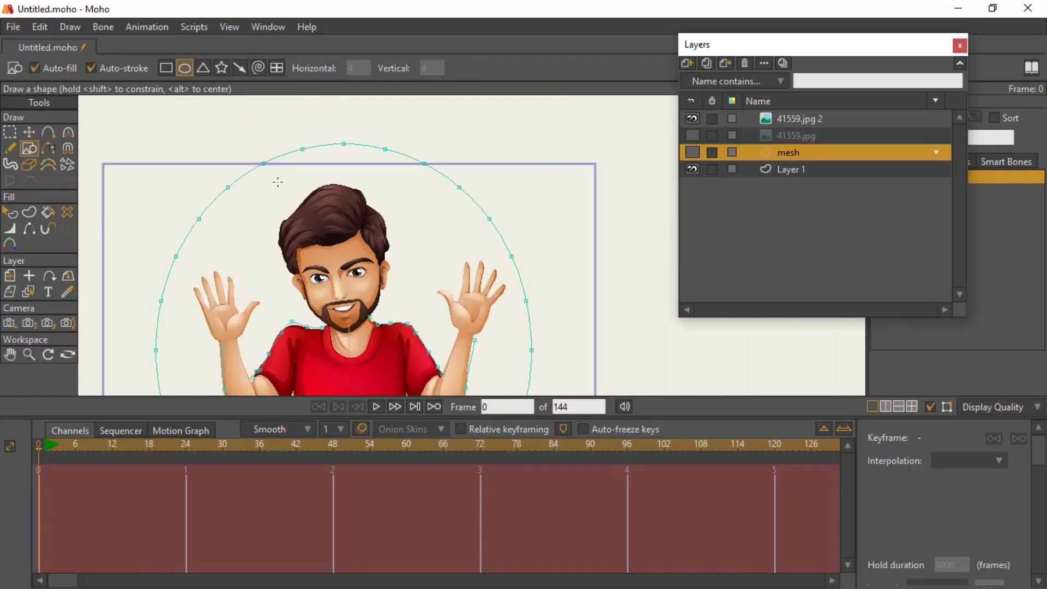
pyautogui.moveTo(270, 175)
pyautogui.mouseDown()
pyautogui.moveTo(342, 311)
pyautogui.moveTo(402, 344)
pyautogui.moveTo(402, 332)
pyautogui.mouseUp()
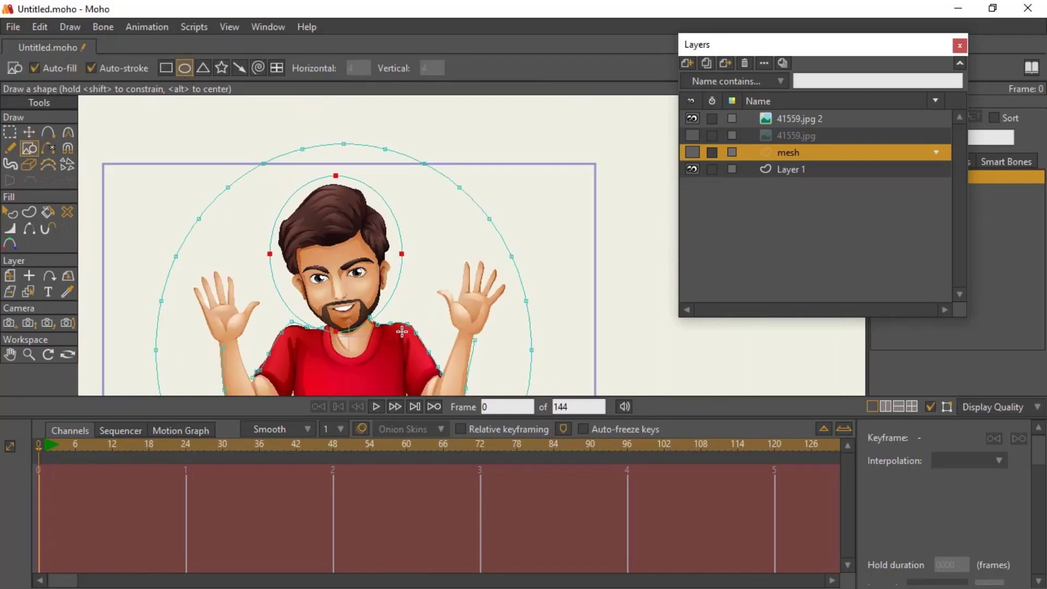
# Split the head oval's curve segments with the Split Curve script using a point count of 6.
pyautogui.scroll(4, 362, 281)
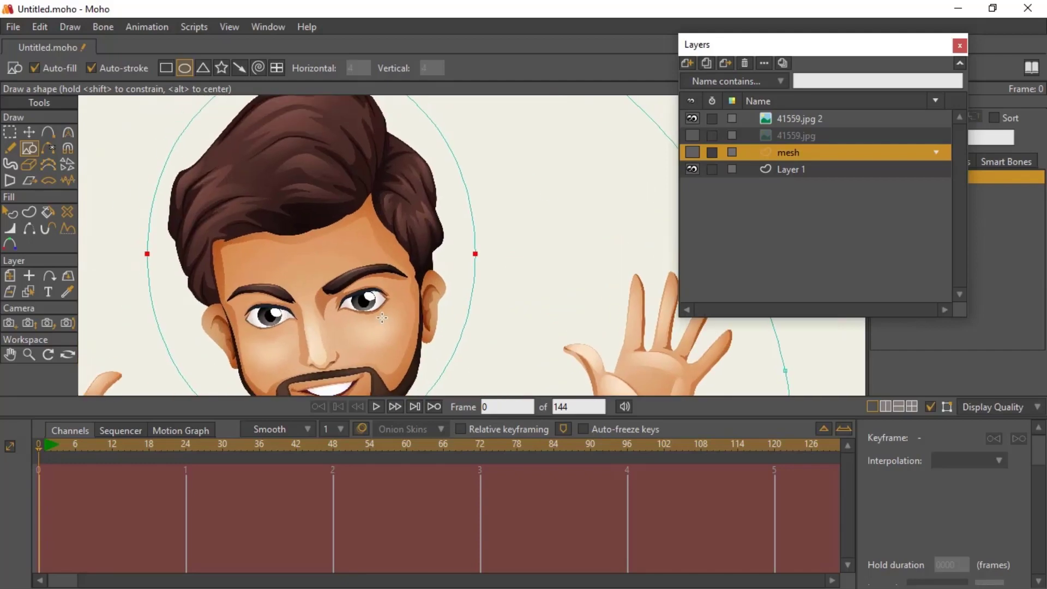
pyautogui.scroll(-2, 349, 281)
pyautogui.scroll(1, 333, 281)
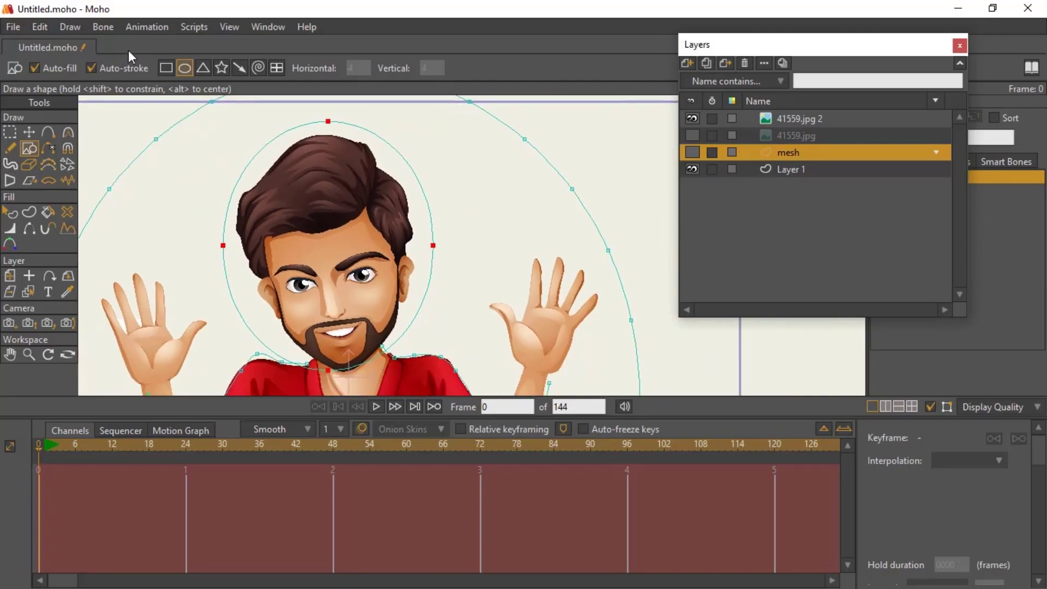
pyautogui.click(199, 27)
pyautogui.moveTo(195, 27)
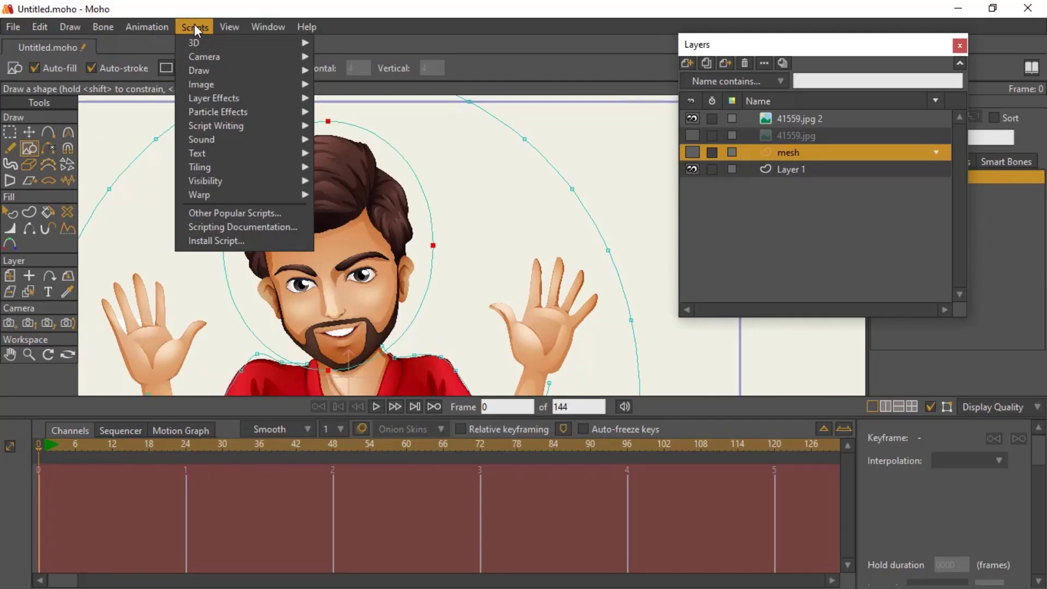
pyautogui.moveTo(267, 84)
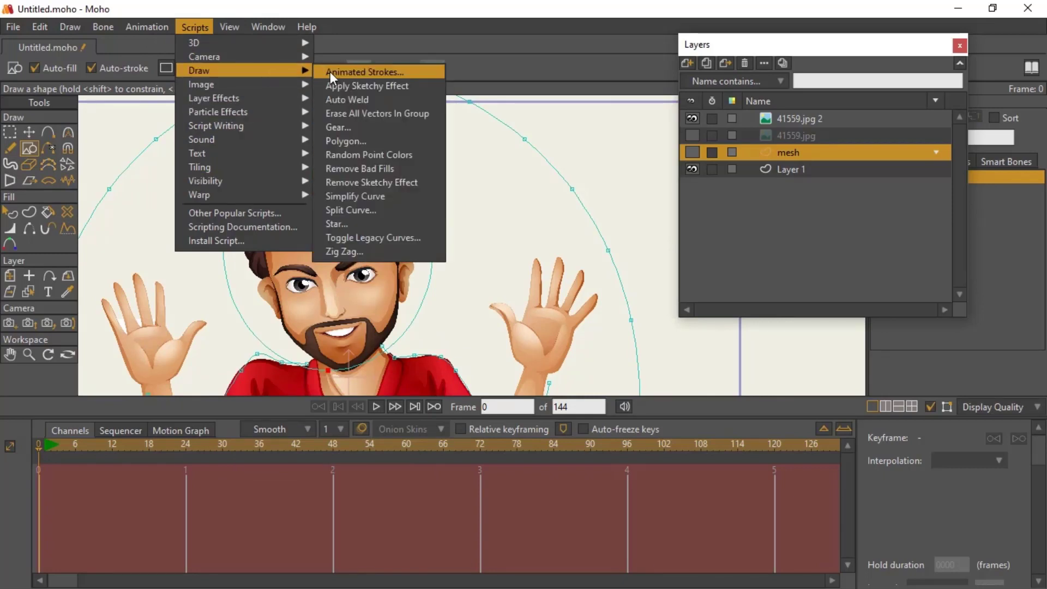
pyautogui.click(365, 208)
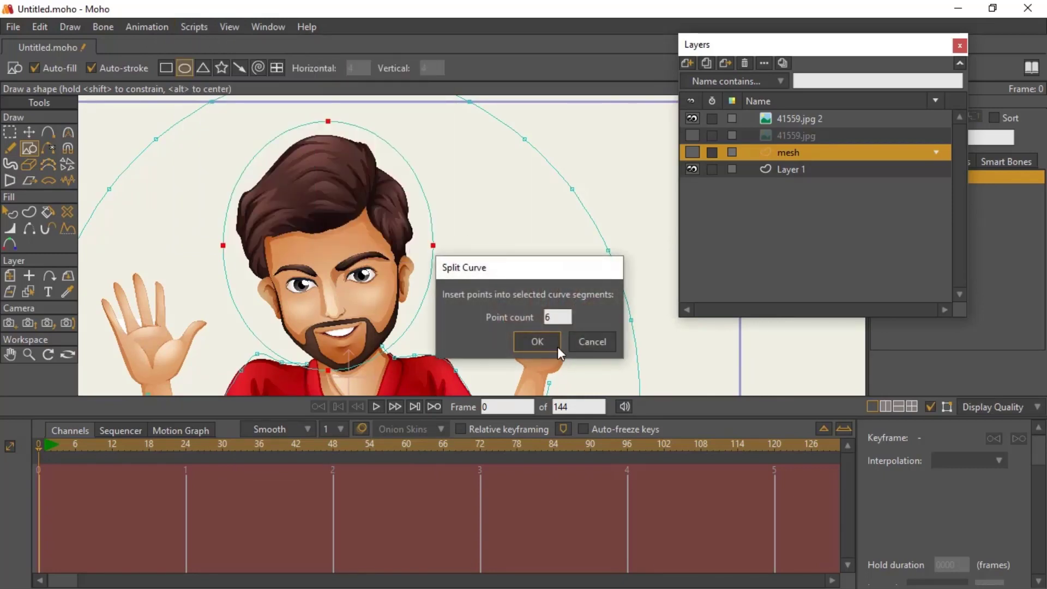
pyautogui.click(540, 342)
# Add a four-point curve along each of the character's eyebrows with the Add Point tool.
pyautogui.click(48, 132)
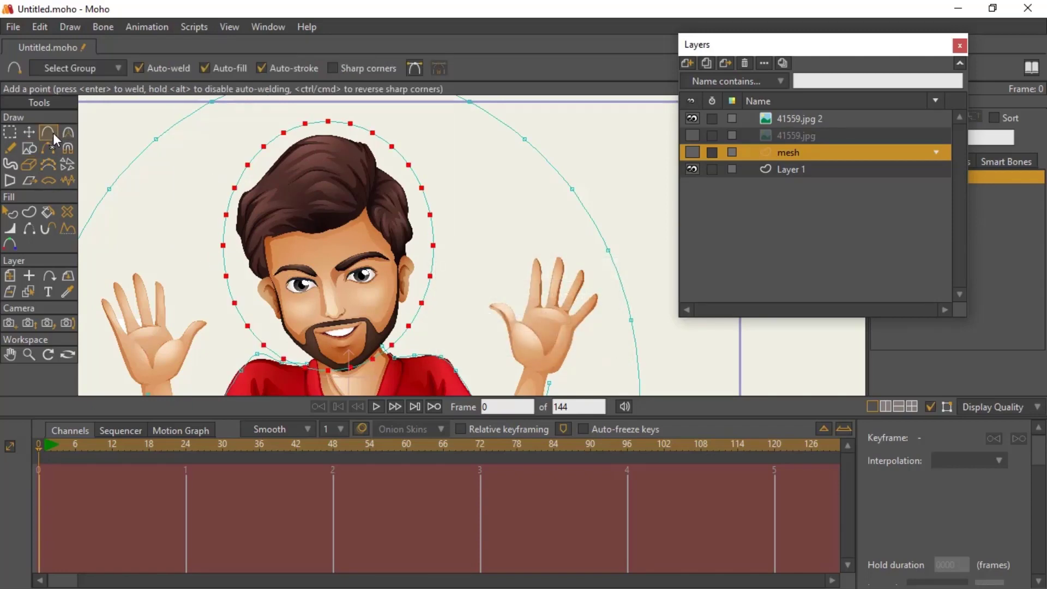
pyautogui.scroll(5, 241, 224)
pyautogui.moveTo(241, 224)
pyautogui.mouseDown()
pyautogui.moveTo(307, 213)
pyautogui.moveTo(332, 230)
pyautogui.mouseUp()
pyautogui.moveTo(394, 215)
pyautogui.mouseDown()
pyautogui.moveTo(474, 181)
pyautogui.moveTo(516, 187)
pyautogui.mouseUp()
pyautogui.scroll(-3, 448, 230)
pyautogui.scroll(5, 404, 219)
pyautogui.scroll(-3, 404, 218)
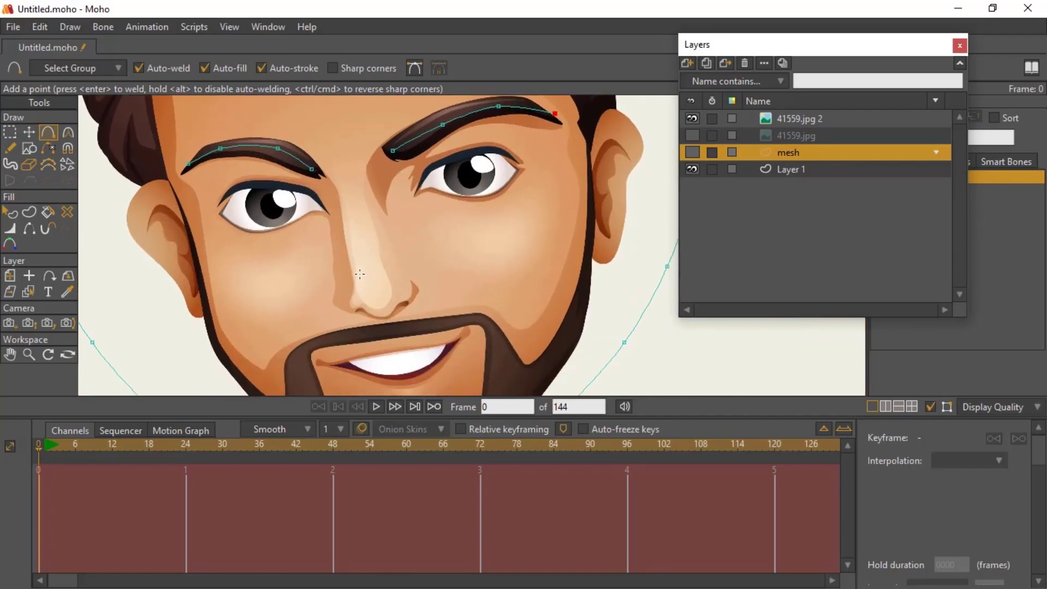
# Outline the eye on the image's left side with points along its upper and lower lids.
pyautogui.scroll(5, 249, 228)
pyautogui.moveTo(243, 224)
pyautogui.mouseDown()
pyautogui.moveTo(257, 200)
pyautogui.moveTo(334, 181)
pyautogui.mouseUp()
pyautogui.click(390, 192)
pyautogui.click(420, 206)
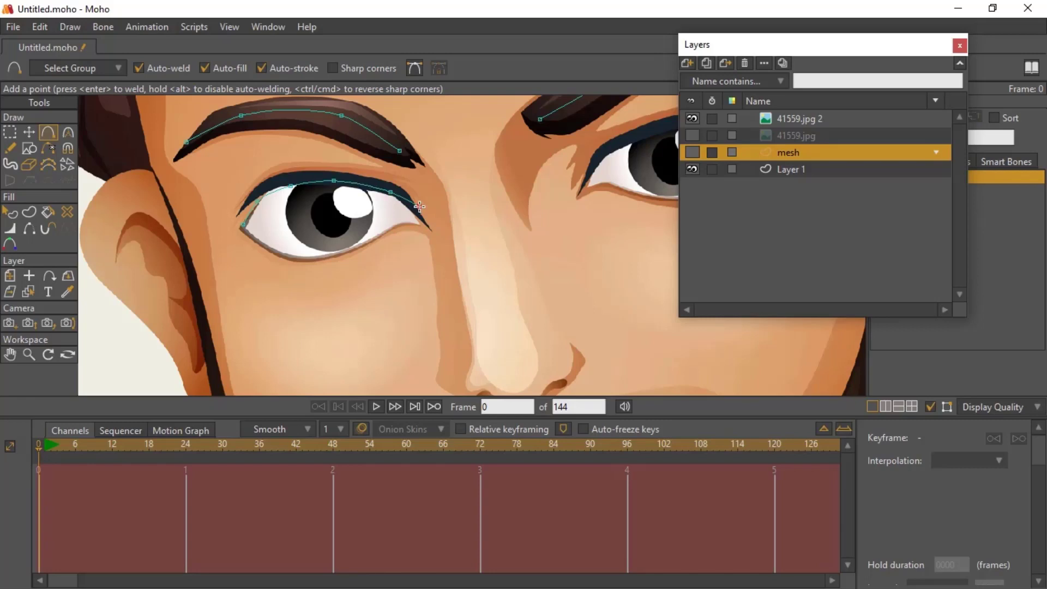
pyautogui.click(431, 224)
pyautogui.click(360, 244)
pyautogui.click(291, 255)
pyautogui.click(261, 242)
# Outline the eye on the image's right side with points along its upper and lower lids.
pyautogui.moveTo(424, 234); pyautogui.dragTo(299, 262)
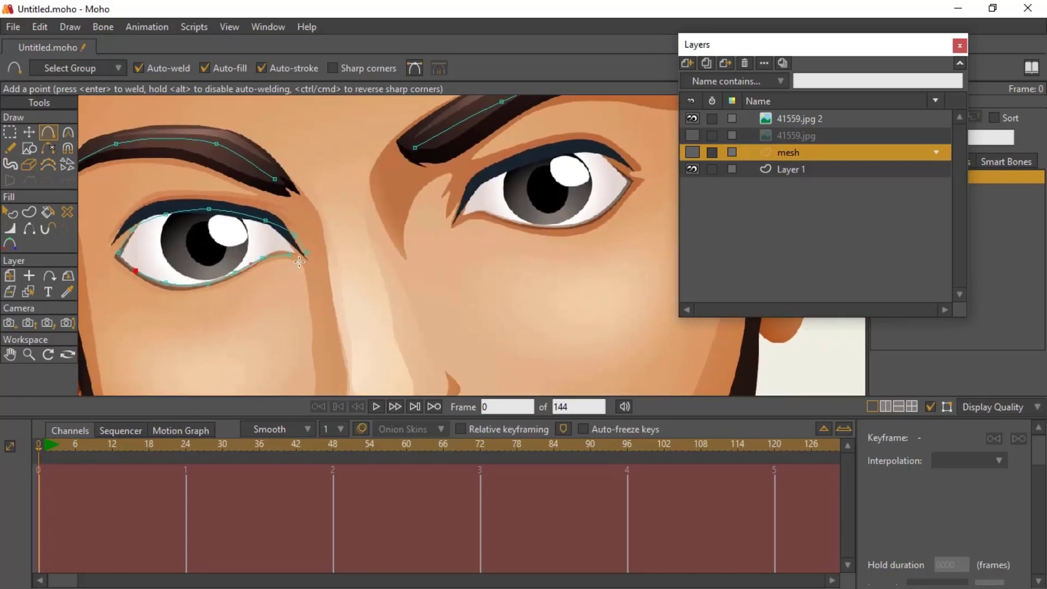
pyautogui.click(451, 220)
pyautogui.click(477, 179)
pyautogui.click(532, 157)
pyautogui.click(571, 147)
pyautogui.click(617, 156)
pyautogui.click(640, 170)
pyautogui.click(631, 183)
pyautogui.click(618, 210)
pyautogui.click(593, 221)
pyautogui.click(551, 230)
pyautogui.click(517, 224)
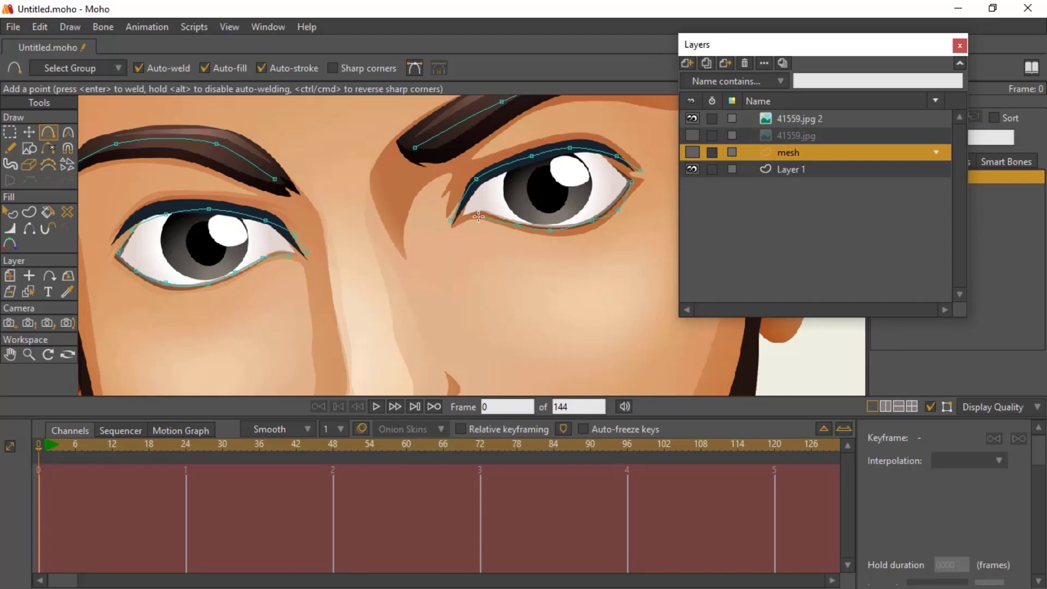
# Trace a line down the bridge of the nose and a curve around its base and nostrils.
pyautogui.moveTo(478, 244); pyautogui.dragTo(474, 143)
pyautogui.moveTo(329, 135)
pyautogui.mouseDown()
pyautogui.moveTo(377, 311)
pyautogui.moveTo(337, 309)
pyautogui.mouseUp()
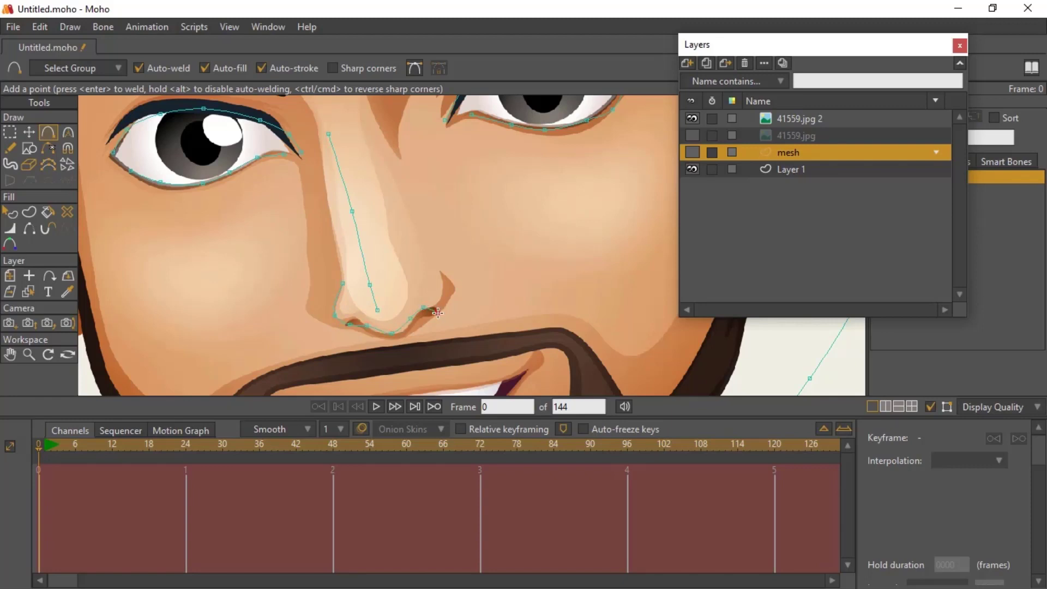
pyautogui.click(452, 290)
# Trace a curve along the moustache's lower edge, from one corner of the goatee to the other.
pyautogui.moveTo(438, 293); pyautogui.dragTo(442, 130)
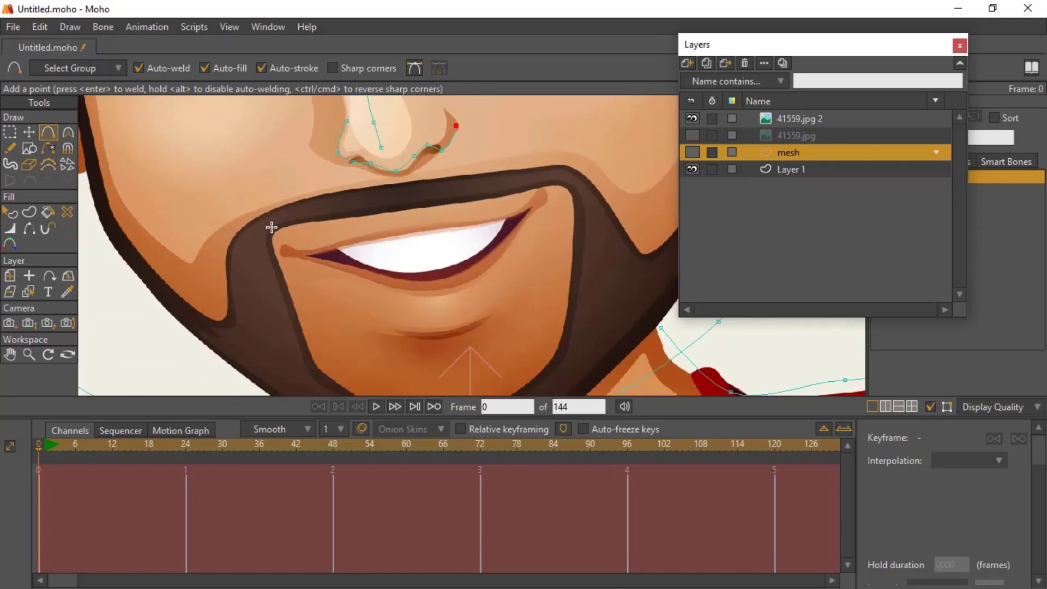
pyautogui.moveTo(272, 226)
pyautogui.mouseDown()
pyautogui.moveTo(302, 212)
pyautogui.moveTo(537, 187)
pyautogui.mouseUp()
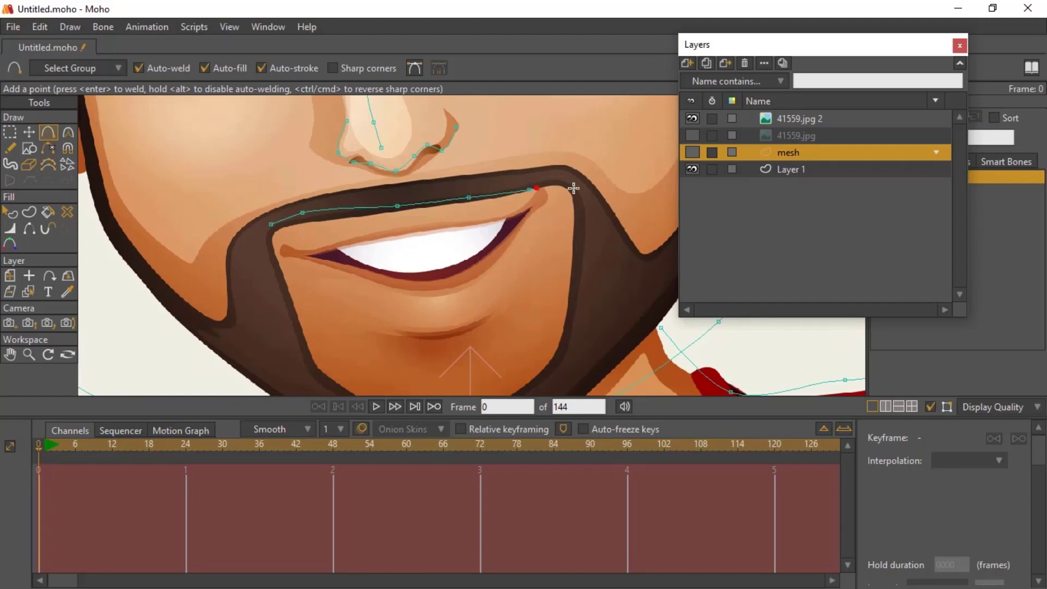
pyautogui.click(574, 188)
# Trace the mouth opening with points along the upper lip's edge and back along the lower lip's curve.
pyautogui.moveTo(355, 246); pyautogui.dragTo(367, 244)
pyautogui.click(410, 233)
pyautogui.click(471, 228)
pyautogui.click(510, 219)
pyautogui.click(527, 211)
pyautogui.click(488, 266)
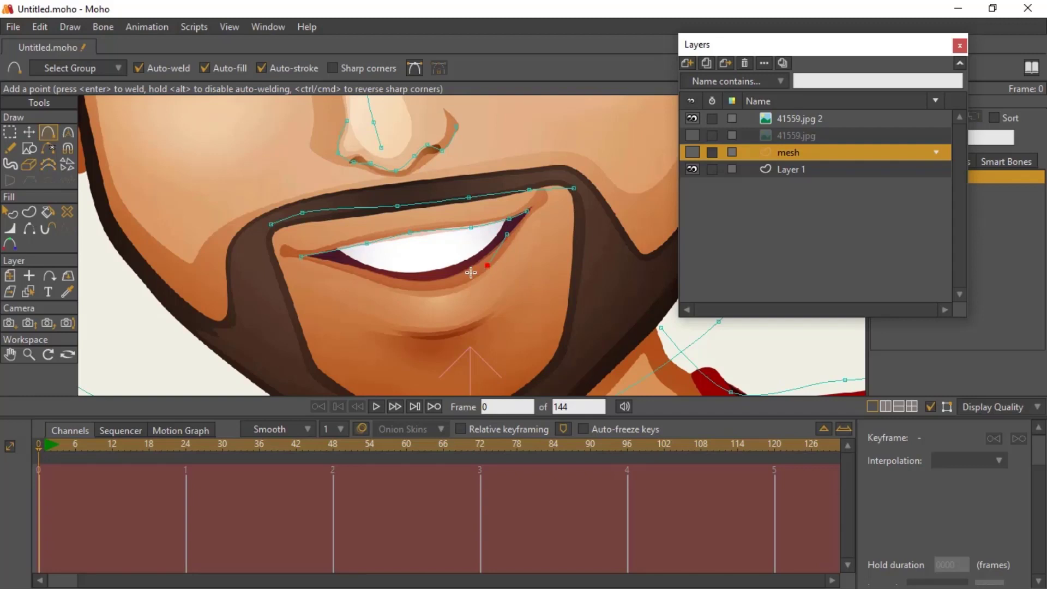
pyautogui.click(446, 283)
pyautogui.click(405, 283)
pyautogui.click(360, 270)
# Trace a short curve along the chin crease below the lower lip and adjust its middle point.
pyautogui.moveTo(391, 329); pyautogui.dragTo(435, 341)
pyautogui.click(448, 330)
pyautogui.click(487, 318)
pyautogui.click(29, 132)
pyautogui.moveTo(448, 330)
pyautogui.mouseDown()
pyautogui.moveTo(457, 335)
pyautogui.moveTo(436, 340)
pyautogui.mouseUp()
# Trace the hairline from the temple on the image's left side, across the forehead and its peak, to the opposite temple.
pyautogui.scroll(-15, 445, 327)
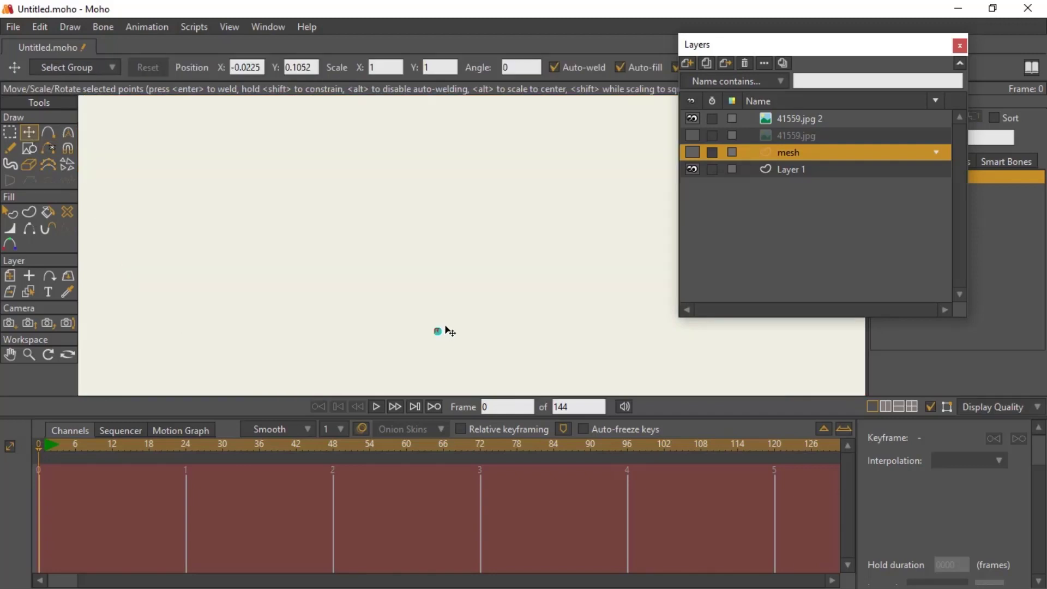
pyautogui.scroll(-5, 416, 281)
pyautogui.scroll(15, 429, 246)
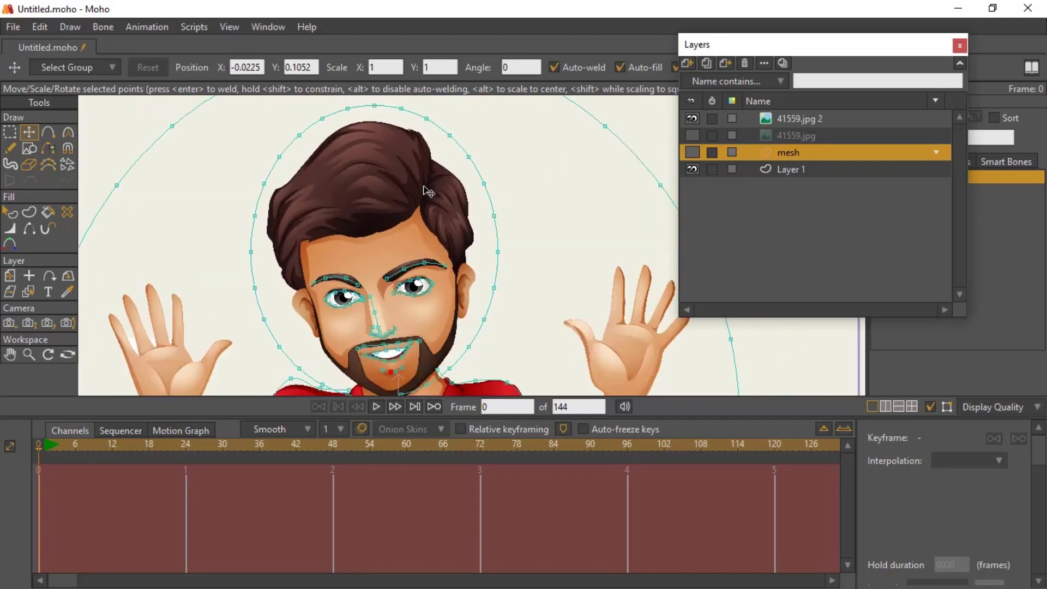
pyautogui.click(48, 132)
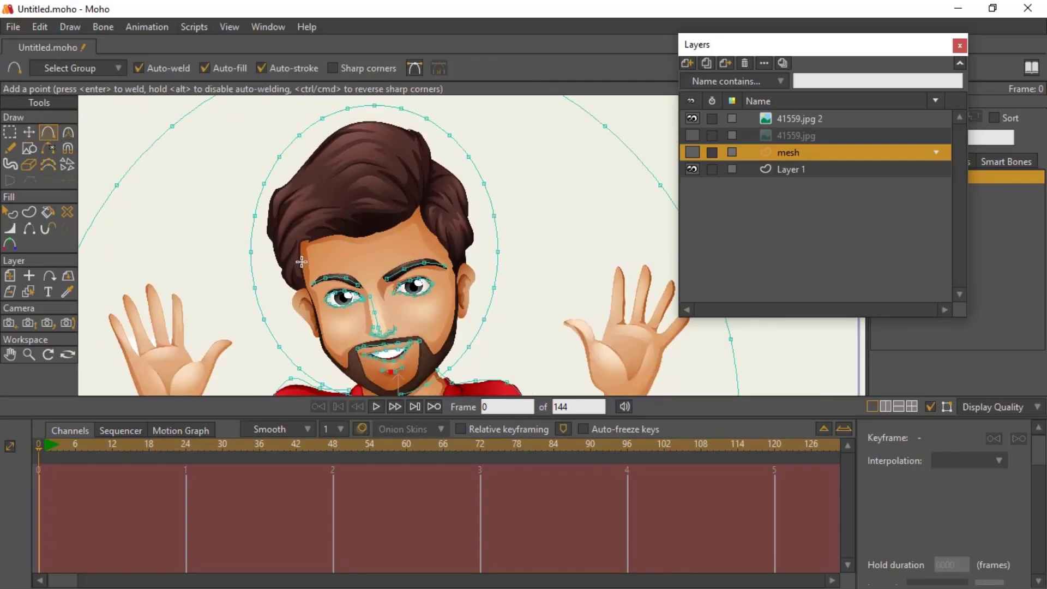
pyautogui.moveTo(303, 278); pyautogui.dragTo(299, 246)
pyautogui.click(316, 235)
pyautogui.click(354, 237)
pyautogui.click(380, 231)
pyautogui.click(408, 222)
pyautogui.click(420, 208)
pyautogui.click(445, 248)
# Add a point just below the hairline's peak on the image's right side and fine-tune the peak point.
pyautogui.scroll(4, 448, 240)
pyautogui.moveTo(408, 203)
pyautogui.mouseDown()
pyautogui.moveTo(396, 214)
pyautogui.moveTo(399, 204)
pyautogui.mouseUp()
pyautogui.press('t')
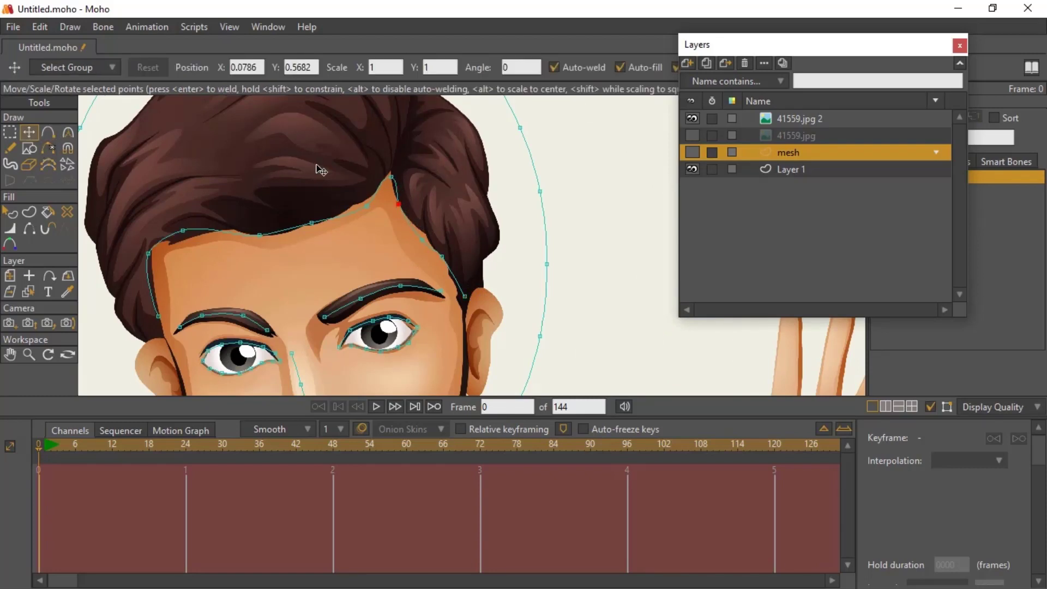
pyautogui.click(390, 177)
# Trace the beard's outer jawline on the image's right side from below the ear toward the chin.
pyautogui.scroll(-5, 400, 191)
pyautogui.scroll(8, 400, 191)
pyautogui.moveTo(389, 218); pyautogui.dragTo(416, 124)
pyautogui.moveTo(435, 245); pyautogui.dragTo(435, 162)
pyautogui.scroll(-5, 442, 169)
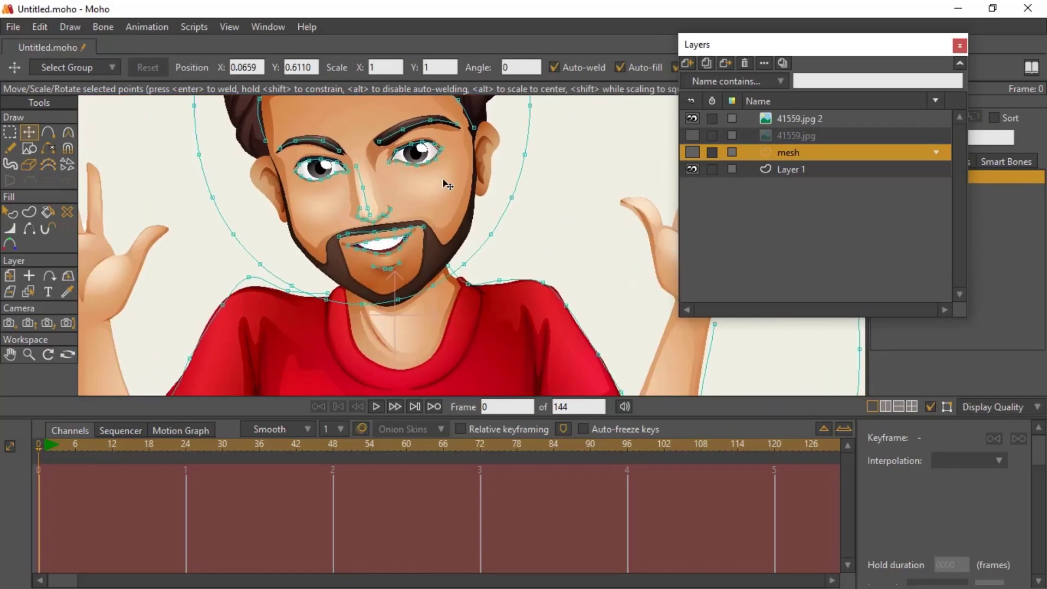
pyautogui.scroll(5, 444, 174)
pyautogui.scroll(-1, 444, 171)
pyautogui.click(48, 132)
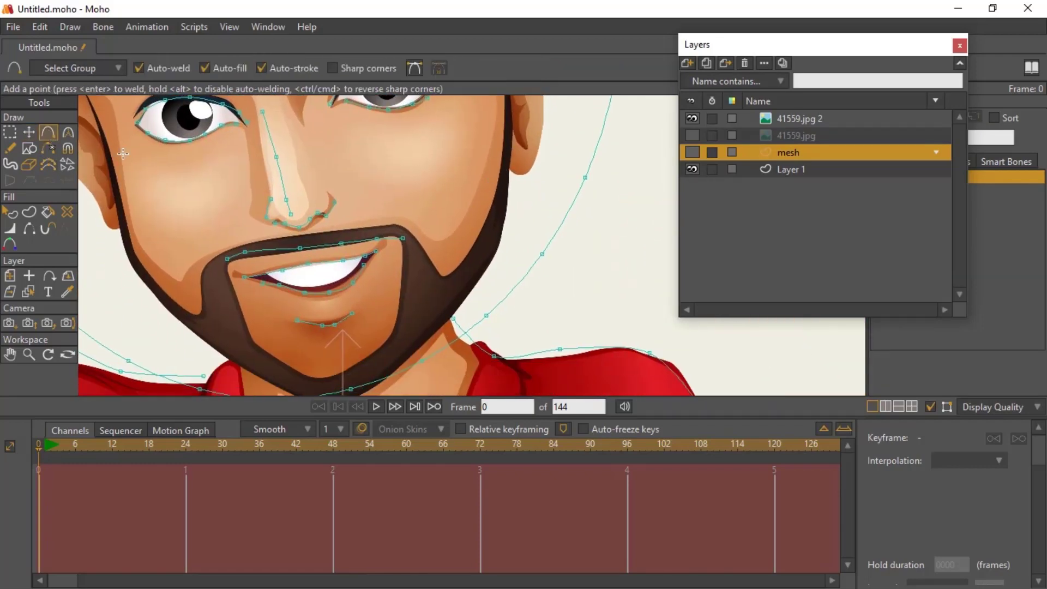
pyautogui.moveTo(506, 155); pyautogui.dragTo(507, 211)
pyautogui.click(487, 252)
pyautogui.click(458, 306)
pyautogui.click(418, 340)
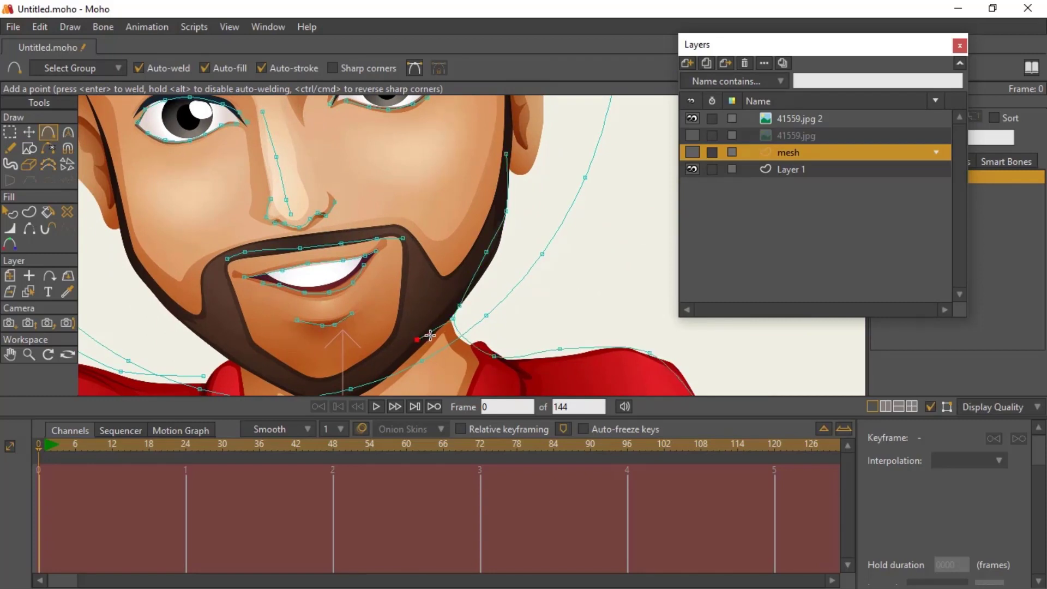
# Undo the lower jawline points on the image's right side and place them again along the beard's edge.
pyautogui.hotkey('ctrl', 'z')
pyautogui.hotkey('ctrl', 'z')
pyautogui.moveTo(450, 288); pyautogui.dragTo(461, 292)
pyautogui.moveTo(420, 323); pyautogui.dragTo(417, 334)
# Trace the beard's outer jawline on the image's left side from below the ear down toward the chin.
pyautogui.click(115, 206)
pyautogui.click(126, 254)
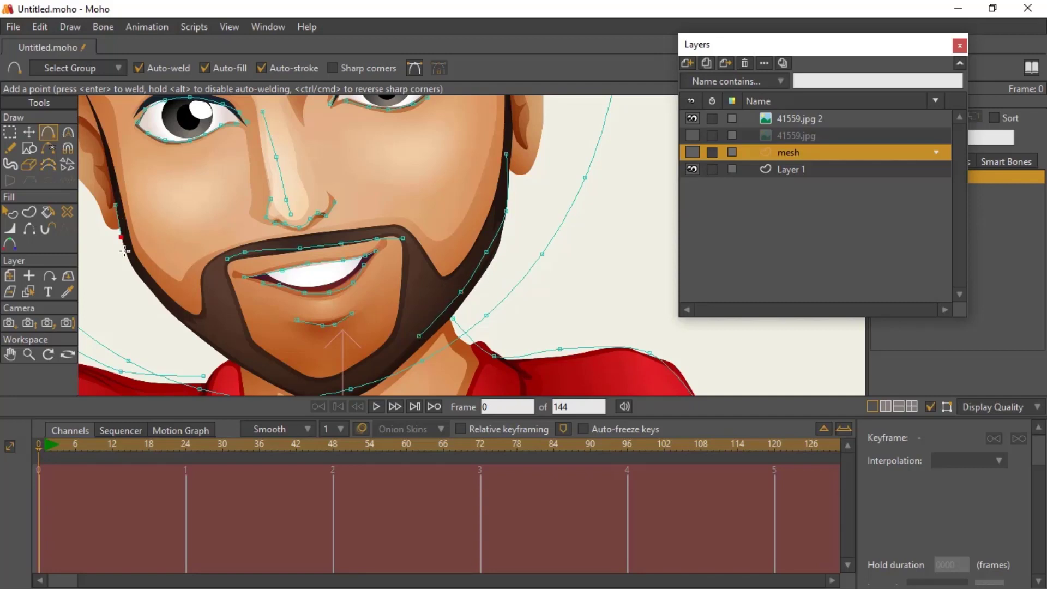
pyautogui.click(162, 307)
pyautogui.click(221, 343)
pyautogui.moveTo(221, 342); pyautogui.dragTo(221, 351)
pyautogui.click(257, 375)
# Move the head outline's points beneath the chin down onto the neck, clear of the beard.
pyautogui.scroll(-5, 256, 155)
pyautogui.click(29, 132)
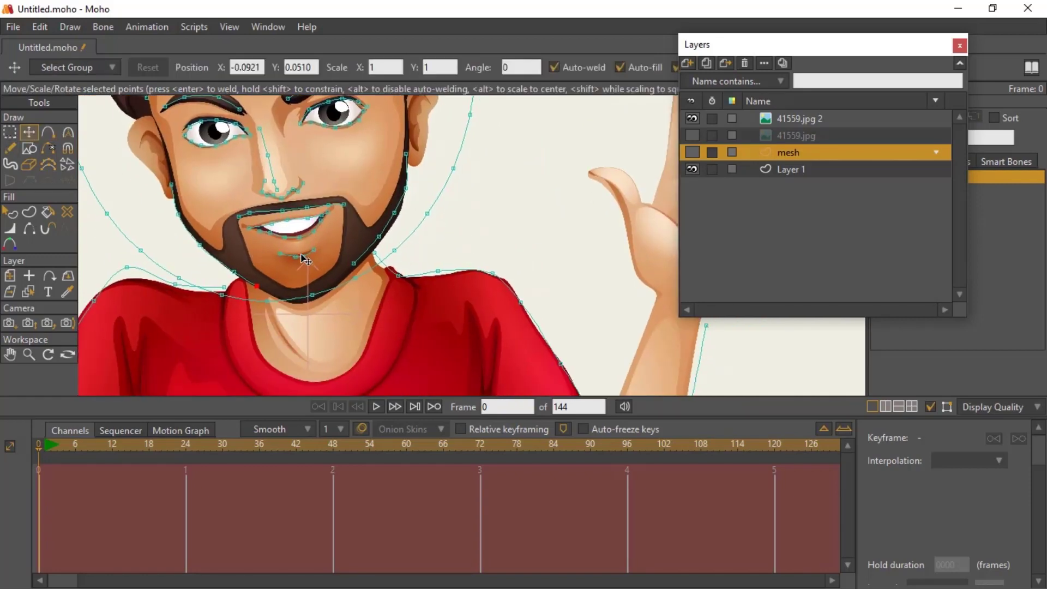
pyautogui.moveTo(309, 300); pyautogui.dragTo(431, 224)
pyautogui.click(267, 301)
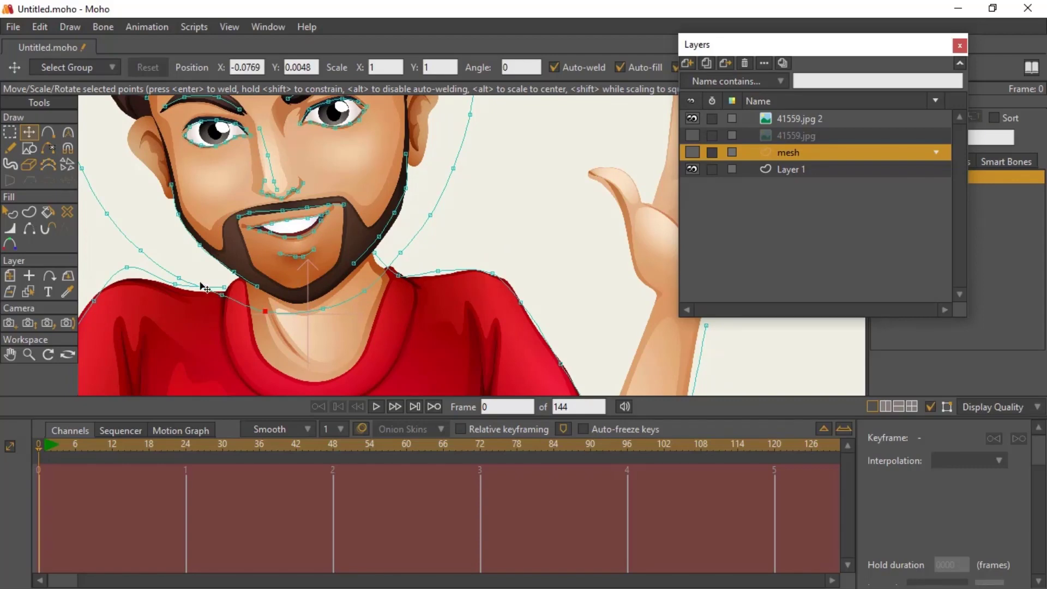
# Pull the head outline's side points closer to the jaw and ears on both sides of the face.
pyautogui.scroll(-3, 218, 285)
pyautogui.moveTo(222, 299); pyautogui.dragTo(219, 275)
pyautogui.moveTo(237, 326); pyautogui.dragTo(238, 319)
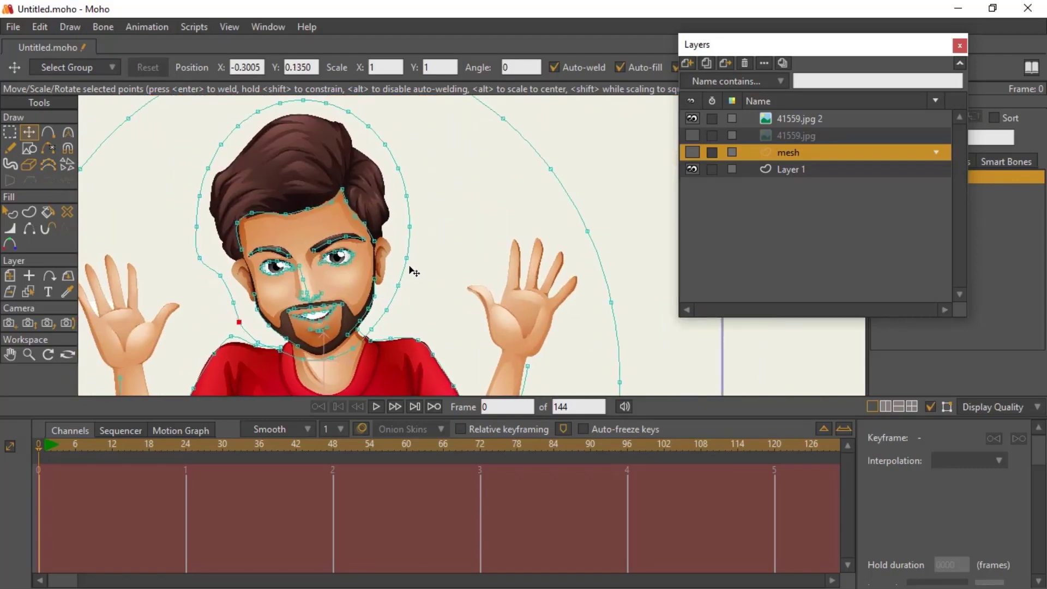
pyautogui.moveTo(408, 260); pyautogui.dragTo(395, 286)
pyautogui.moveTo(415, 225); pyautogui.dragTo(405, 225)
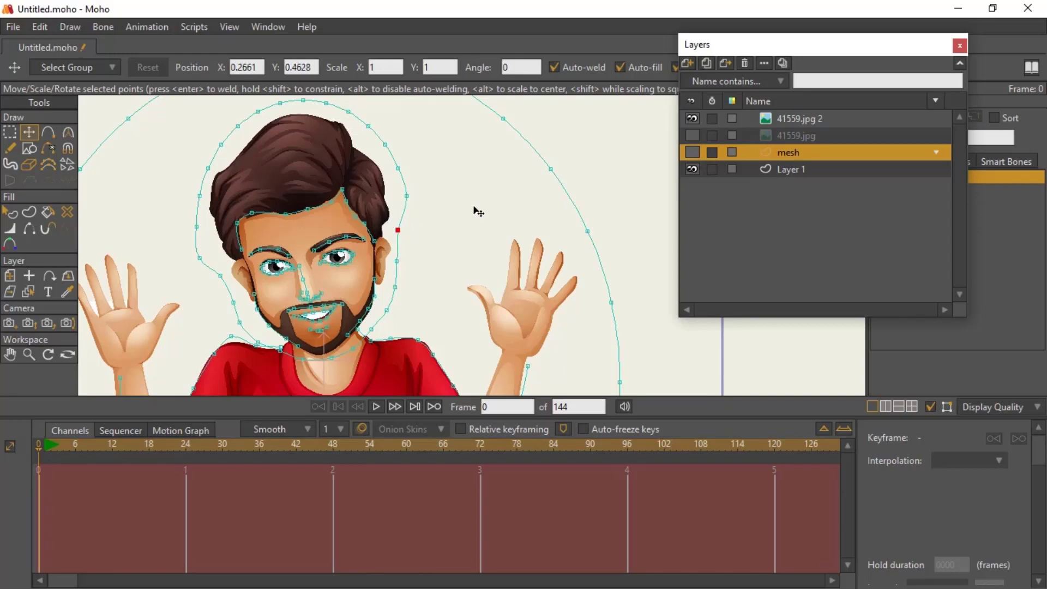
# Convert the drawn outlines on the mesh layer into a triangulated 2D mesh.
pyautogui.scroll(-3, 478, 211)
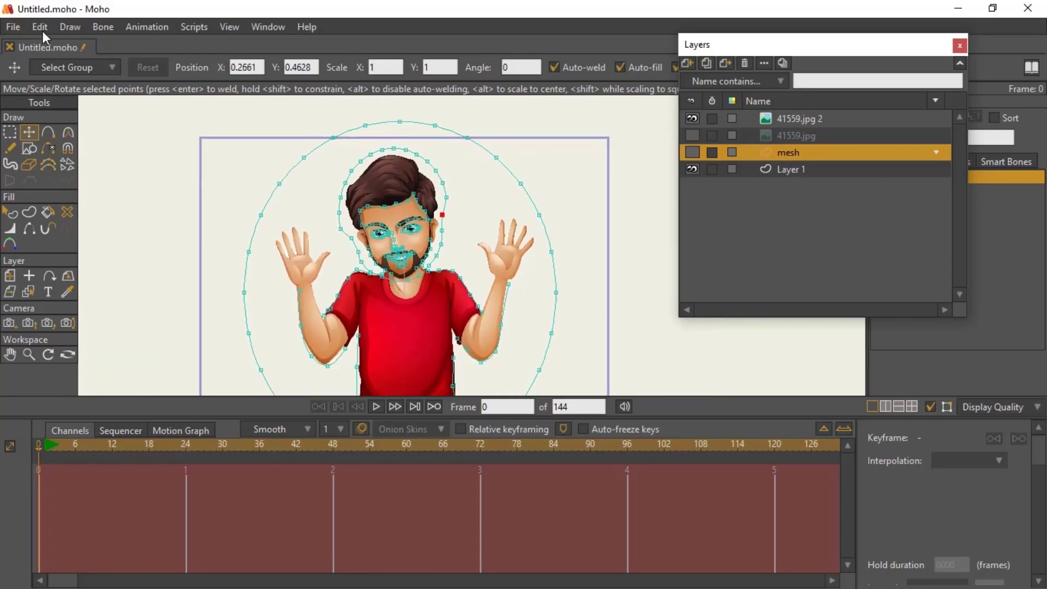
pyautogui.click(70, 27)
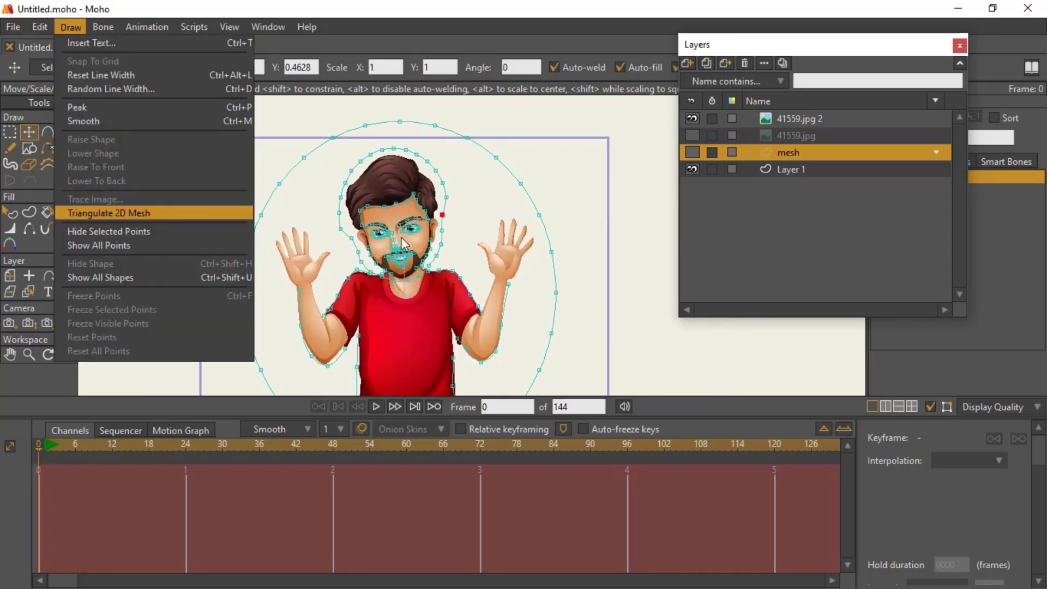
pyautogui.scroll(3, 479, 234)
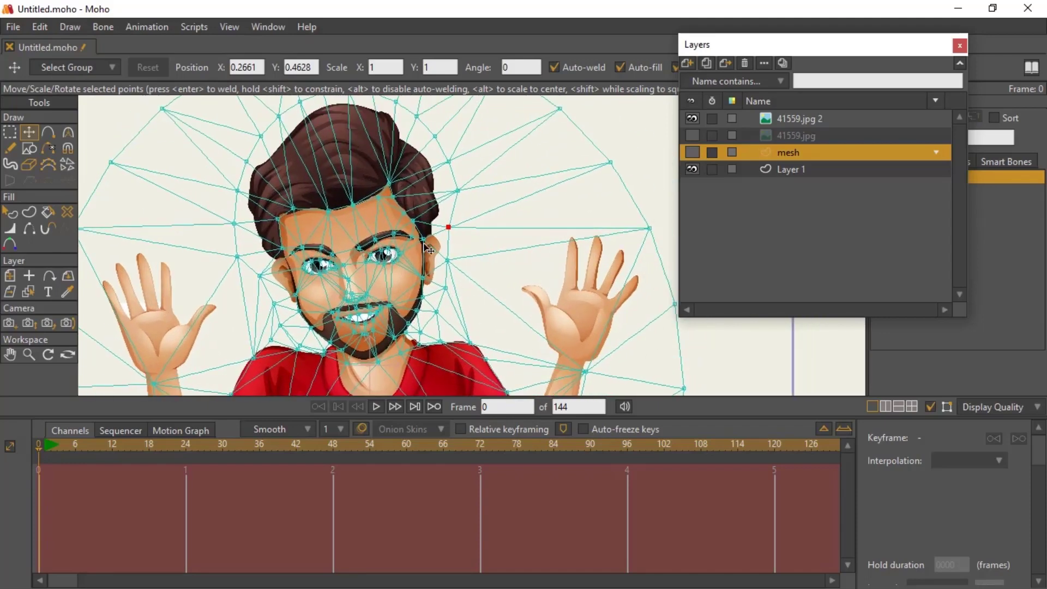
pyautogui.scroll(4, 428, 249)
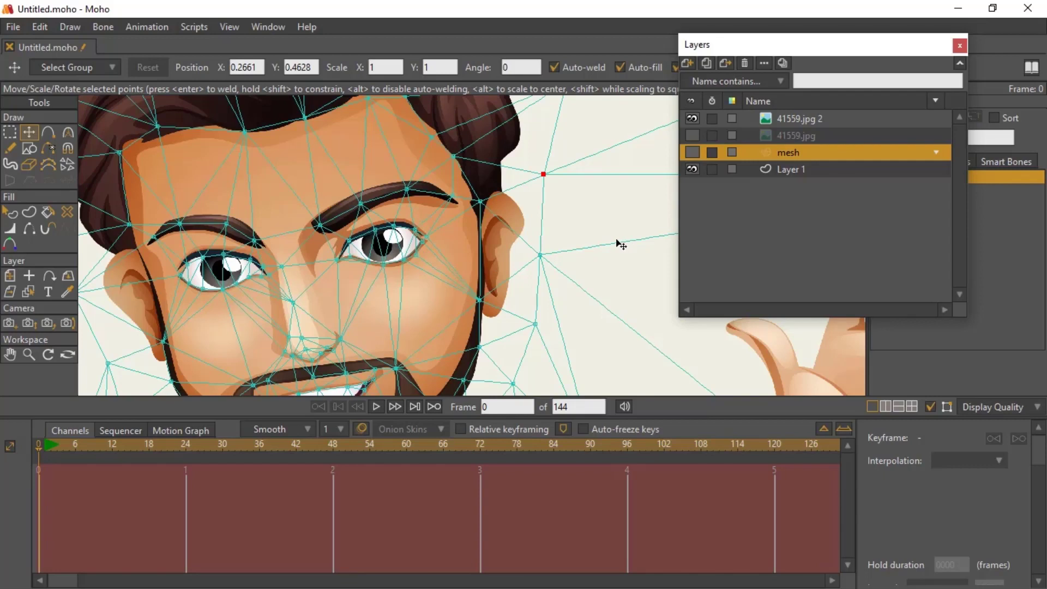
# Set mesh as the smart warp layer in the 41559.jpg 2 layer's image settings and apply it.
pyautogui.doubleClick(782, 117)
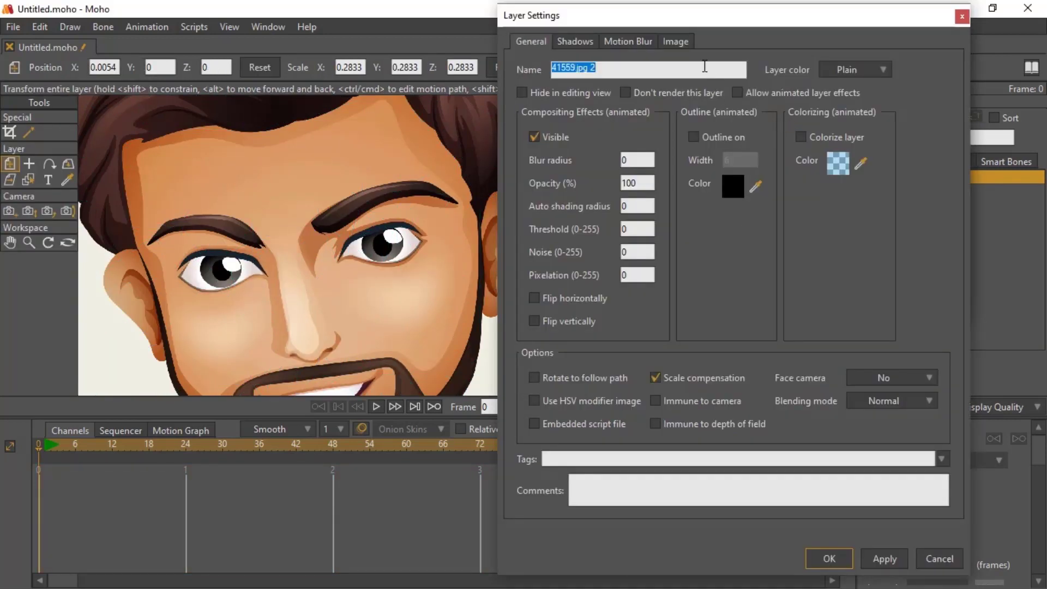
pyautogui.click(676, 41)
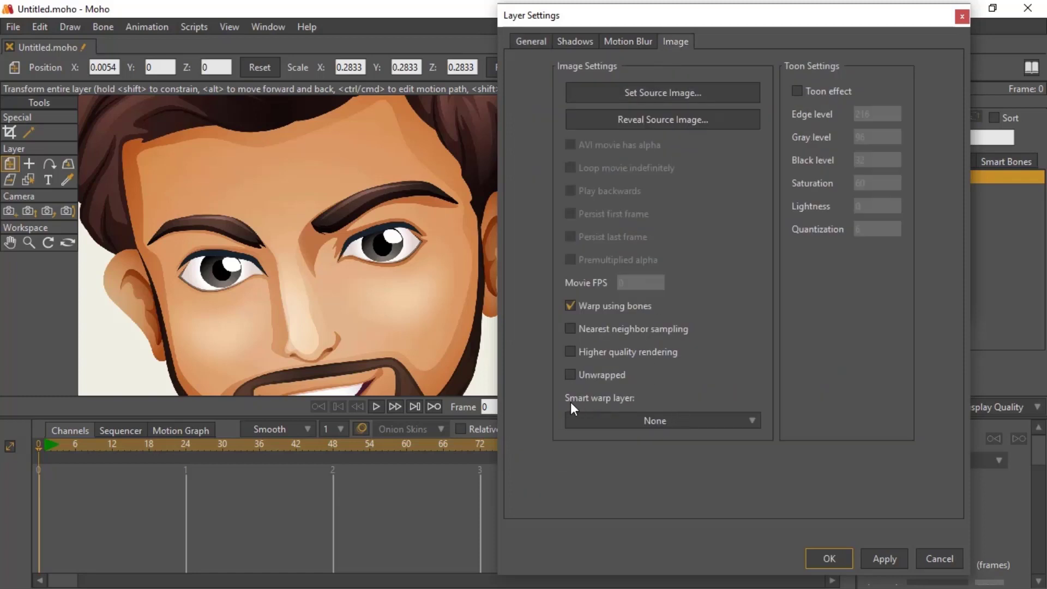
pyautogui.click(687, 425)
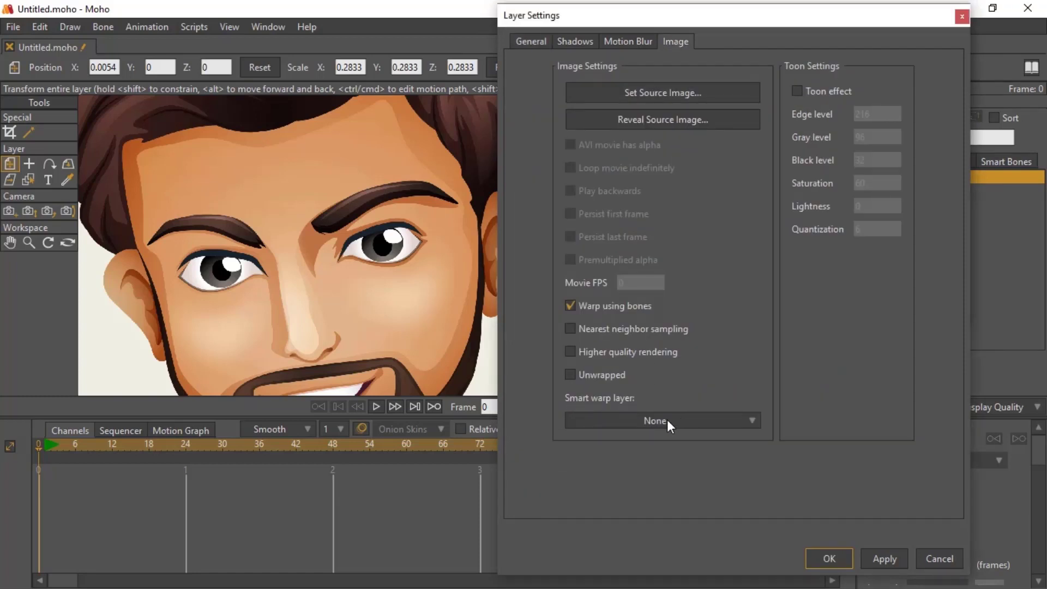
pyautogui.click(665, 424)
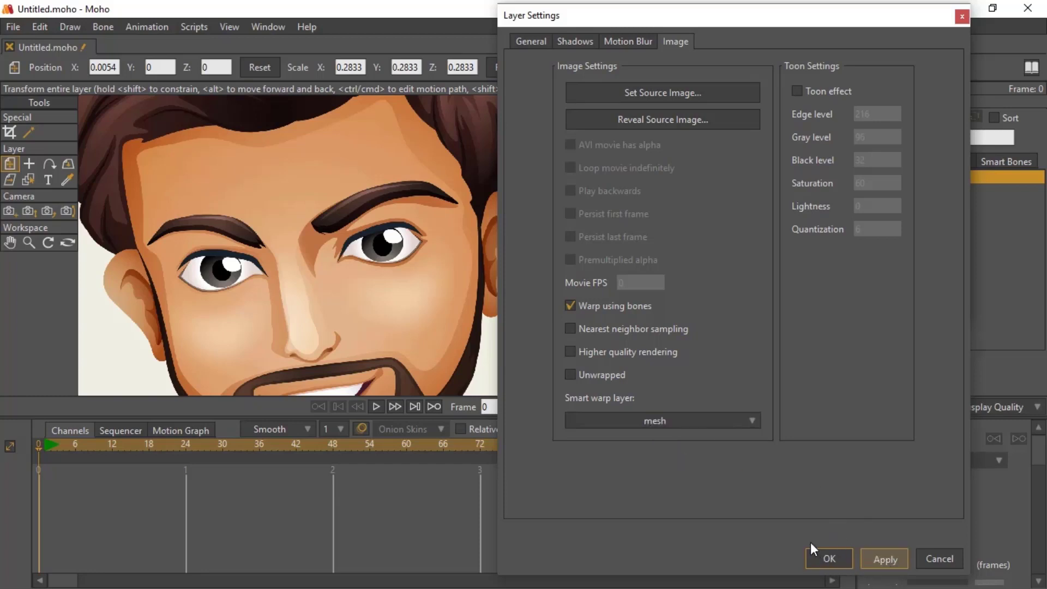
pyautogui.click(824, 559)
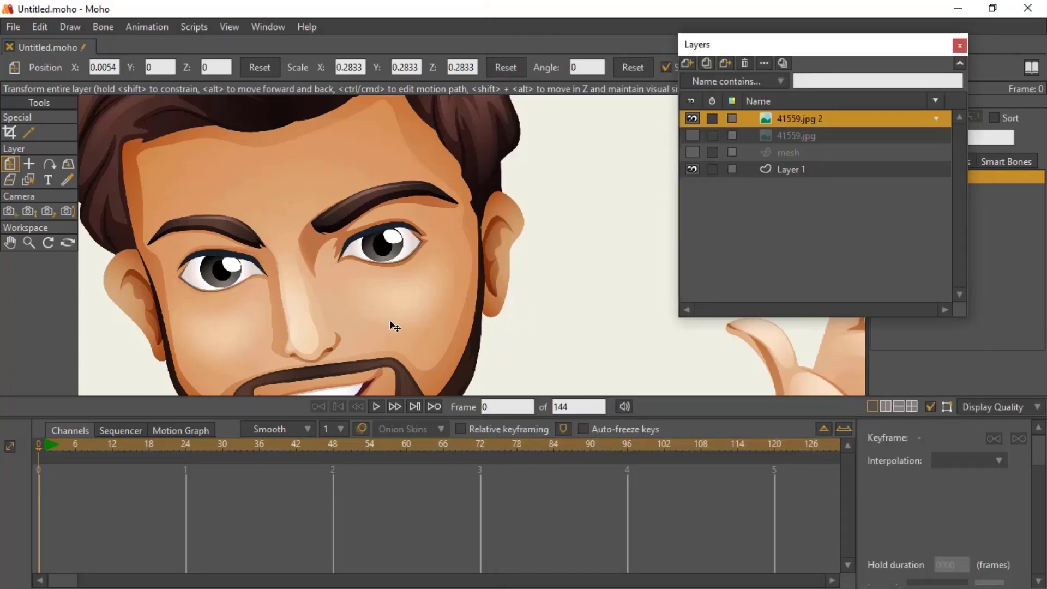
# At frame 1, select the points of both eyebrows on the mesh layer and move them up.
pyautogui.scroll(-10, 394, 327)
pyautogui.scroll(5, 408, 303)
pyautogui.moveTo(415, 140); pyautogui.dragTo(412, 297)
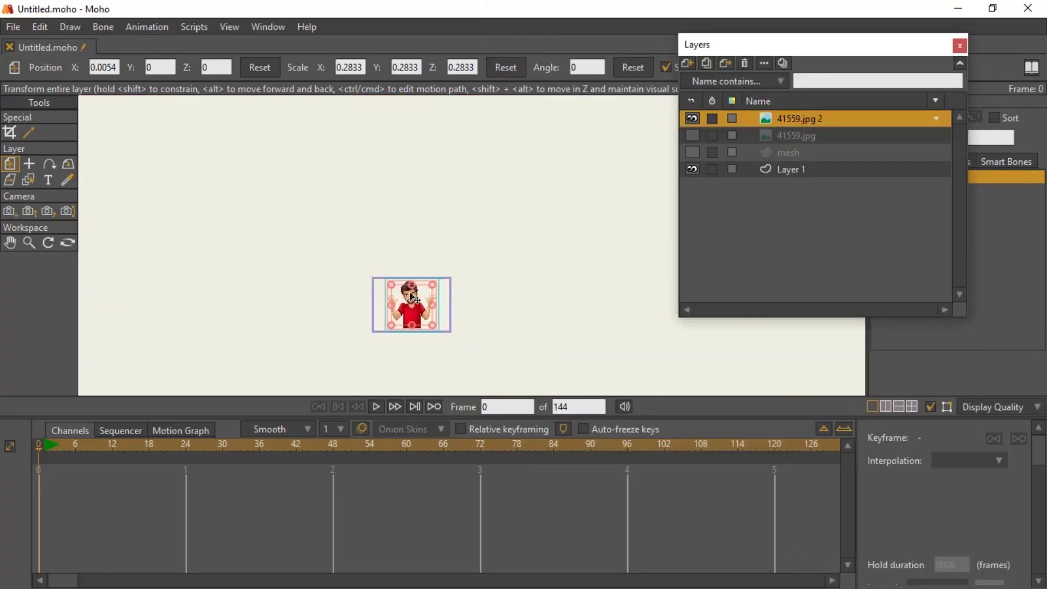
pyautogui.scroll(8, 415, 298)
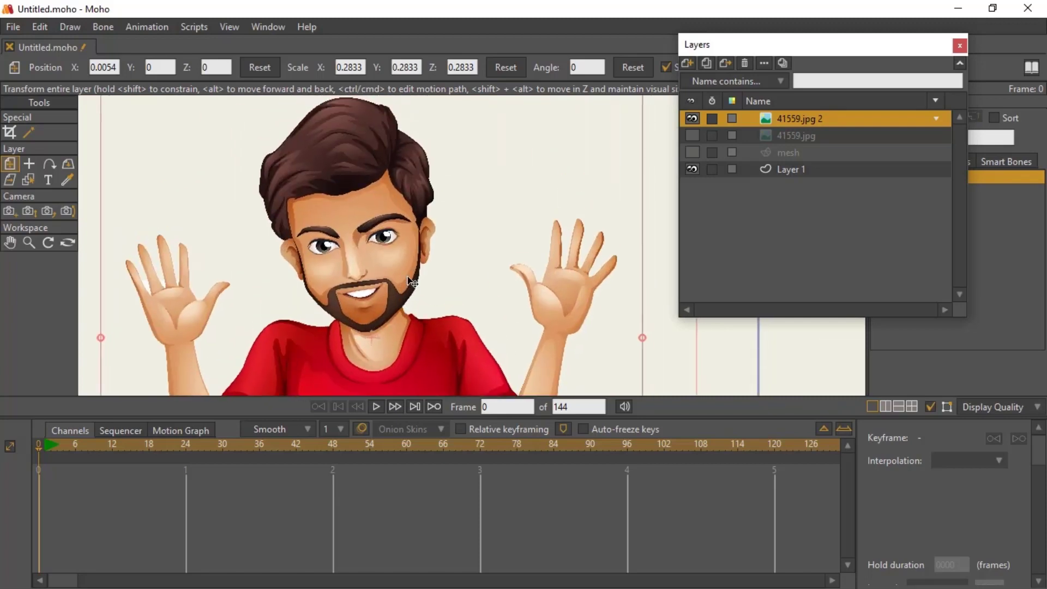
pyautogui.click(44, 445)
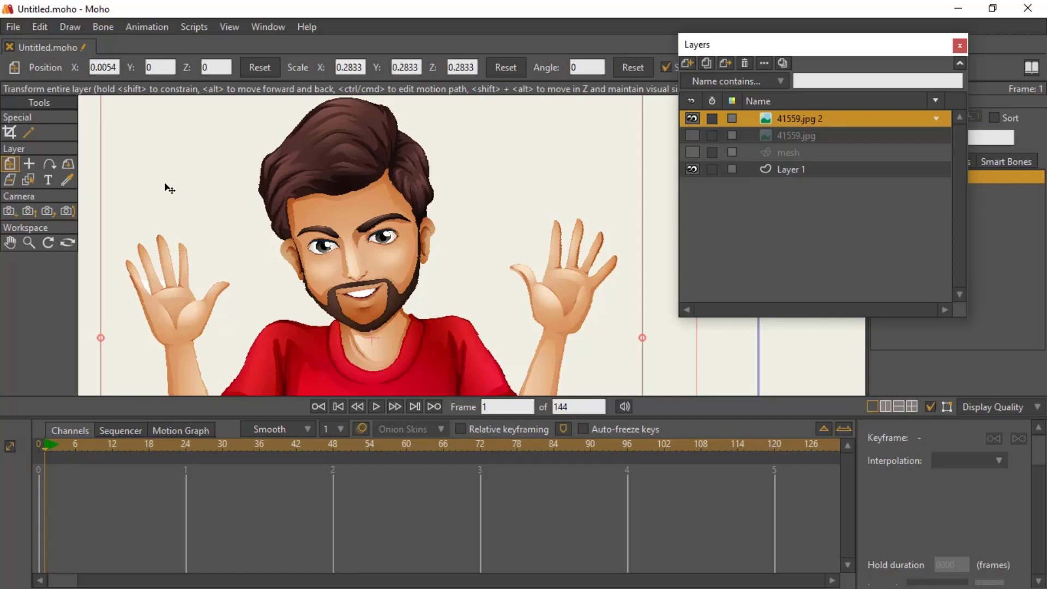
pyautogui.click(774, 153)
pyautogui.scroll(4, 396, 211)
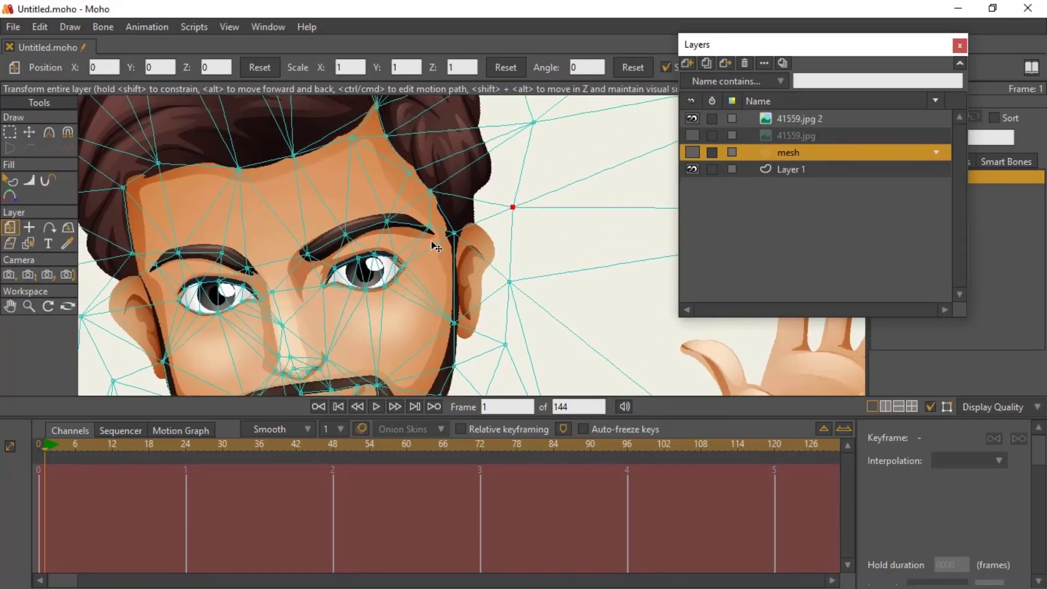
pyautogui.click(10, 133)
pyautogui.moveTo(162, 224)
pyautogui.mouseDown()
pyautogui.moveTo(164, 283)
pyautogui.moveTo(293, 271)
pyautogui.moveTo(445, 224)
pyautogui.moveTo(284, 215)
pyautogui.moveTo(158, 234)
pyautogui.moveTo(121, 216)
pyautogui.mouseUp()
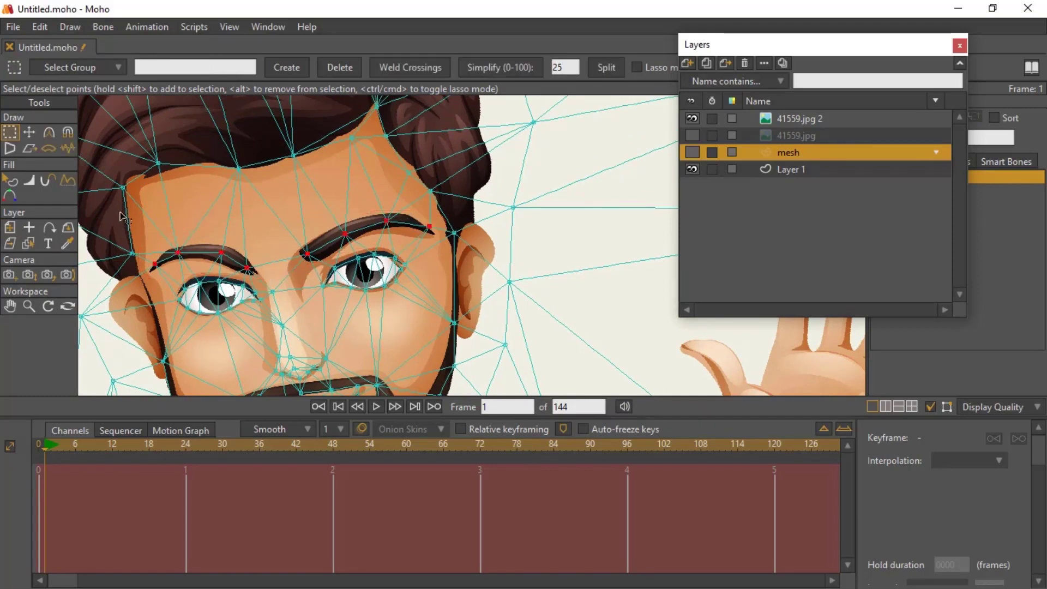
pyautogui.click(26, 127)
pyautogui.moveTo(279, 251); pyautogui.dragTo(274, 221)
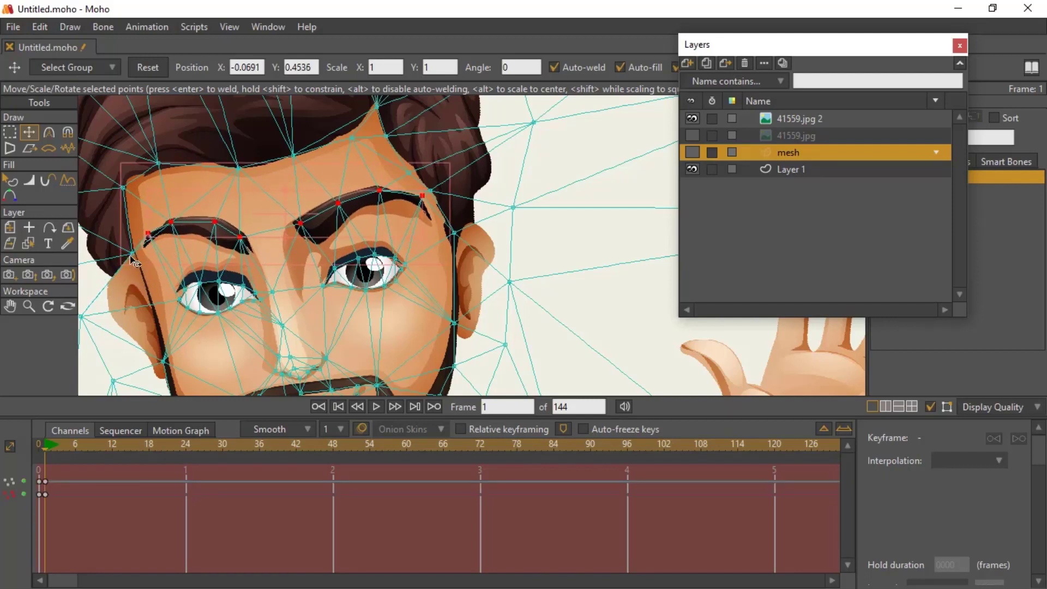
# Return to frame 0 and add mesh points along the sideburn beside the ear on the image's left side.
pyautogui.click(40, 444)
pyautogui.moveTo(252, 298); pyautogui.dragTo(337, 232)
pyautogui.click(48, 132)
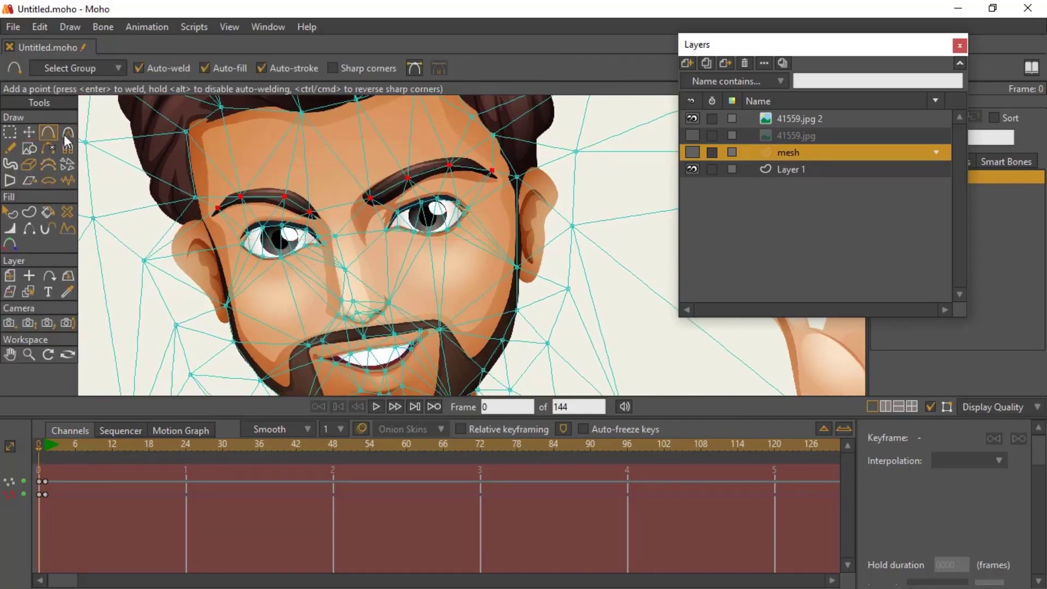
pyautogui.scroll(4, 215, 194)
pyautogui.moveTo(201, 151); pyautogui.dragTo(247, 327)
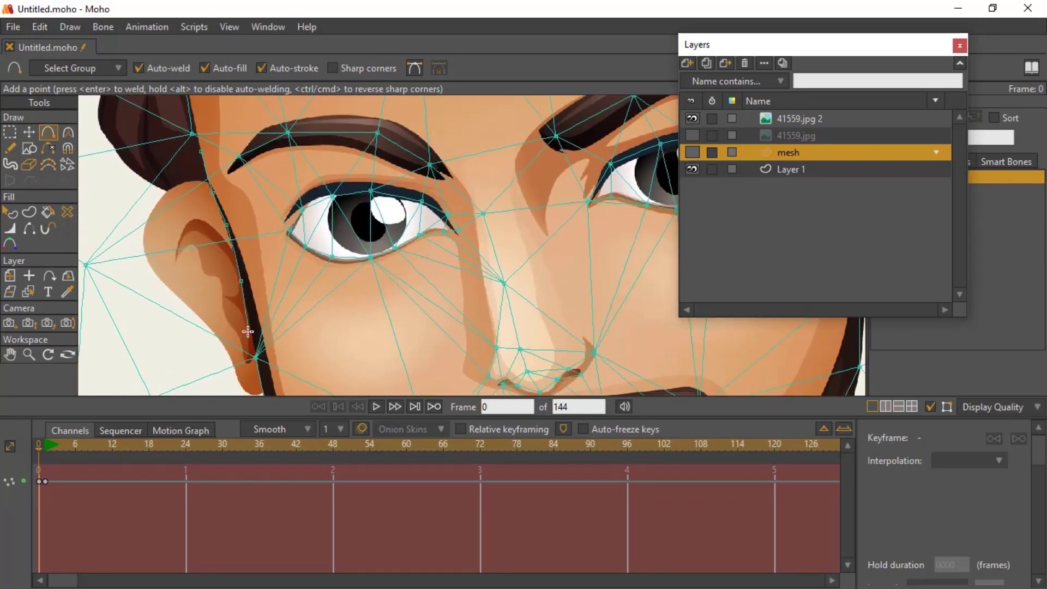
# Trace points around the upper rim of the ear on the image's left side.
pyautogui.click(196, 193)
pyautogui.scroll(5, 190, 183)
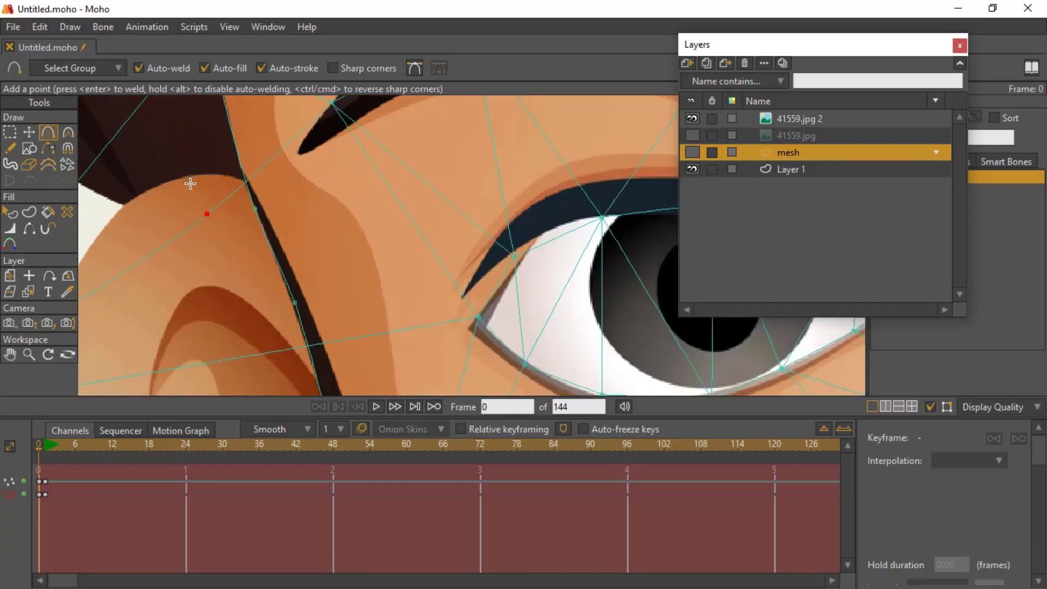
pyautogui.moveTo(229, 176); pyautogui.dragTo(204, 177)
pyautogui.moveTo(130, 190); pyautogui.dragTo(127, 197)
pyautogui.click(98, 234)
pyautogui.moveTo(167, 230); pyautogui.dragTo(282, 151)
pyautogui.moveTo(174, 218); pyautogui.dragTo(184, 218)
pyautogui.moveTo(176, 291); pyautogui.dragTo(179, 283)
# Add mesh points along the sideburn and hairline beside the ear on the image's right side.
pyautogui.scroll(-3, 288, 260)
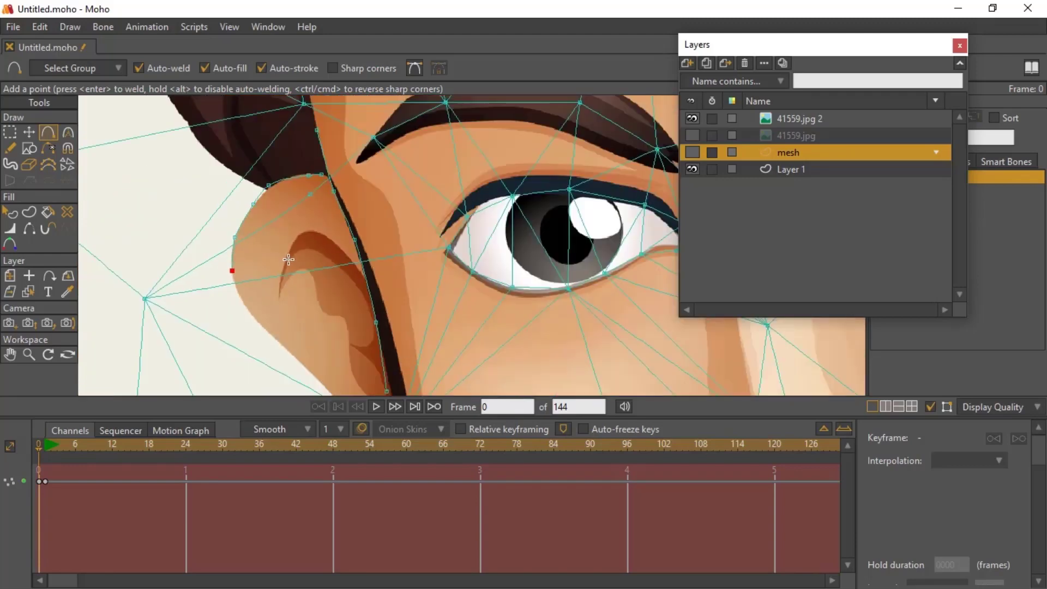
pyautogui.scroll(-5, 335, 245)
pyautogui.scroll(2, 335, 256)
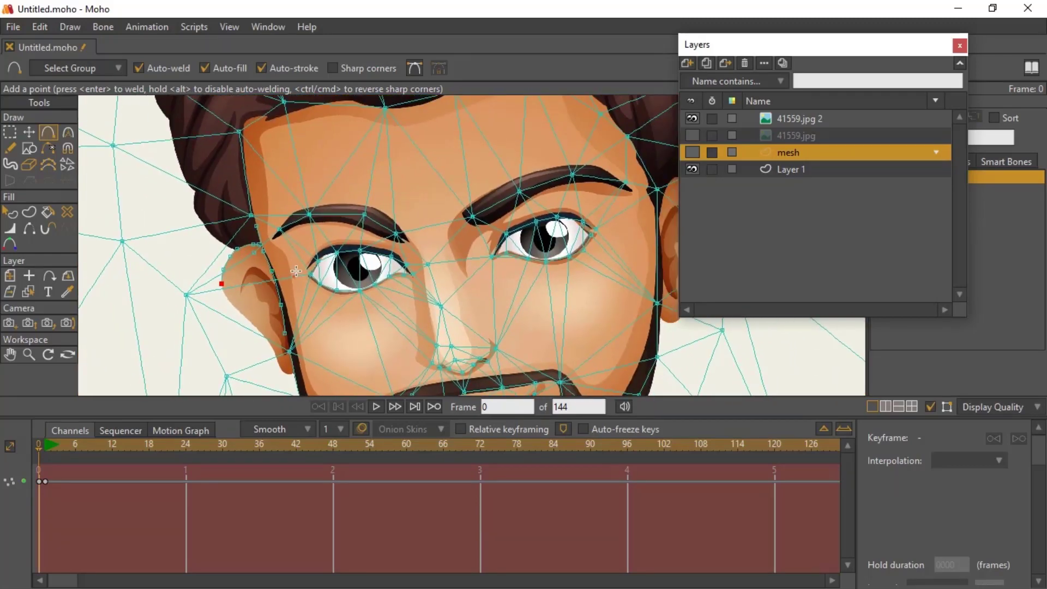
pyautogui.scroll(2, 295, 273)
pyautogui.scroll(3, 522, 254)
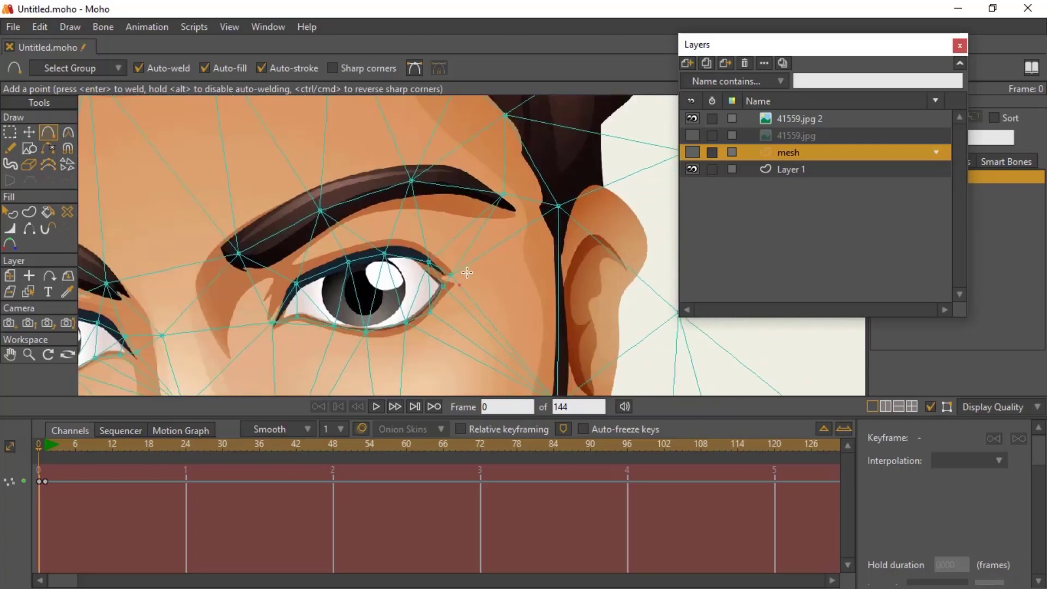
pyautogui.moveTo(455, 252); pyautogui.dragTo(457, 311)
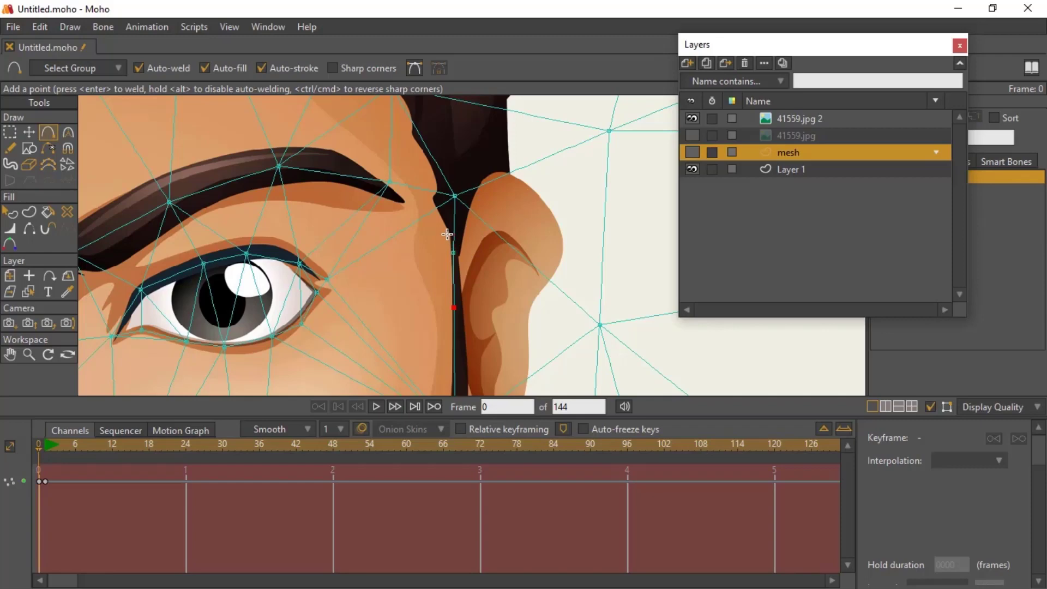
pyautogui.moveTo(416, 134); pyautogui.dragTo(434, 155)
# Triangulate the mesh layer again to connect the added ear and sideburn points.
pyautogui.scroll(-3, 481, 321)
pyautogui.scroll(-5, 490, 307)
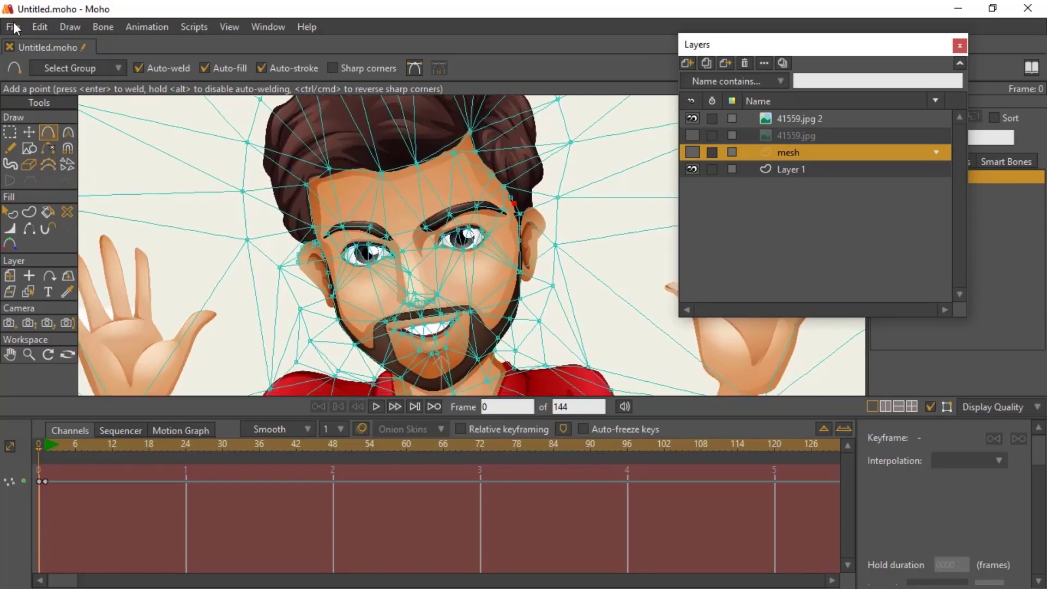
pyautogui.click(70, 28)
pyautogui.click(129, 213)
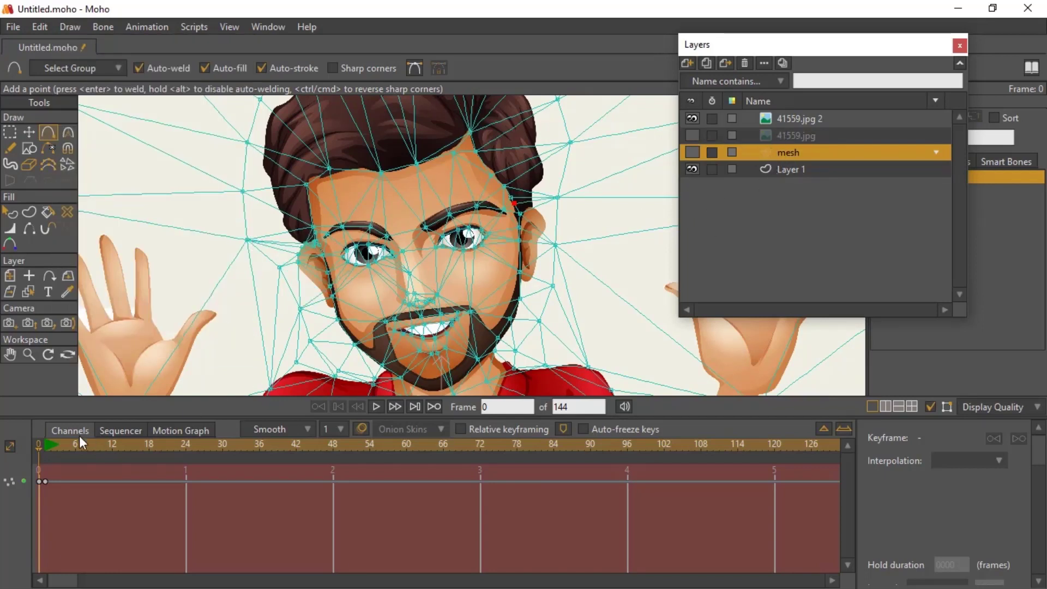
# Go to frame 1 and delete the mesh layer's keyframe there.
pyautogui.click(45, 444)
pyautogui.scroll(5, 330, 328)
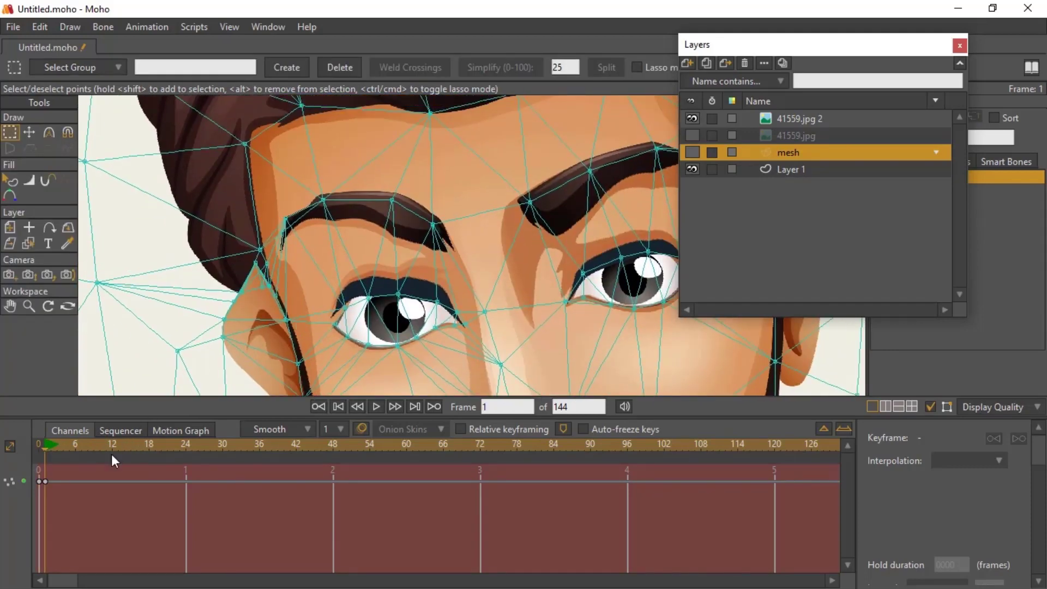
pyautogui.moveTo(45, 475); pyautogui.dragTo(45, 476)
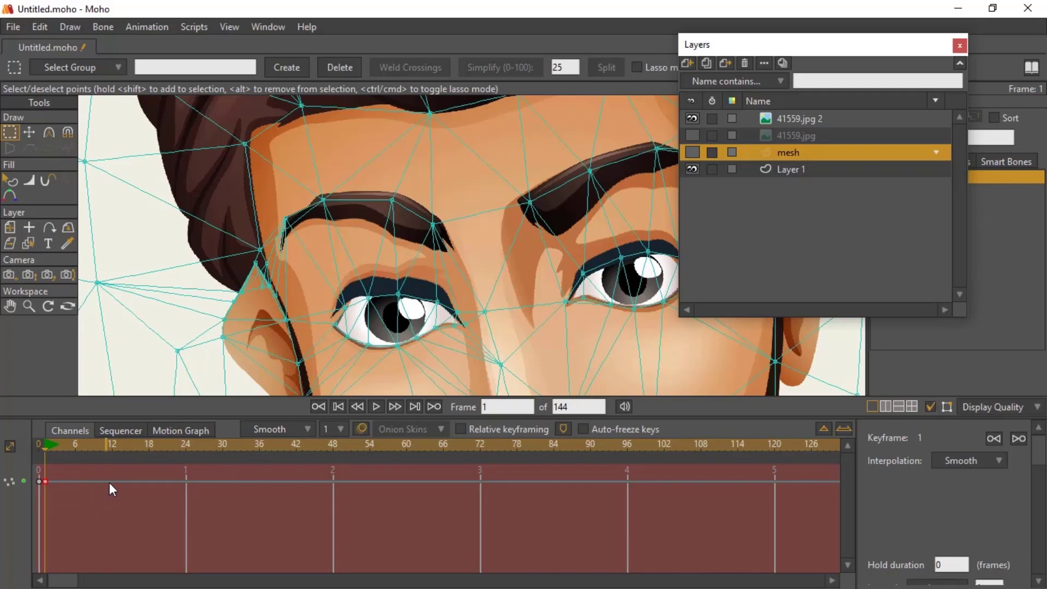
pyautogui.press('Delete')
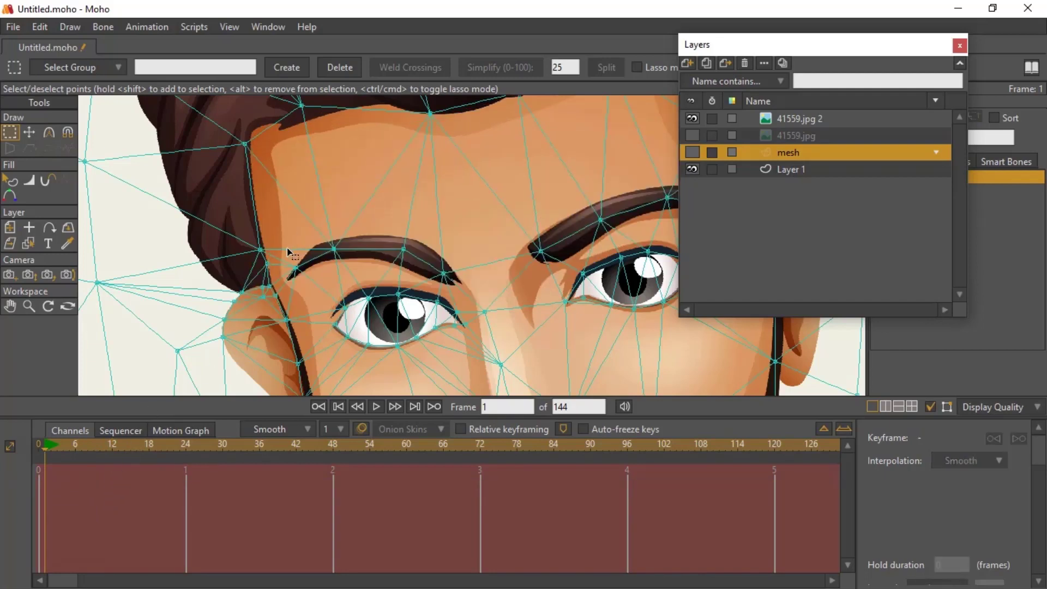
# At frame 1, select the points of both eyebrows and raise them slightly.
pyautogui.moveTo(315, 231)
pyautogui.mouseDown()
pyautogui.moveTo(173, 211)
pyautogui.moveTo(183, 260)
pyautogui.moveTo(260, 251)
pyautogui.moveTo(332, 265)
pyautogui.moveTo(646, 195)
pyautogui.moveTo(645, 183)
pyautogui.moveTo(421, 135)
pyautogui.moveTo(239, 169)
pyautogui.moveTo(203, 194)
pyautogui.mouseUp()
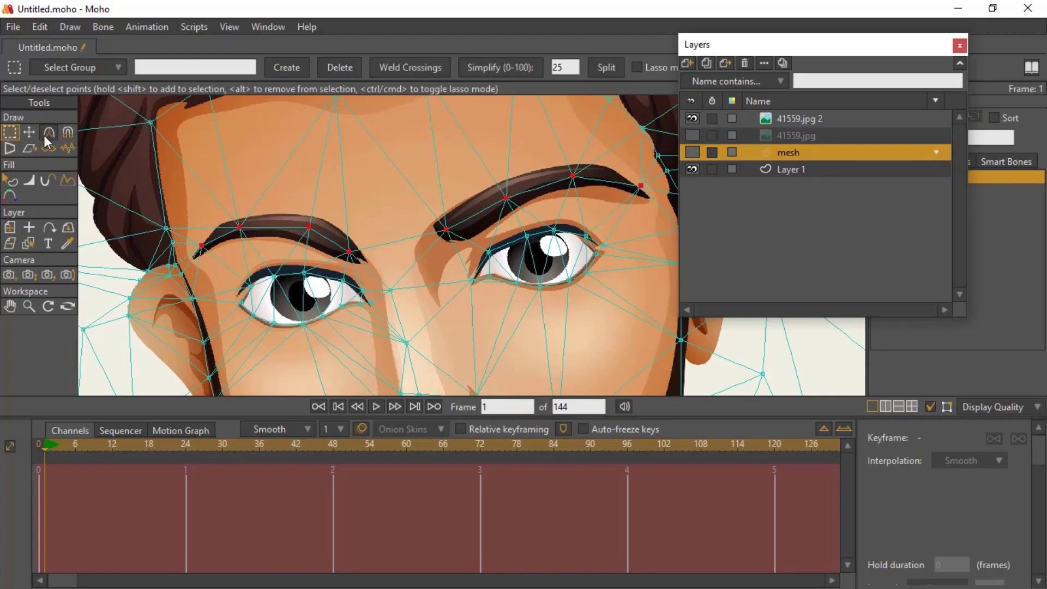
pyautogui.press('t')
pyautogui.moveTo(410, 242); pyautogui.dragTo(402, 217)
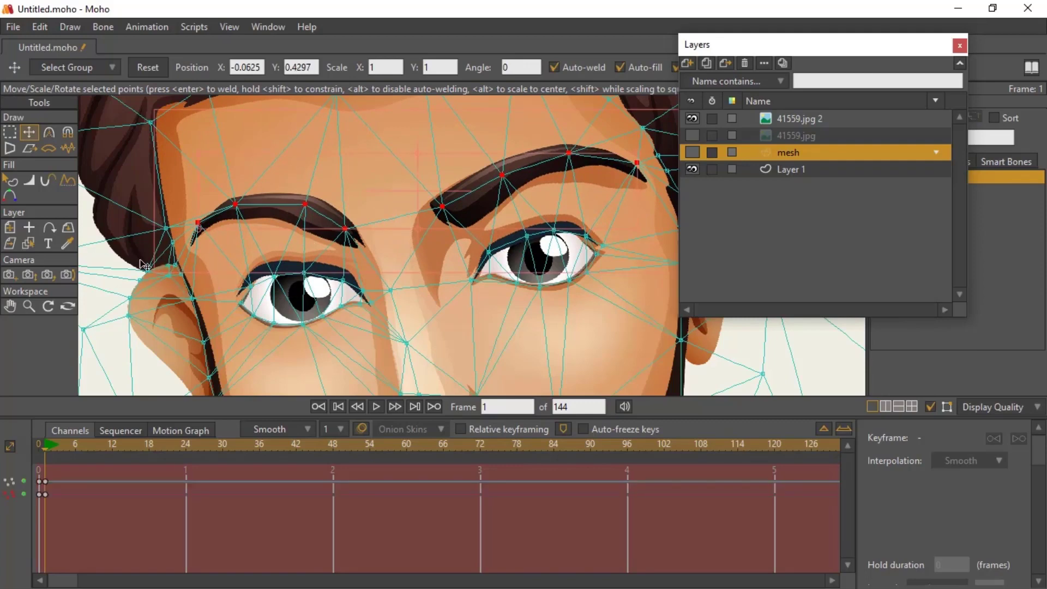
pyautogui.moveTo(358, 237); pyautogui.dragTo(356, 234)
pyautogui.scroll(-6, 363, 243)
pyautogui.scroll(4, 371, 254)
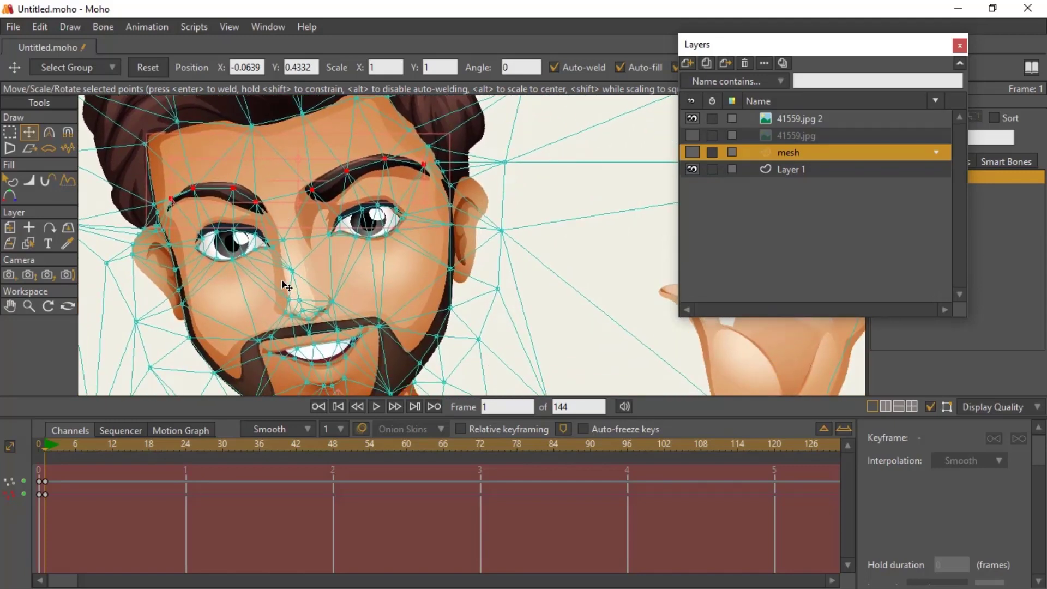
# Select all mesh points of the head at frame 1 and move them slightly up and toward the image's left side.
pyautogui.scroll(-5, 394, 285)
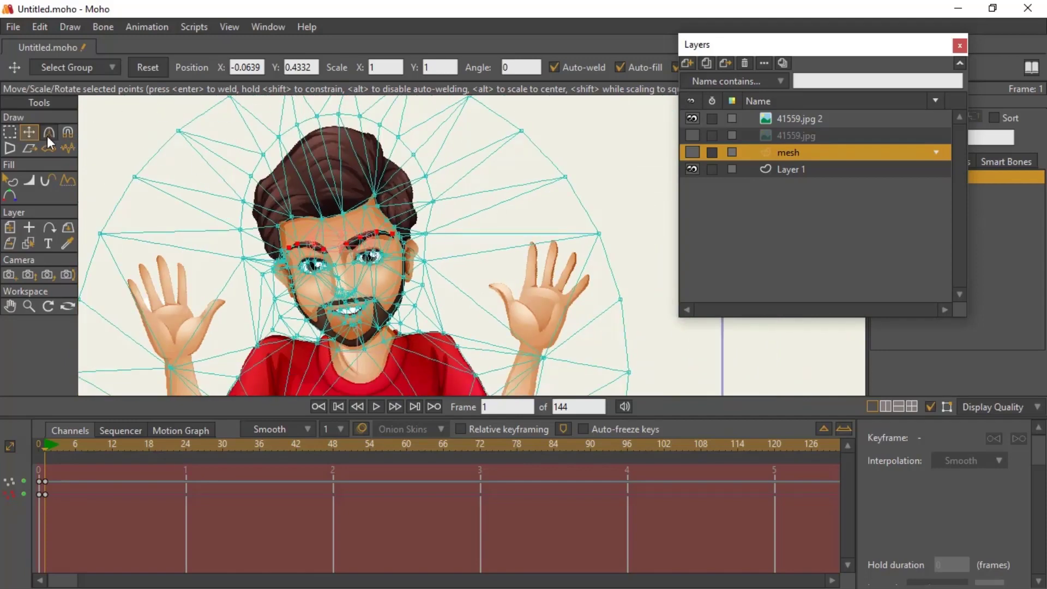
pyautogui.click(9, 132)
pyautogui.moveTo(243, 114)
pyautogui.mouseDown()
pyautogui.moveTo(210, 135)
pyautogui.moveTo(207, 224)
pyautogui.moveTo(240, 308)
pyautogui.moveTo(361, 355)
pyautogui.moveTo(421, 326)
pyautogui.moveTo(444, 284)
pyautogui.moveTo(455, 214)
pyautogui.moveTo(440, 145)
pyautogui.moveTo(353, 93)
pyautogui.moveTo(247, 99)
pyautogui.moveTo(225, 113)
pyautogui.moveTo(243, 148)
pyautogui.mouseUp()
pyautogui.scroll(-5, 343, 143)
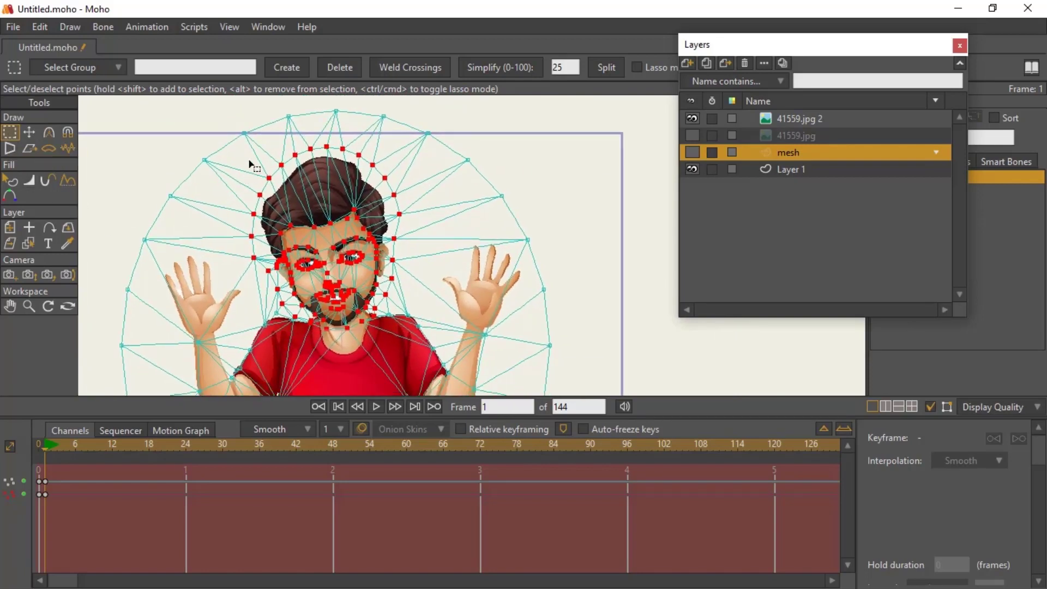
pyautogui.click(29, 132)
pyautogui.moveTo(338, 206)
pyautogui.mouseDown()
pyautogui.moveTo(357, 203)
pyautogui.moveTo(335, 201)
pyautogui.mouseUp()
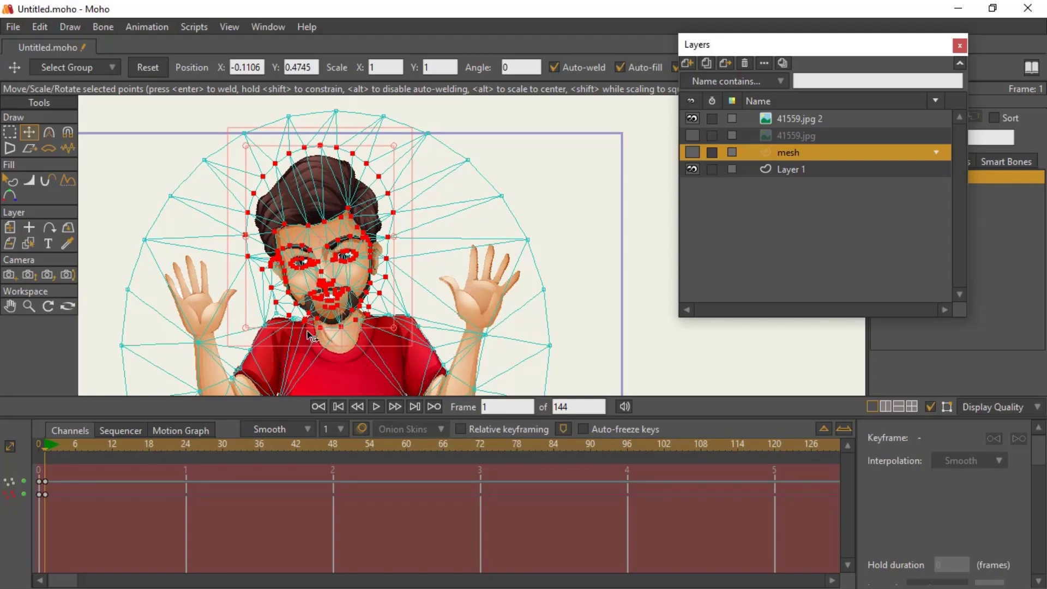
# Return to frame 0 and add points along the thumb-side edge of the palm on the image's left side.
pyautogui.click(39, 449)
pyautogui.scroll(5, 273, 310)
pyautogui.moveTo(253, 371); pyautogui.dragTo(273, 286)
pyautogui.moveTo(217, 203); pyautogui.dragTo(357, 256)
pyautogui.click(48, 133)
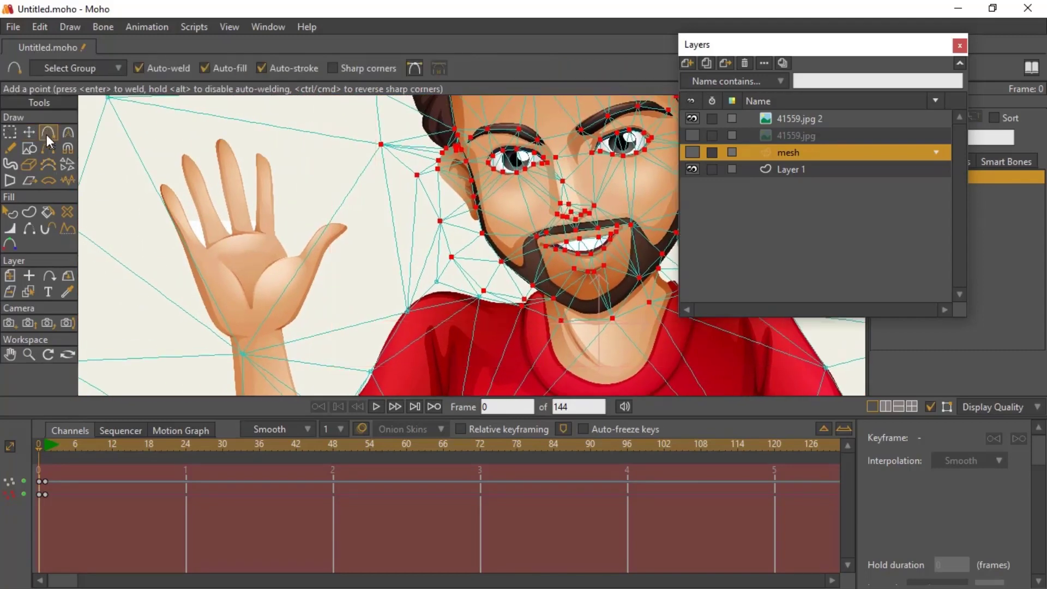
pyautogui.click(278, 326)
pyautogui.click(287, 321)
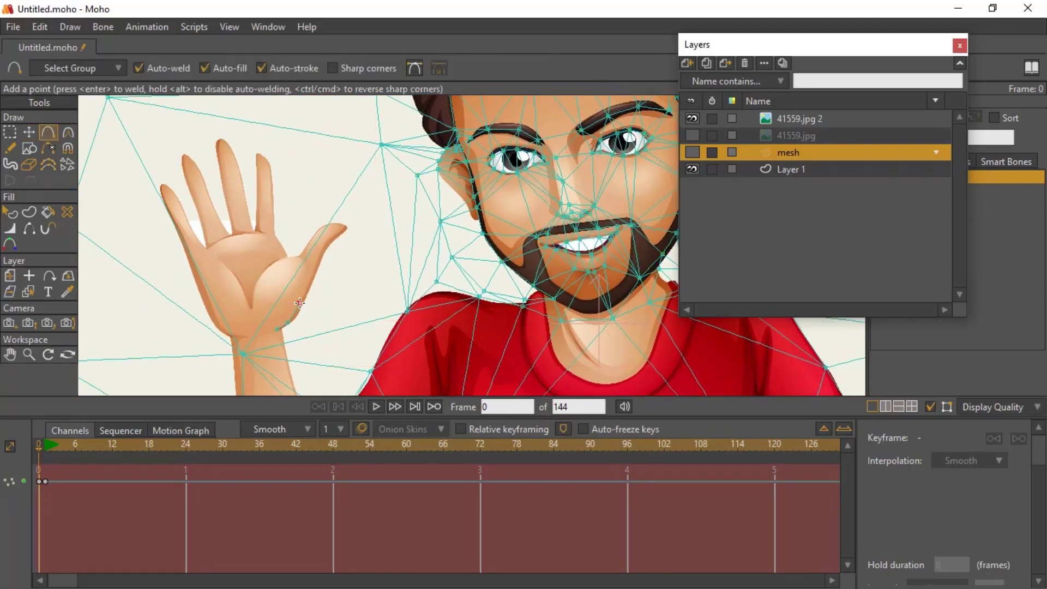
pyautogui.scroll(2, 302, 304)
pyautogui.click(301, 307)
pyautogui.click(316, 275)
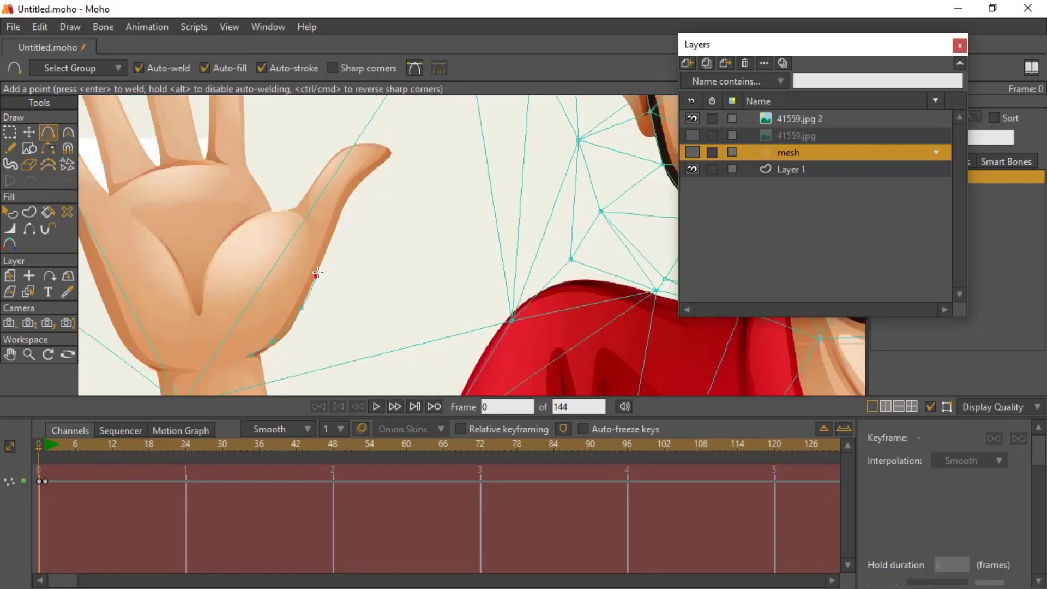
# Continue tracing the hand outline around the thumb tip and down to the web beside the index finger.
pyautogui.click(361, 184)
pyautogui.click(394, 155)
pyautogui.click(382, 146)
pyautogui.click(312, 182)
pyautogui.click(285, 208)
pyautogui.click(264, 193)
# Trace points up, around the tip and down the other side of the index finger.
pyautogui.moveTo(244, 132); pyautogui.dragTo(268, 257)
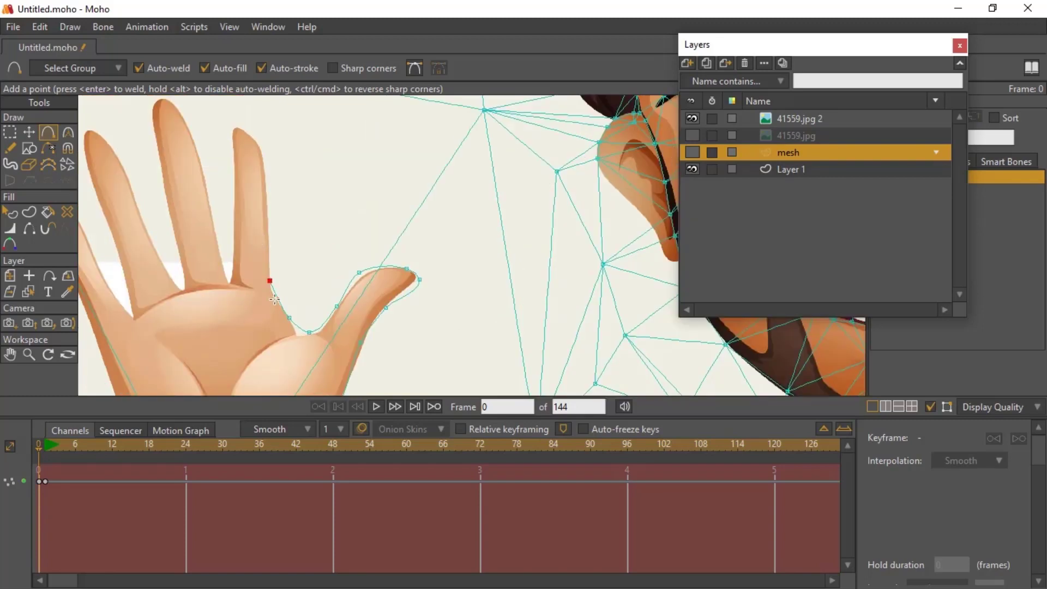
pyautogui.click(268, 212)
pyautogui.click(264, 154)
pyautogui.click(250, 131)
pyautogui.click(238, 128)
pyautogui.click(238, 185)
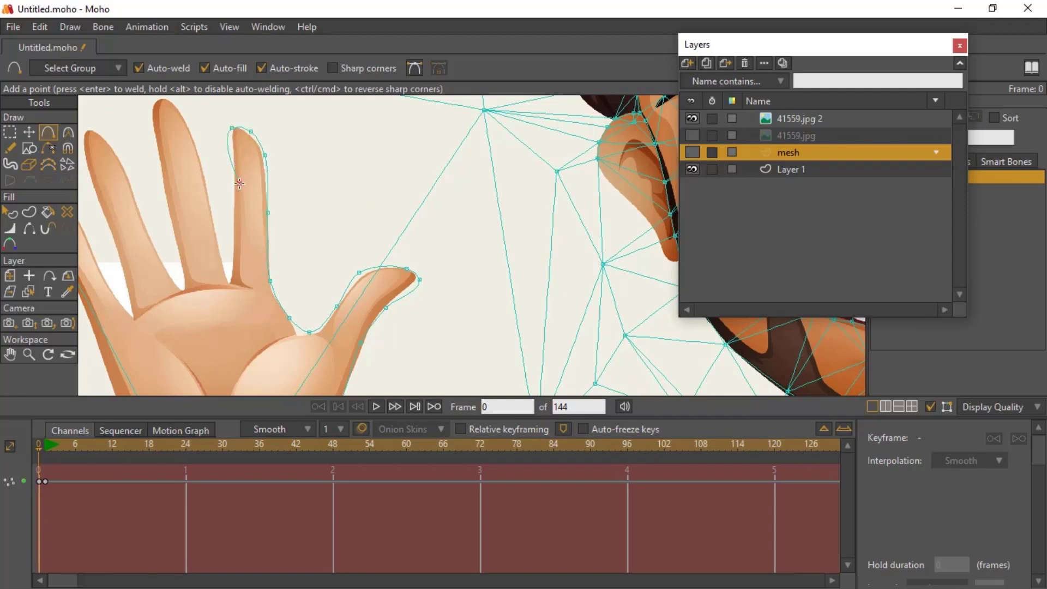
pyautogui.click(236, 267)
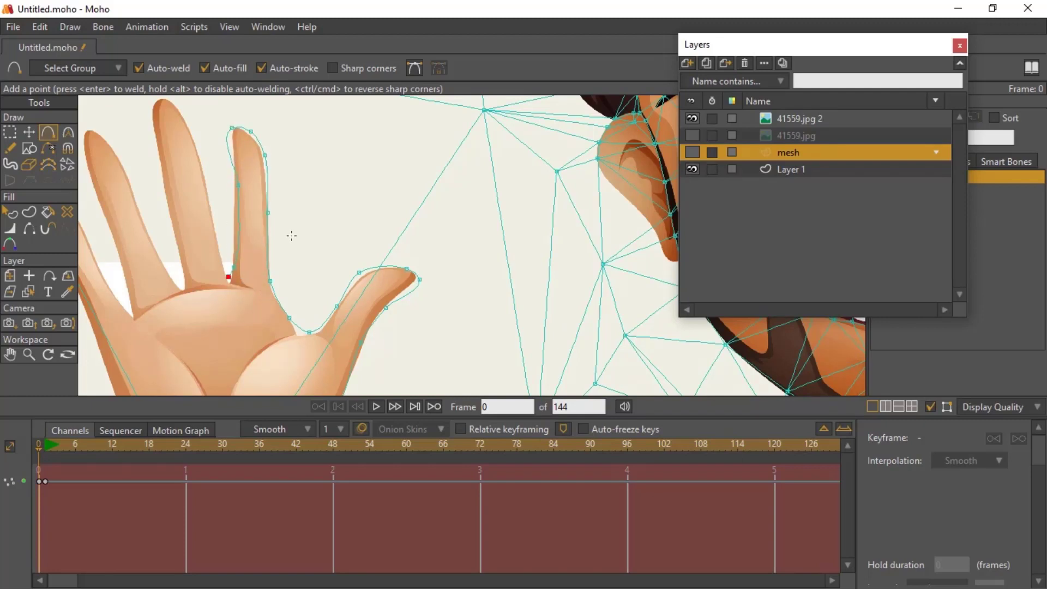
# Draw an oval around each hand and shift the one on the image's right side slightly up and left.
pyautogui.scroll(-3, 292, 236)
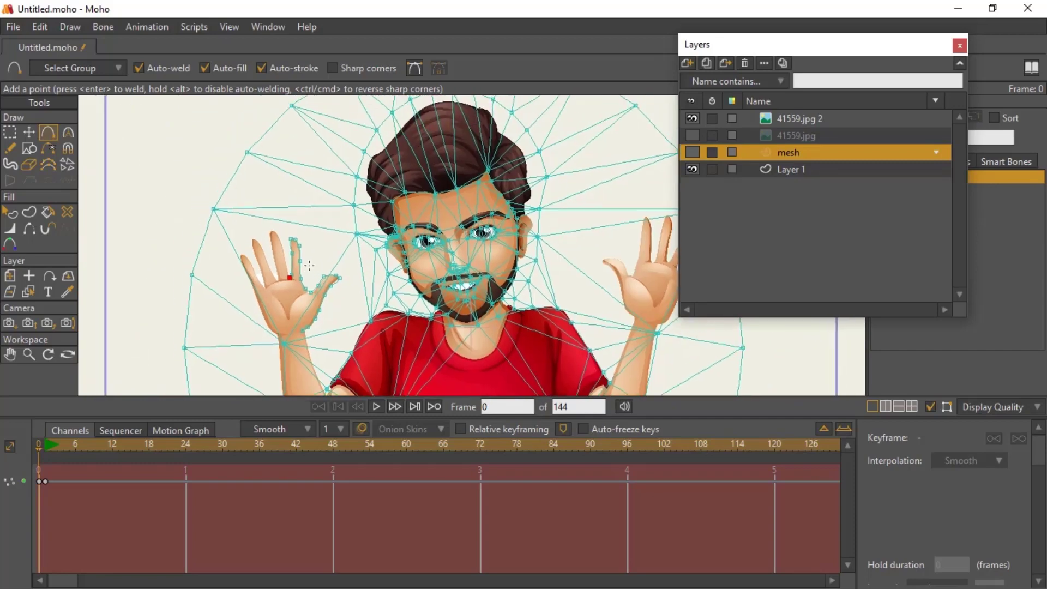
pyautogui.click(28, 148)
pyautogui.moveTo(229, 227); pyautogui.dragTo(351, 347)
pyautogui.moveTo(409, 331); pyautogui.dragTo(285, 354)
pyautogui.moveTo(480, 234); pyautogui.dragTo(587, 364)
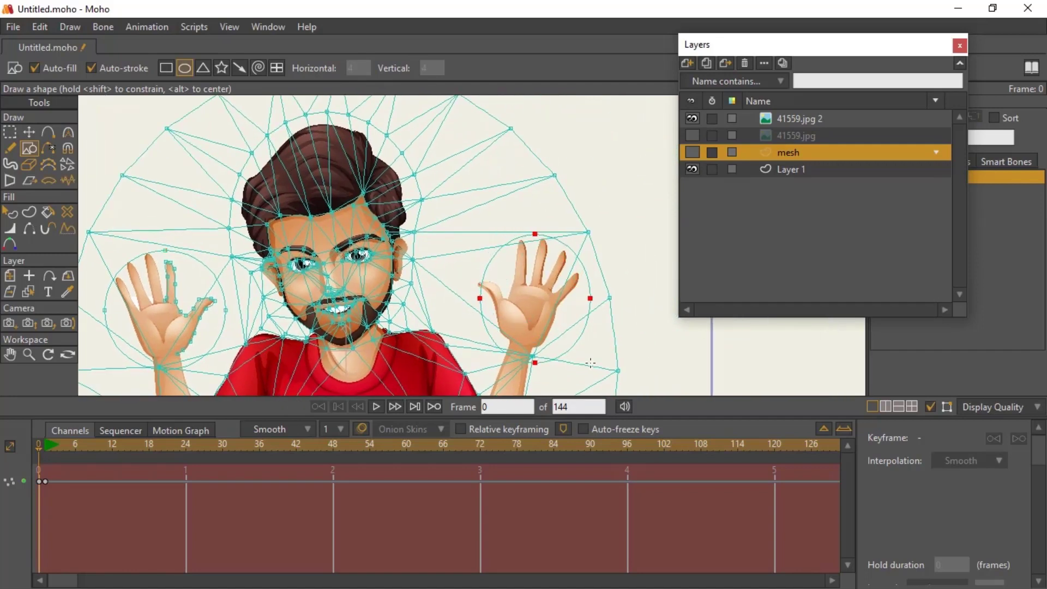
pyautogui.click(29, 133)
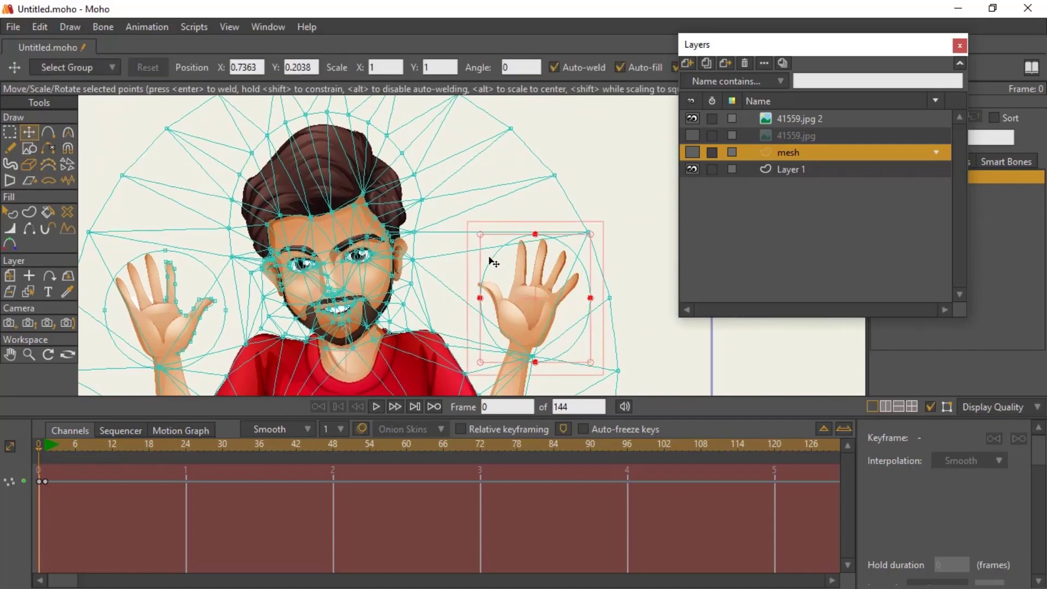
pyautogui.moveTo(489, 264); pyautogui.dragTo(484, 260)
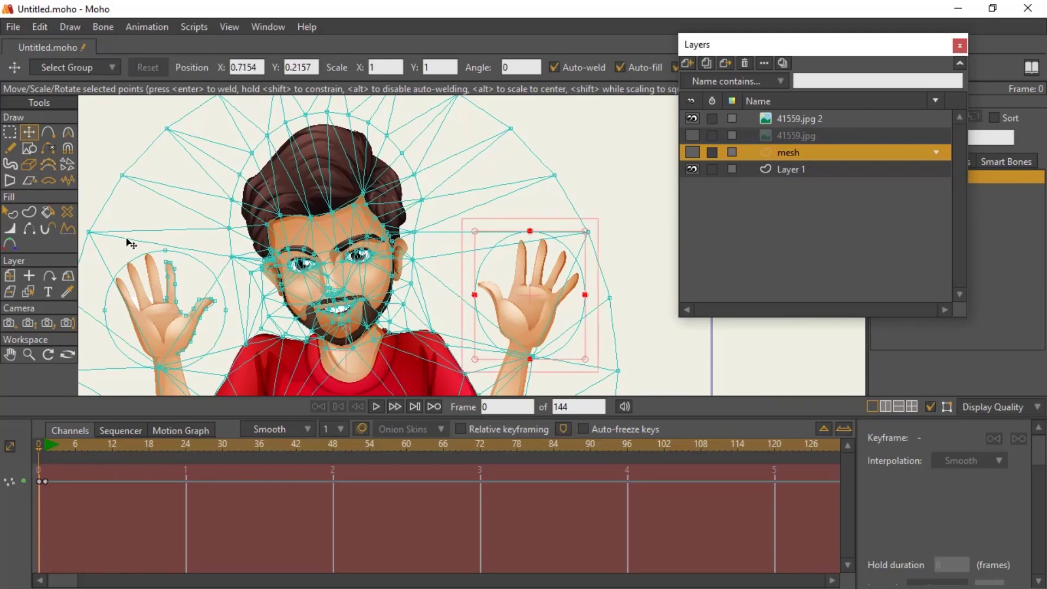
# Run the Split Curve script on the oval around the hand on the image's right side with a point count of 6.
pyautogui.click(146, 27)
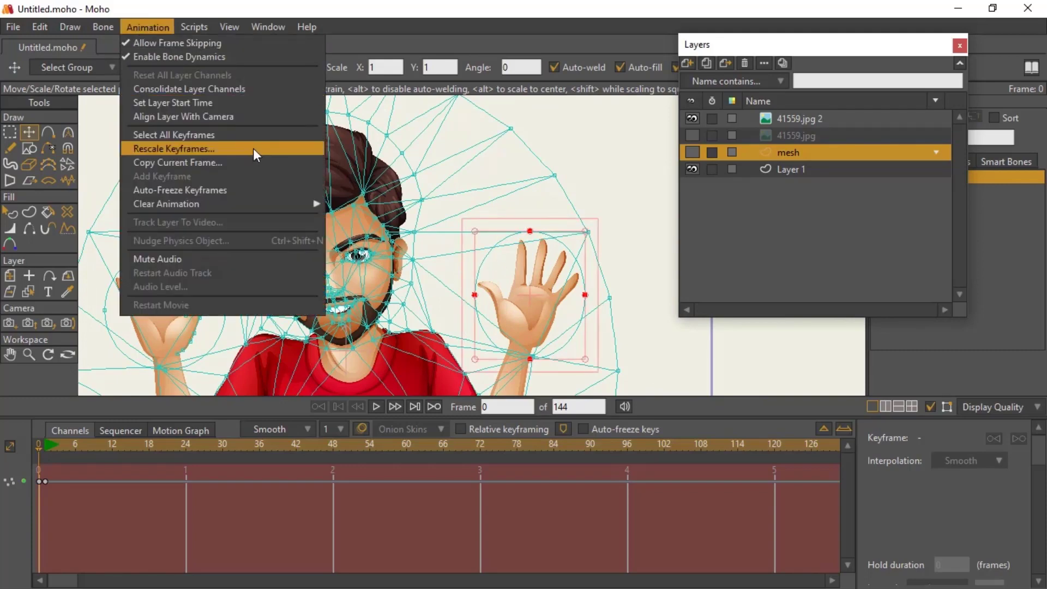
pyautogui.moveTo(194, 27)
pyautogui.moveTo(213, 70)
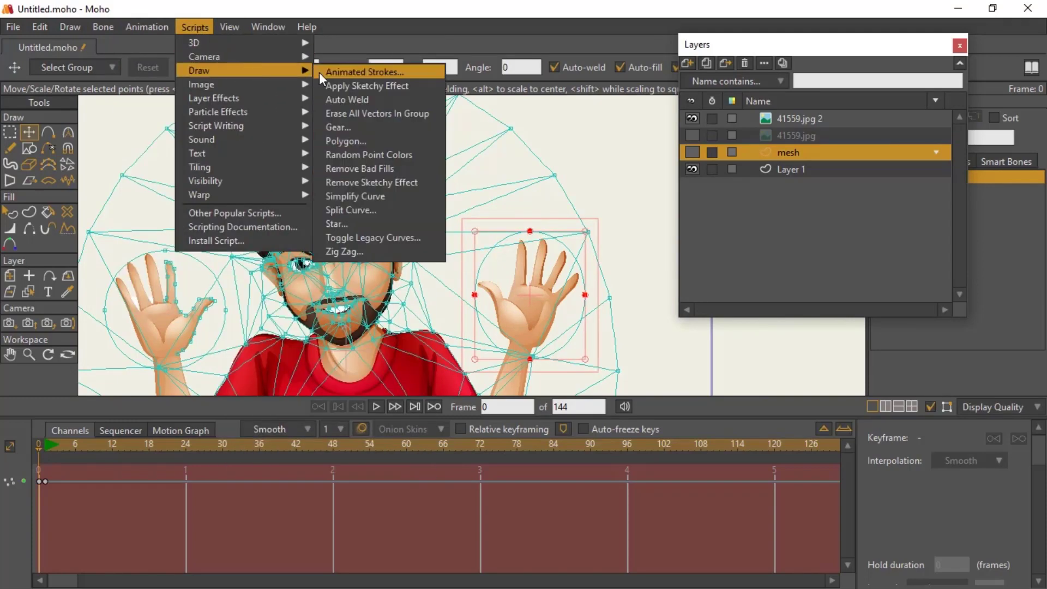
pyautogui.click(385, 209)
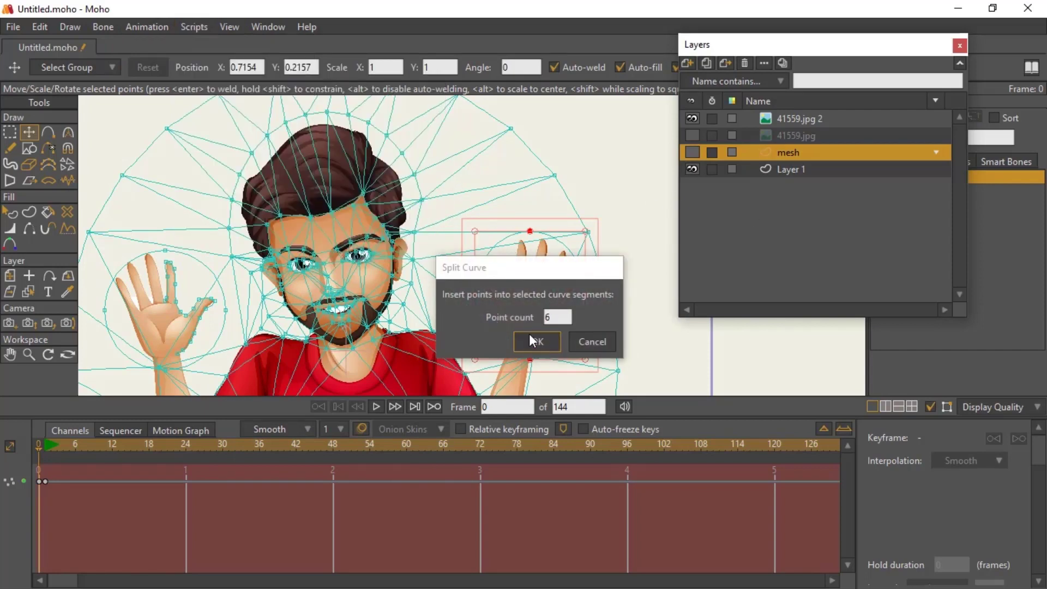
pyautogui.click(548, 343)
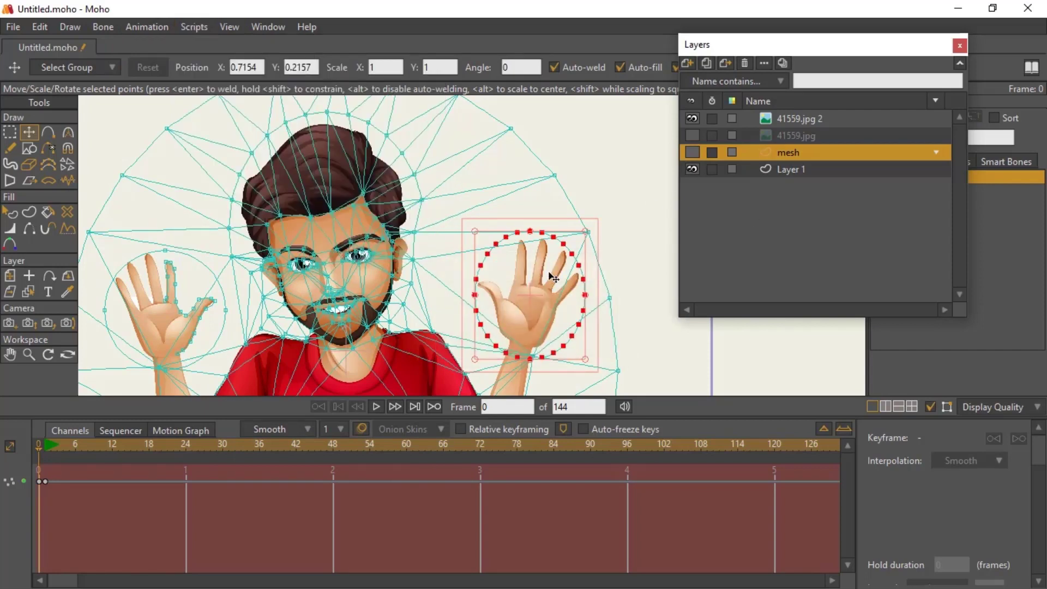
# Select the oval around the hand on the image's left side and split its curve with the same script.
pyautogui.doubleClick(113, 296)
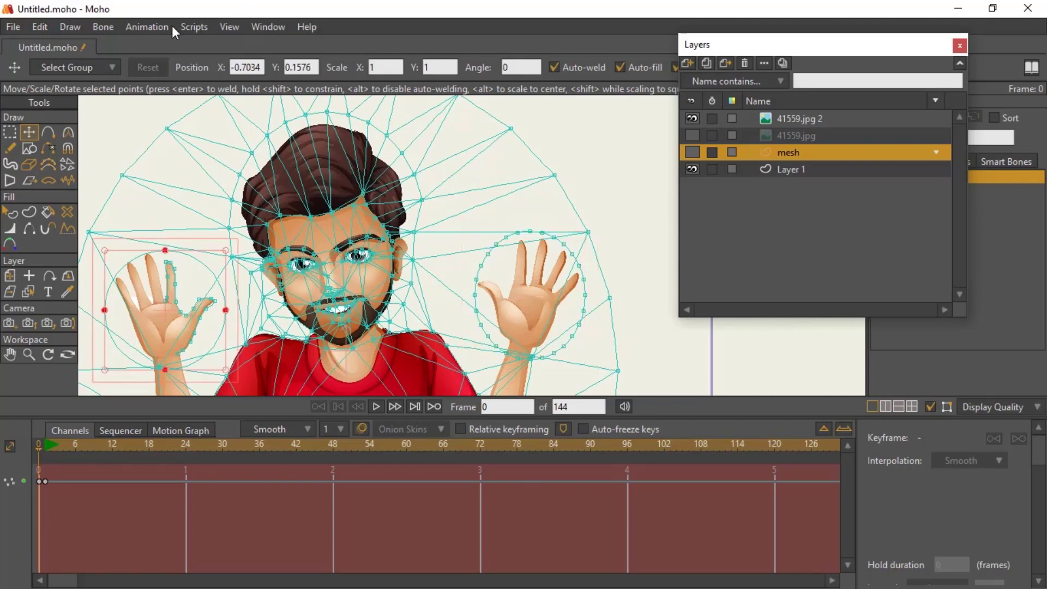
pyautogui.click(192, 27)
pyautogui.moveTo(221, 70)
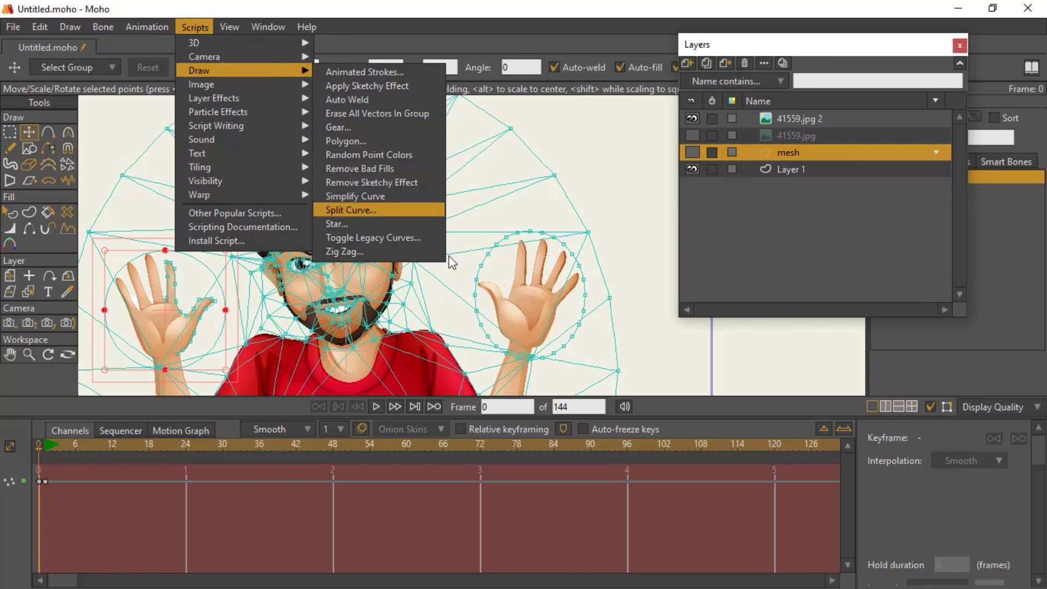
pyautogui.click(362, 210)
pyautogui.click(538, 342)
# Add curve points down the inner edge of the shirt's neckline on the image's left side of the neck.
pyautogui.scroll(-3, 254, 229)
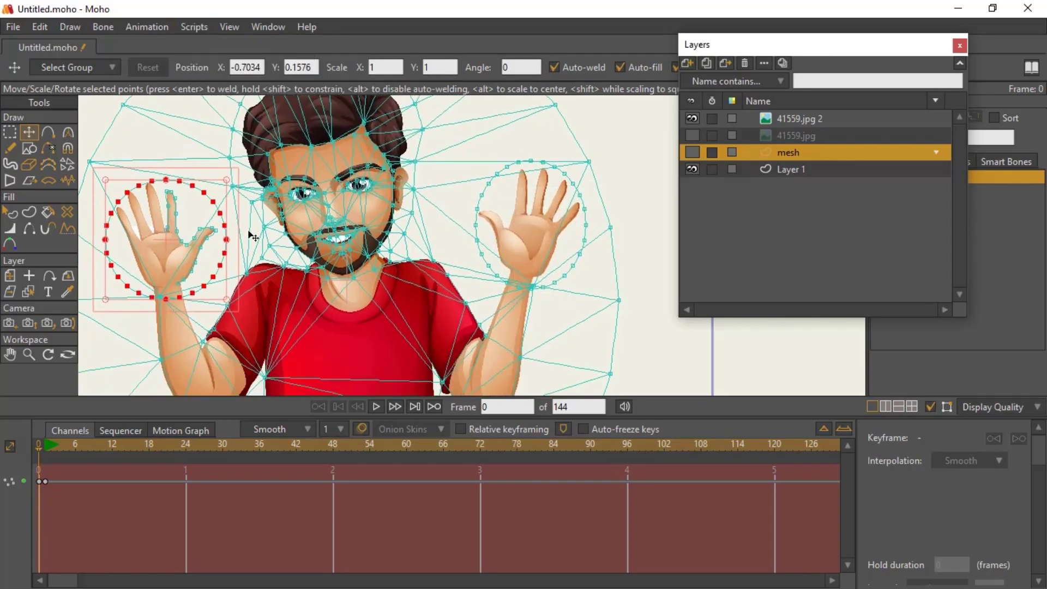
pyautogui.scroll(5, 360, 284)
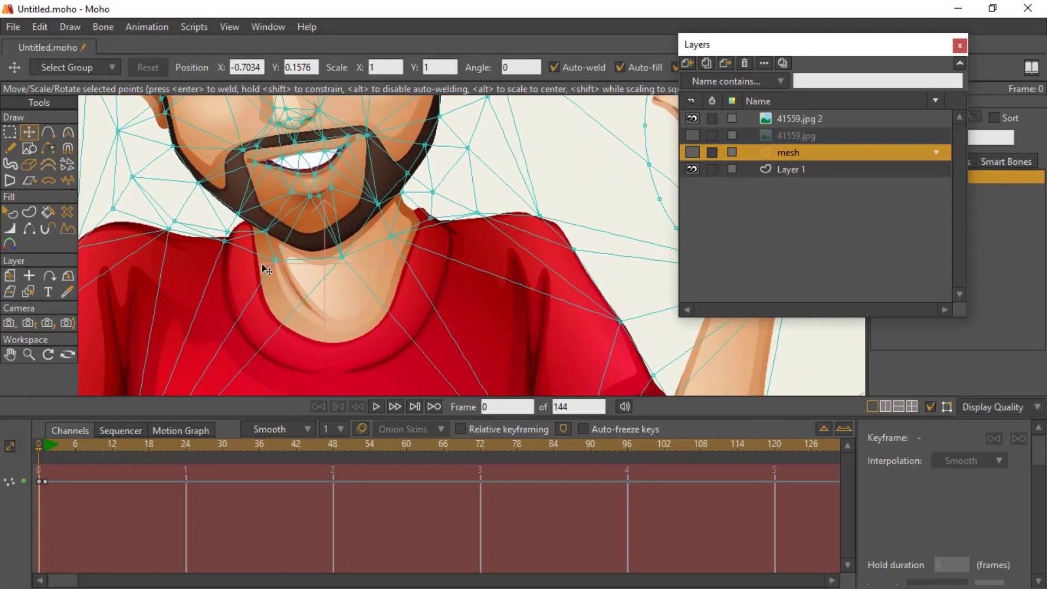
pyautogui.click(48, 131)
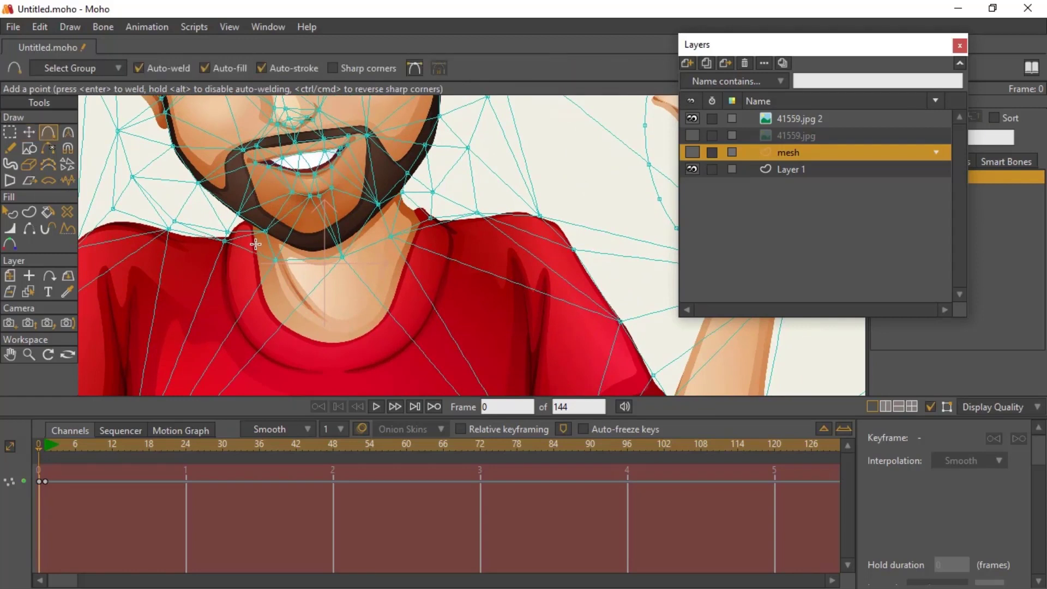
pyautogui.moveTo(255, 251); pyautogui.dragTo(252, 275)
pyautogui.scroll(4, 261, 252)
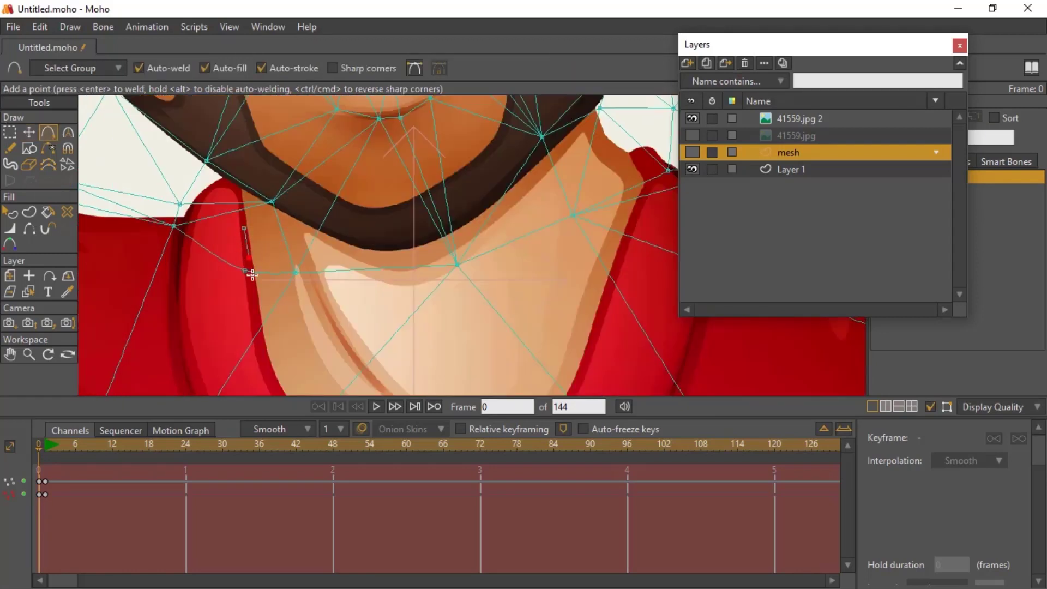
pyautogui.click(257, 306)
pyautogui.click(281, 373)
pyautogui.moveTo(286, 333); pyautogui.dragTo(254, 171)
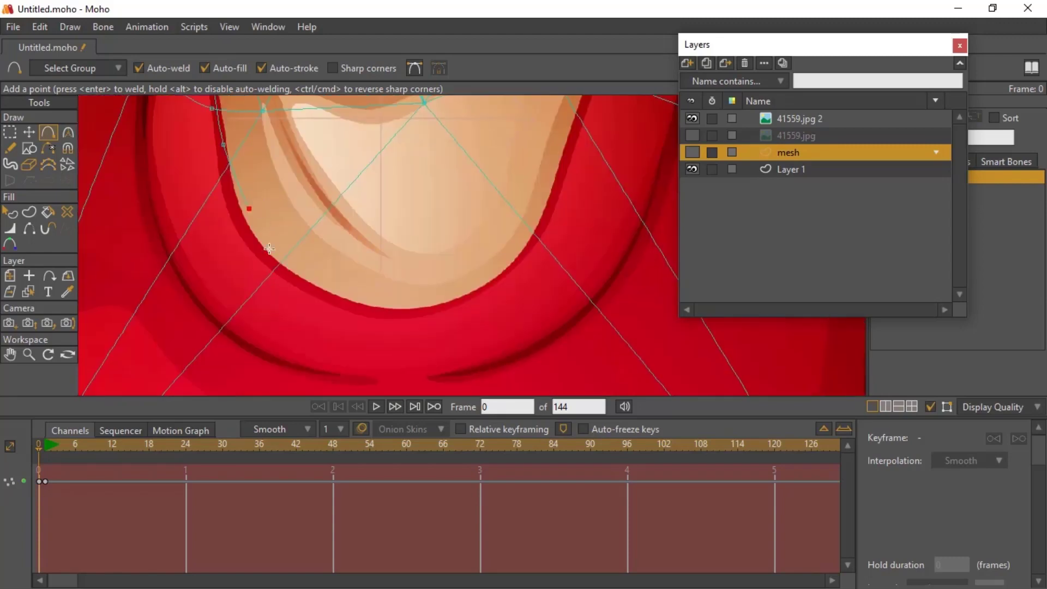
# Continue the inner neckline curve around the base of the neck and up the image's right side.
pyautogui.click(280, 267)
pyautogui.click(392, 295)
pyautogui.click(486, 284)
pyautogui.click(535, 234)
pyautogui.click(558, 181)
pyautogui.moveTo(559, 188); pyautogui.dragTo(517, 329)
pyautogui.click(538, 249)
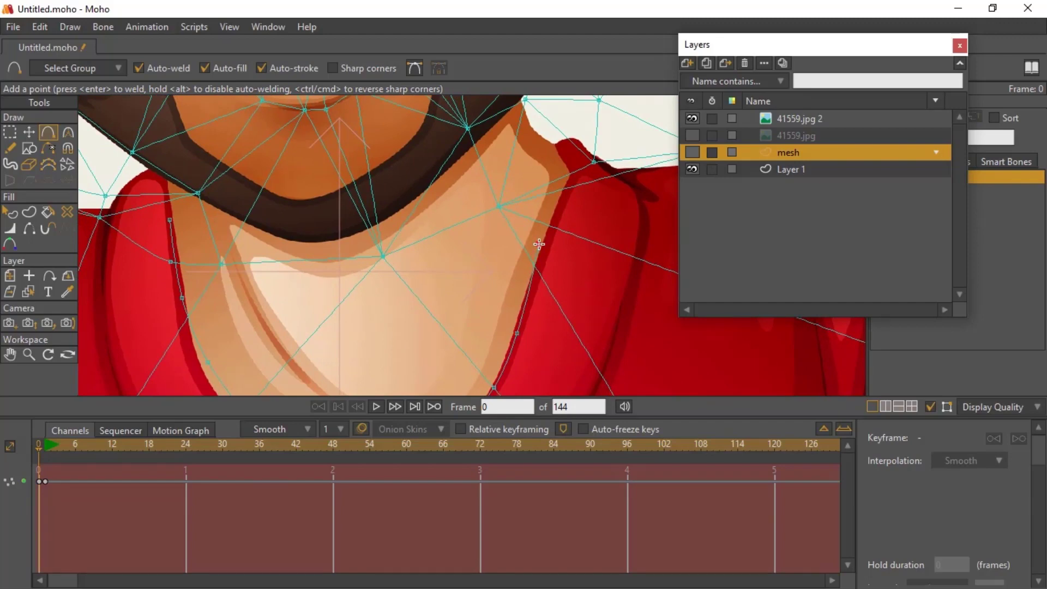
pyautogui.click(556, 202)
pyautogui.scroll(-2, 518, 227)
# Add a curved row of points across the neck below the chin, ending near the jaw on the image's right side.
pyautogui.moveTo(480, 213); pyautogui.dragTo(469, 284)
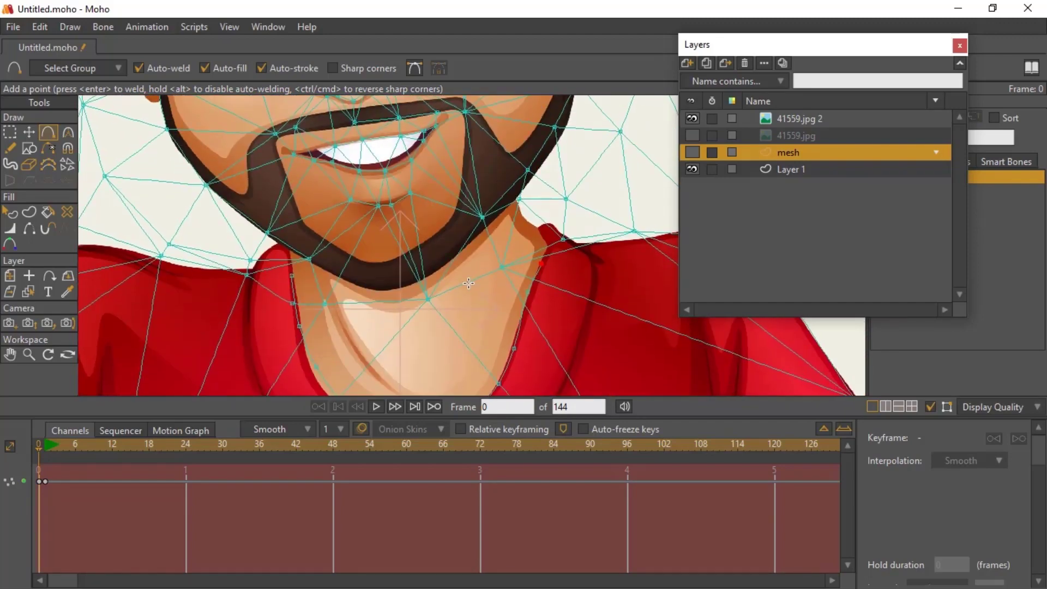
pyautogui.click(305, 286)
pyautogui.click(418, 341)
pyautogui.click(469, 312)
pyautogui.click(503, 265)
pyautogui.moveTo(443, 295); pyautogui.dragTo(447, 214)
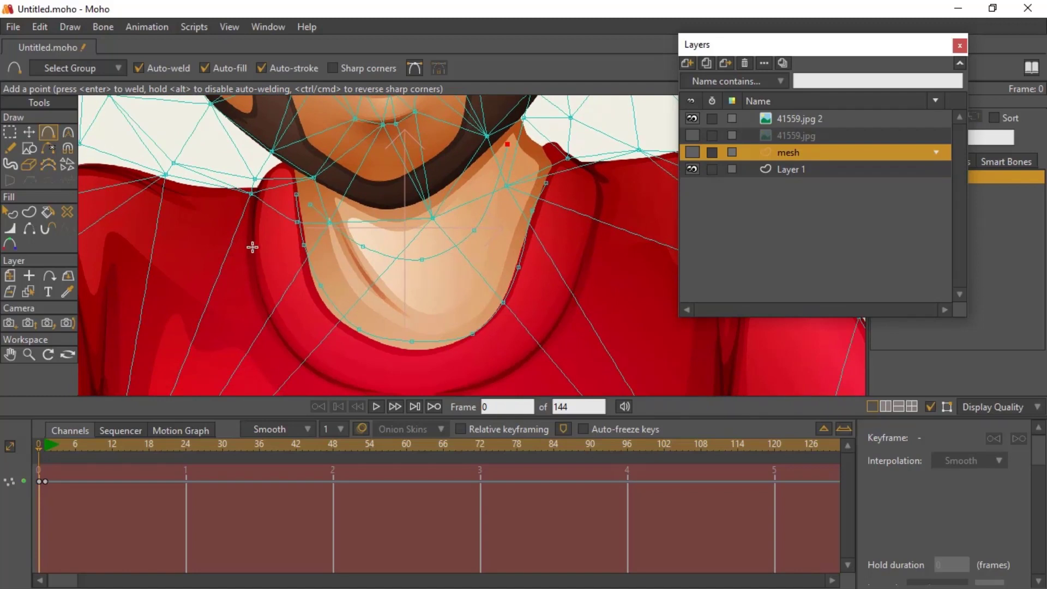
# Trace the collar's outer edge with points down the image's left side and along its lowest part.
pyautogui.moveTo(252, 231); pyautogui.dragTo(256, 300)
pyautogui.click(286, 347)
pyautogui.click(347, 382)
pyautogui.moveTo(347, 383); pyautogui.dragTo(313, 294)
pyautogui.click(400, 309)
pyautogui.click(457, 288)
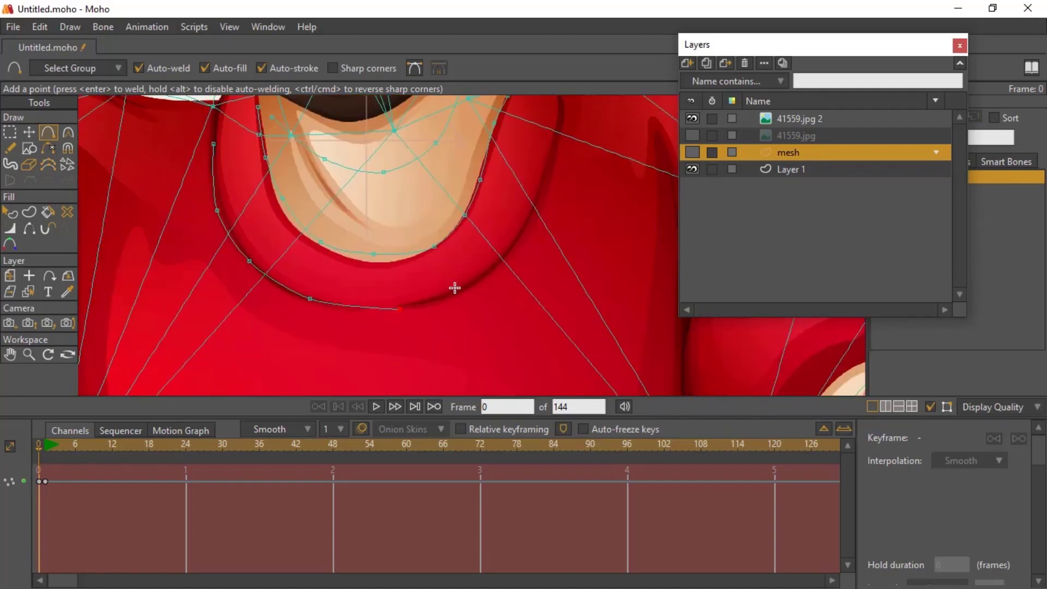
# Finish the collar's outer-edge curve up to the shoulder on the image's right side.
pyautogui.moveTo(501, 269); pyautogui.dragTo(514, 248)
pyautogui.click(546, 168)
pyautogui.moveTo(547, 169); pyautogui.dragTo(521, 295)
pyautogui.click(538, 221)
pyautogui.scroll(-4, 439, 187)
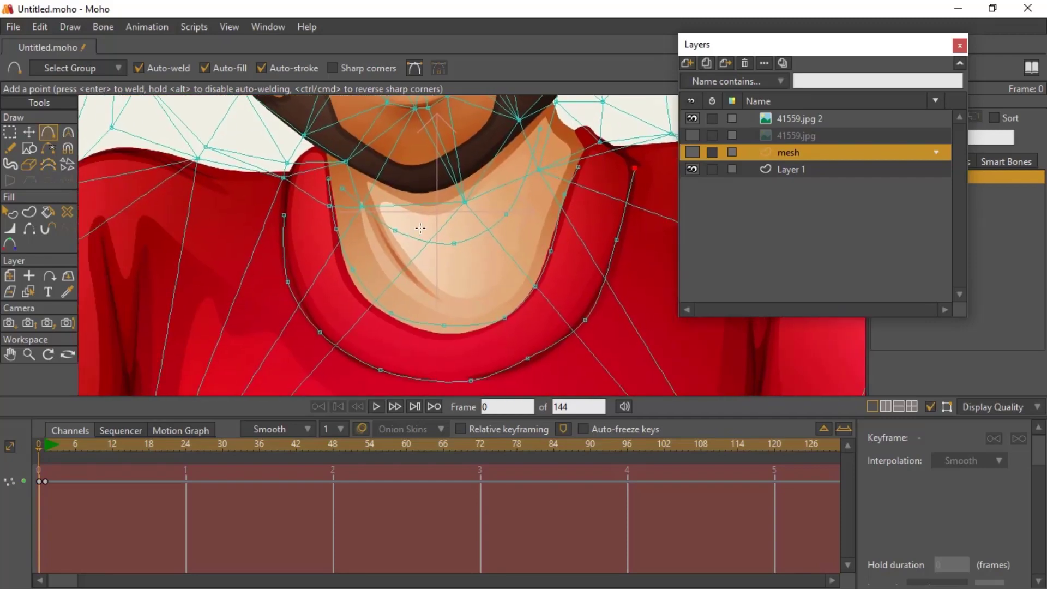
# Triangulate the 2D mesh to connect the new hand, neck and collar points.
pyautogui.scroll(-2, 440, 187)
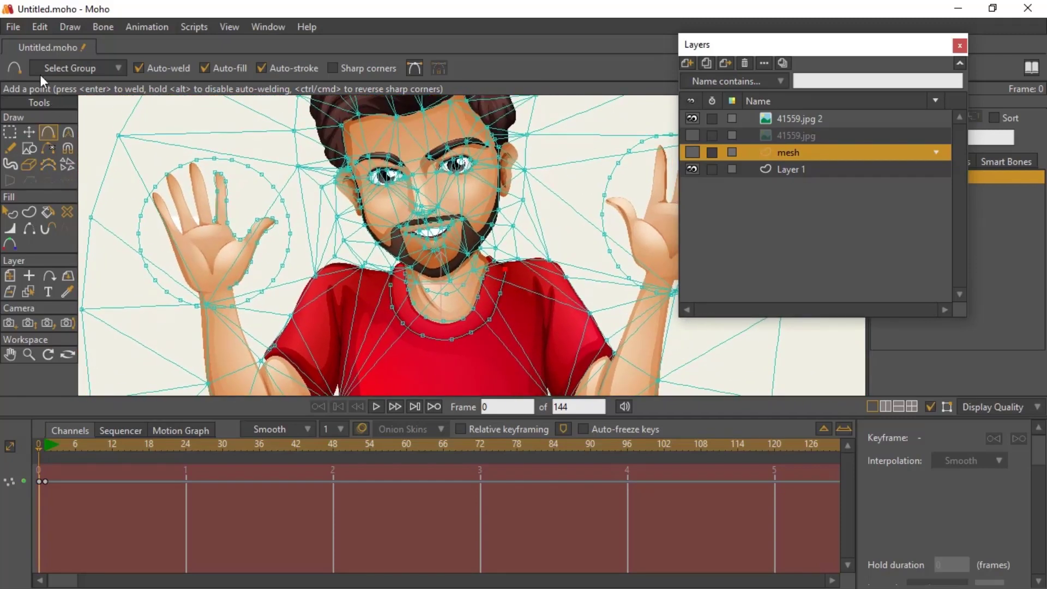
pyautogui.click(33, 29)
pyautogui.moveTo(71, 27)
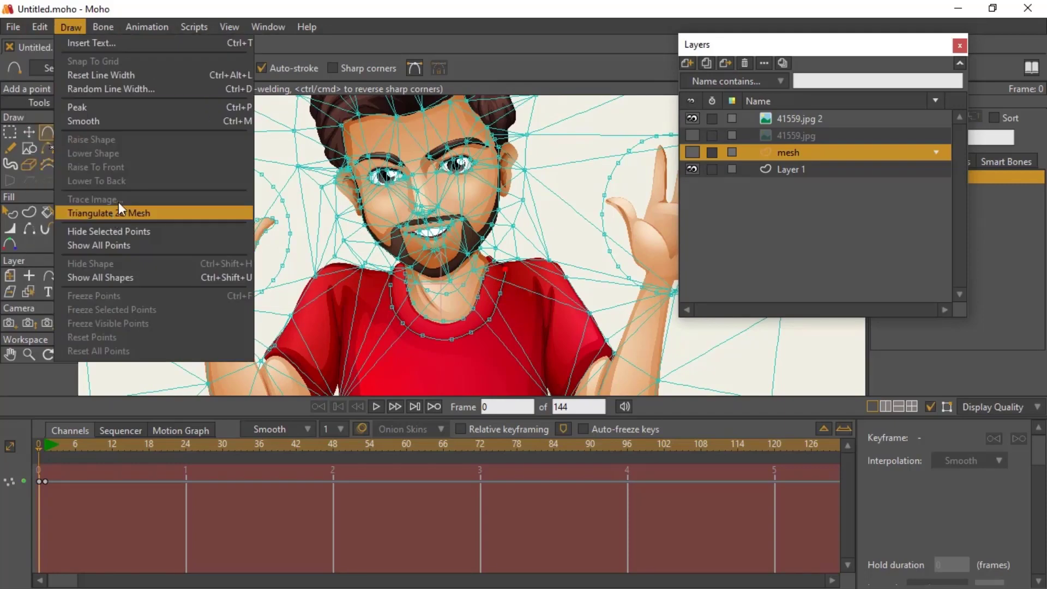
pyautogui.click(219, 215)
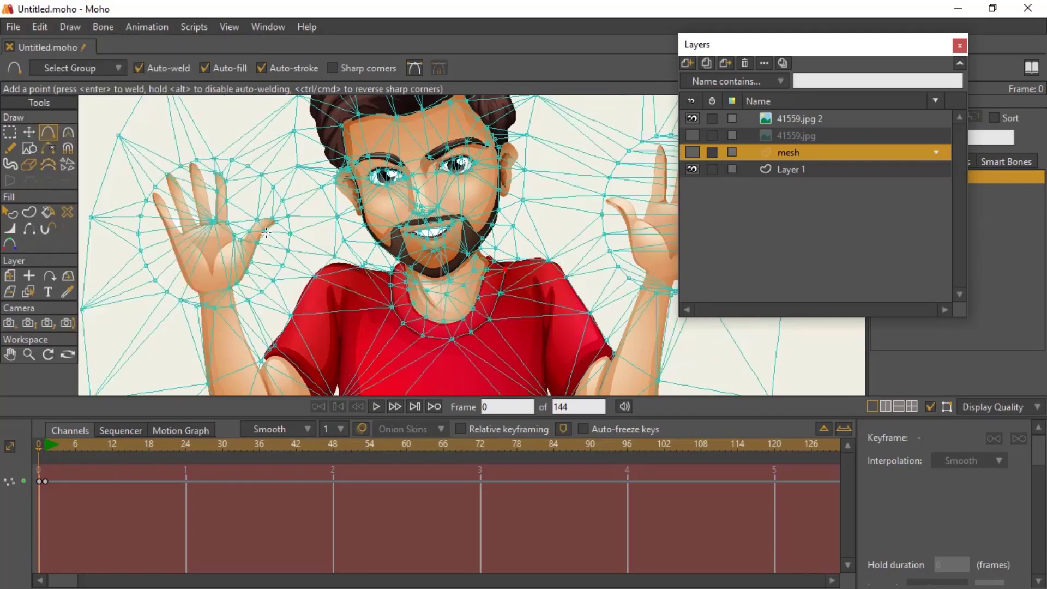
pyautogui.scroll(-2, 266, 233)
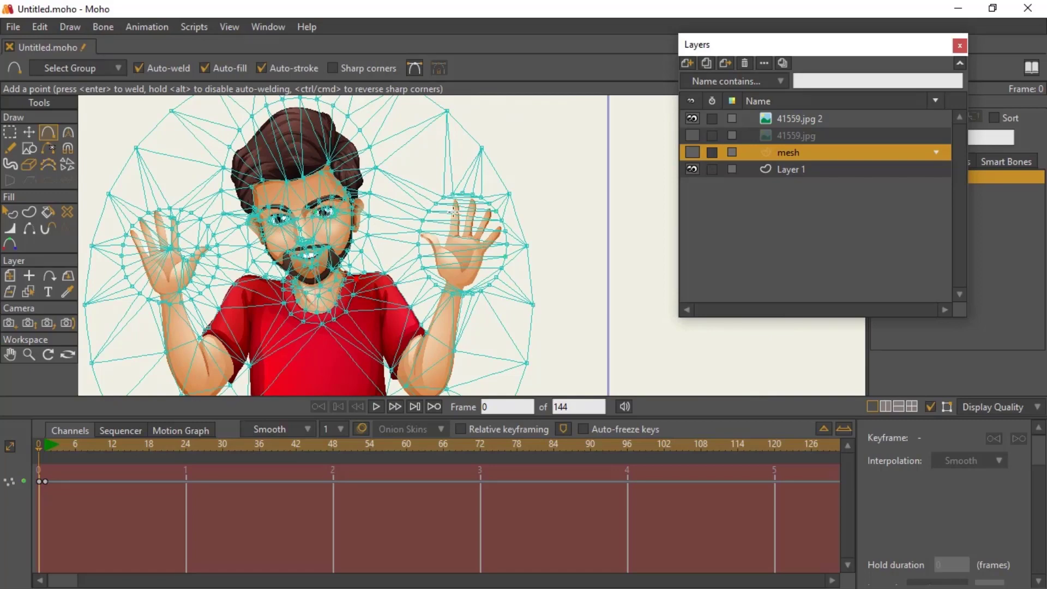
pyautogui.click(9, 135)
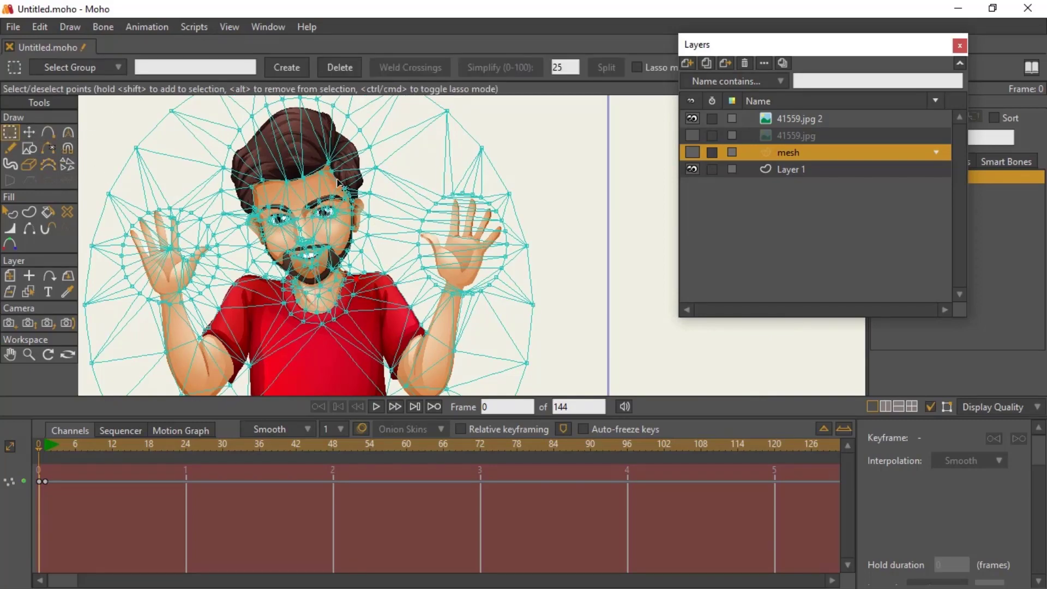
pyautogui.moveTo(337, 181); pyautogui.dragTo(345, 222)
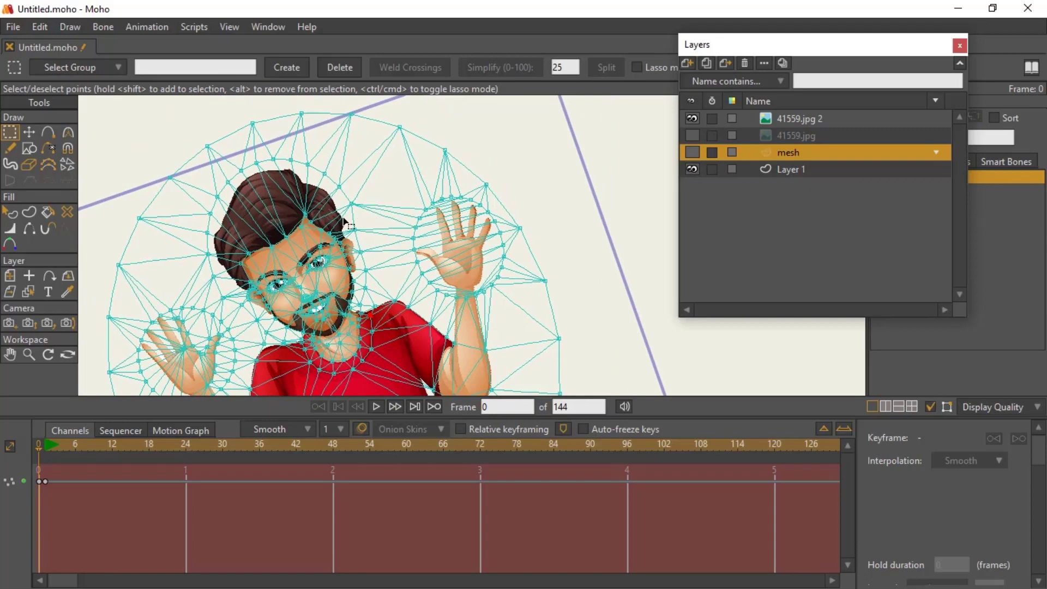
pyautogui.click(67, 355)
pyautogui.click(61, 67)
pyautogui.scroll(3, 409, 244)
pyautogui.moveTo(411, 244); pyautogui.dragTo(217, 344)
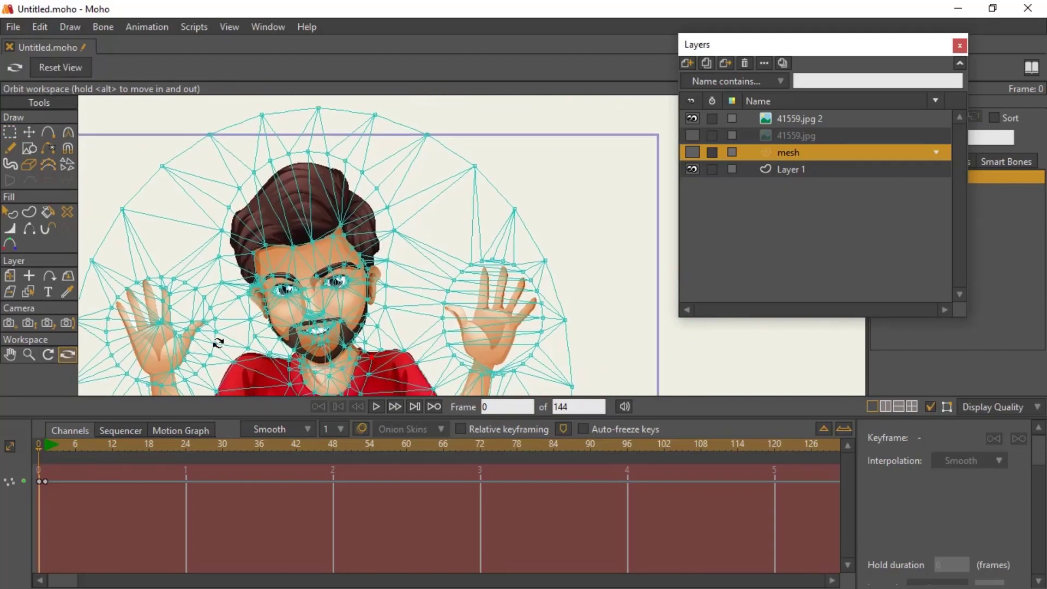
pyautogui.scroll(2, 300, 331)
pyautogui.scroll(-2, 374, 266)
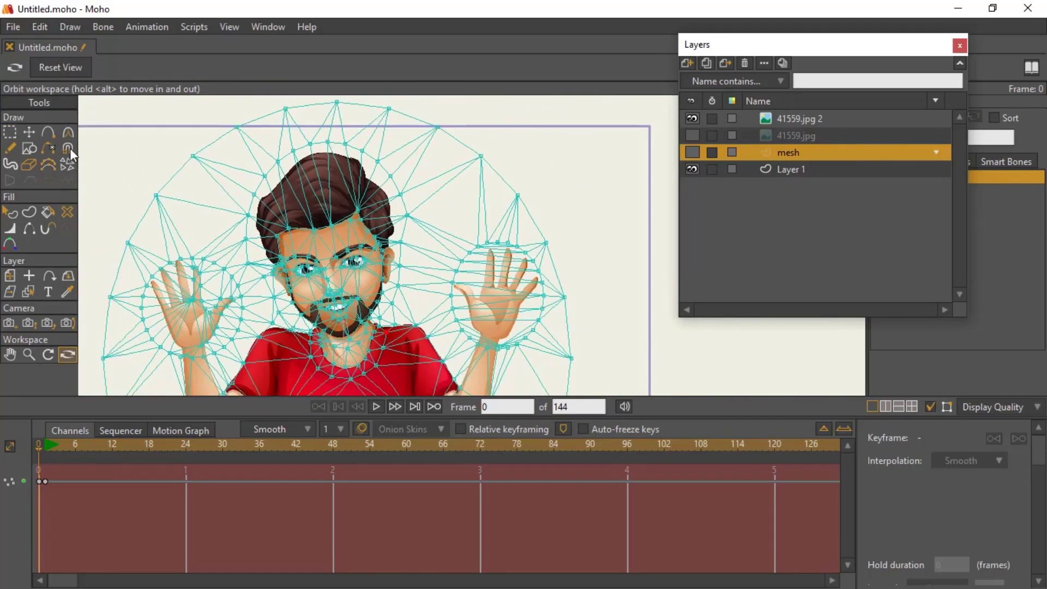
# Select the head's mesh points, shift them slightly up and left at frame 1, then return to frame 0 and deselect them.
pyautogui.click(9, 134)
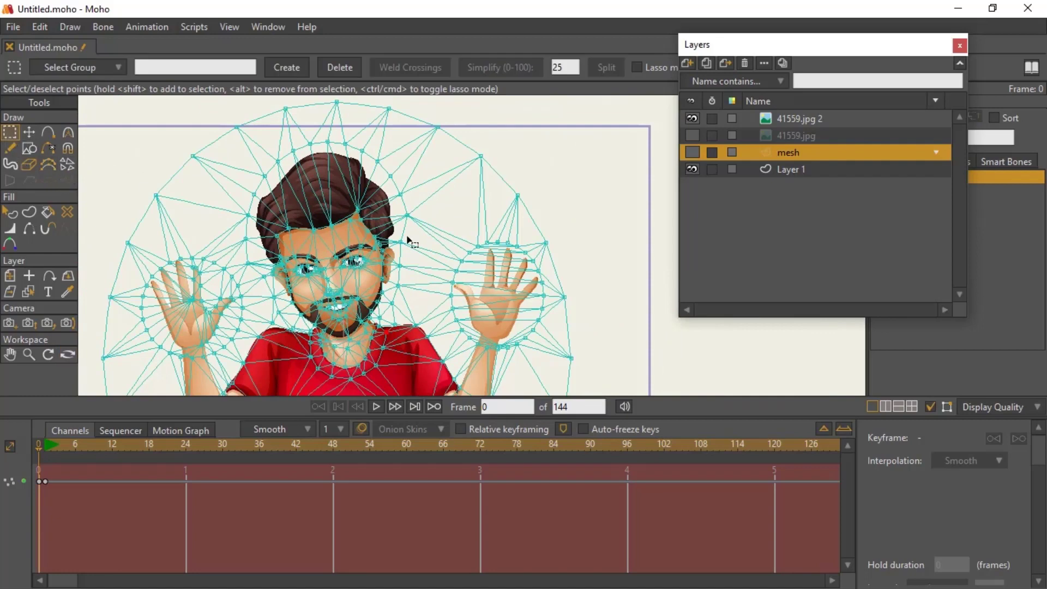
pyautogui.moveTo(301, 132)
pyautogui.mouseDown()
pyautogui.moveTo(274, 140)
pyautogui.moveTo(236, 199)
pyautogui.moveTo(234, 240)
pyautogui.moveTo(271, 327)
pyautogui.moveTo(288, 341)
pyautogui.moveTo(339, 347)
pyautogui.moveTo(397, 309)
pyautogui.moveTo(411, 281)
pyautogui.moveTo(411, 169)
pyautogui.moveTo(333, 128)
pyautogui.moveTo(285, 143)
pyautogui.mouseUp()
pyautogui.click(28, 132)
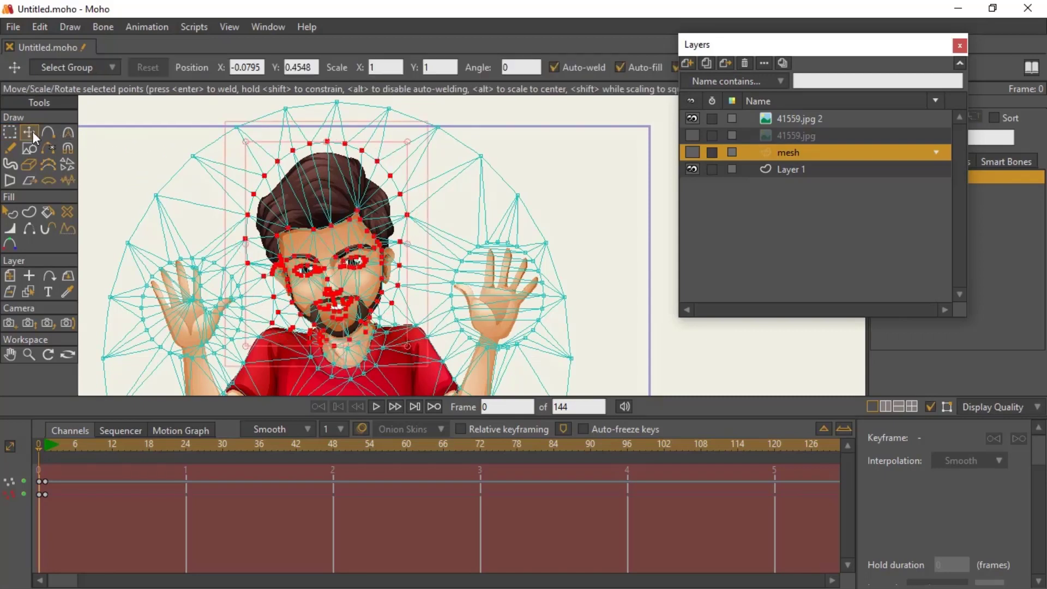
pyautogui.moveTo(321, 224)
pyautogui.mouseDown()
pyautogui.moveTo(297, 228)
pyautogui.moveTo(325, 211)
pyautogui.moveTo(306, 217)
pyautogui.moveTo(288, 205)
pyautogui.moveTo(305, 202)
pyautogui.moveTo(319, 218)
pyautogui.mouseUp()
pyautogui.click(47, 449)
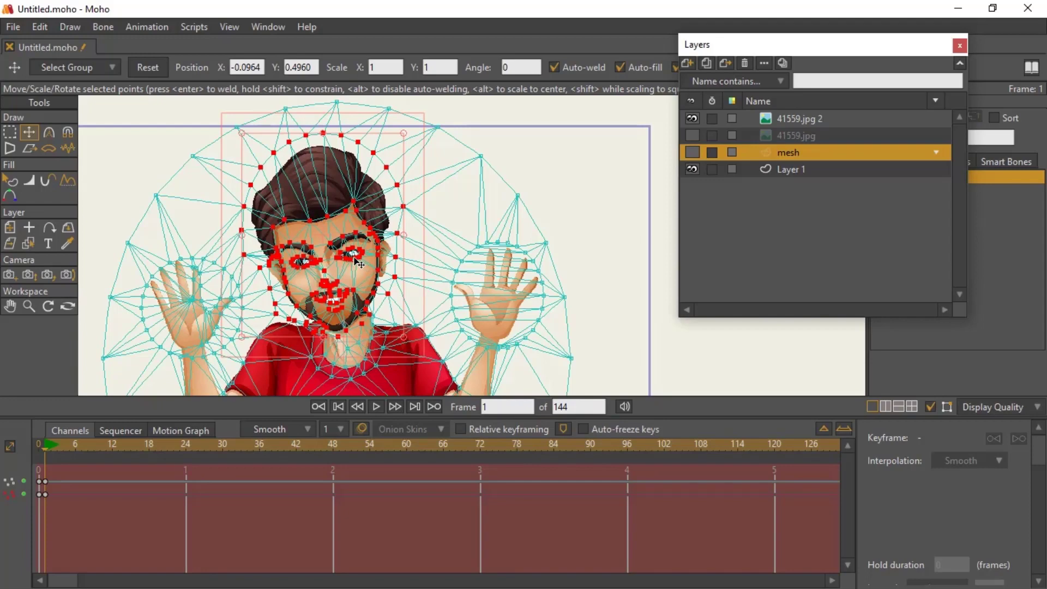
pyautogui.scroll(3, 358, 263)
pyautogui.scroll(-3, 337, 305)
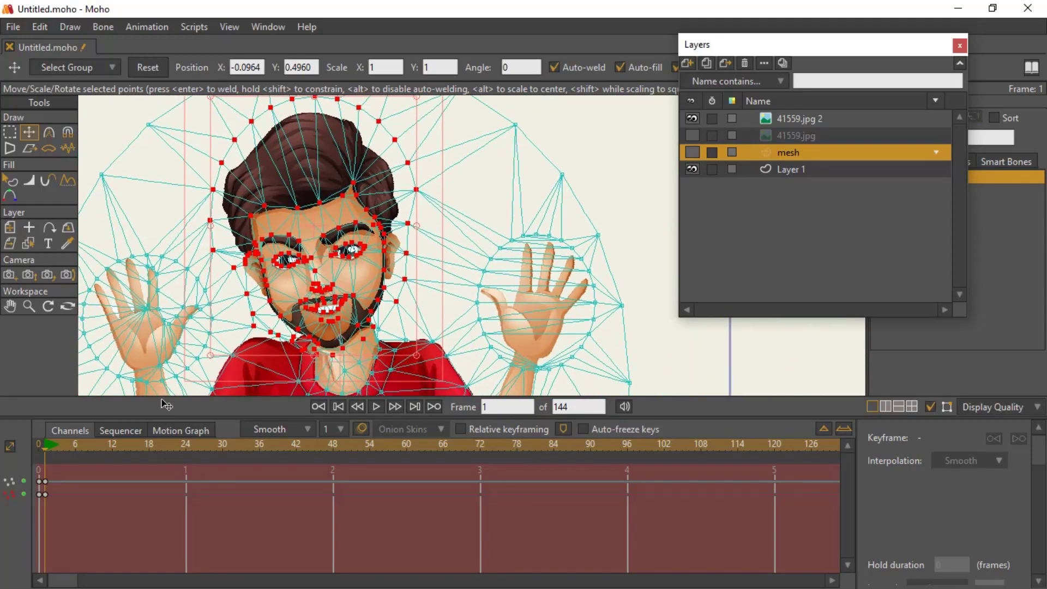
pyautogui.click(37, 443)
pyautogui.click(8, 136)
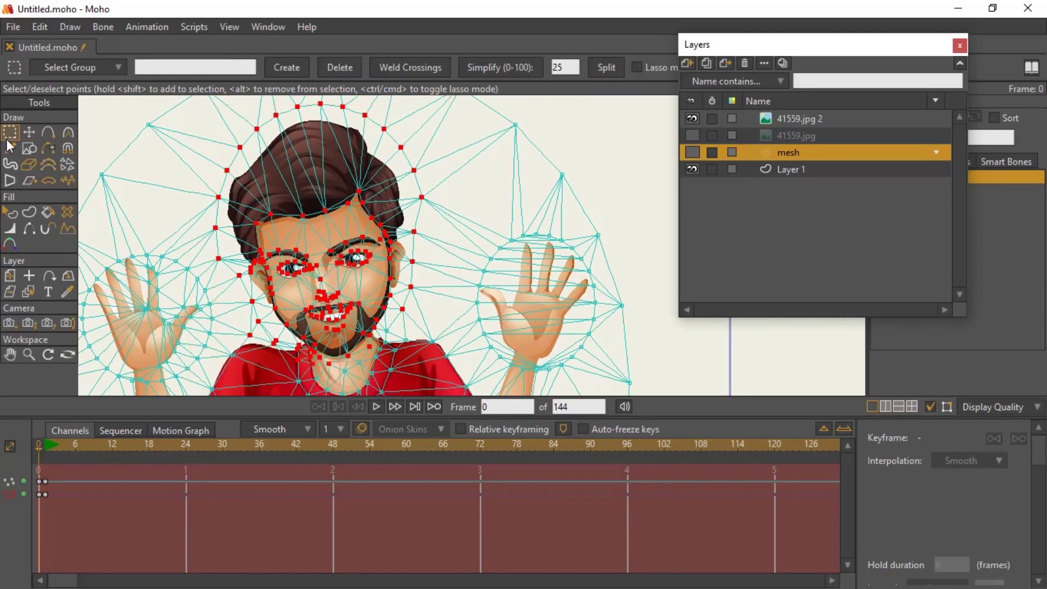
pyautogui.click(112, 129)
# Select the layers mesh, 41559.jpg and 41559.jpg 2 and place them together in a new group layer.
pyautogui.scroll(-2, 360, 218)
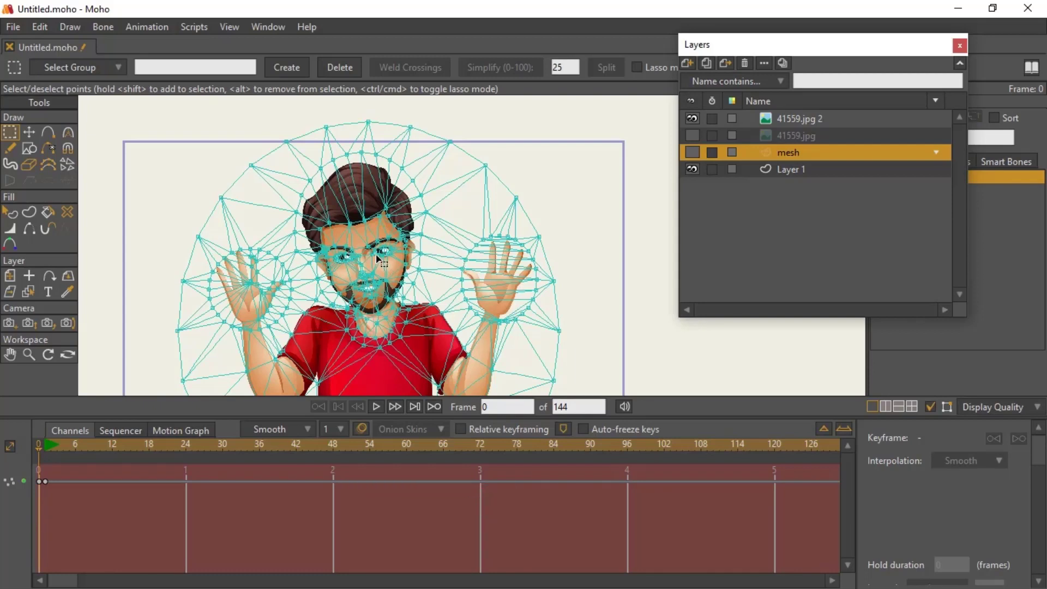
pyautogui.scroll(3, 536, 226)
pyautogui.scroll(-6, 445, 232)
pyautogui.scroll(4, 443, 231)
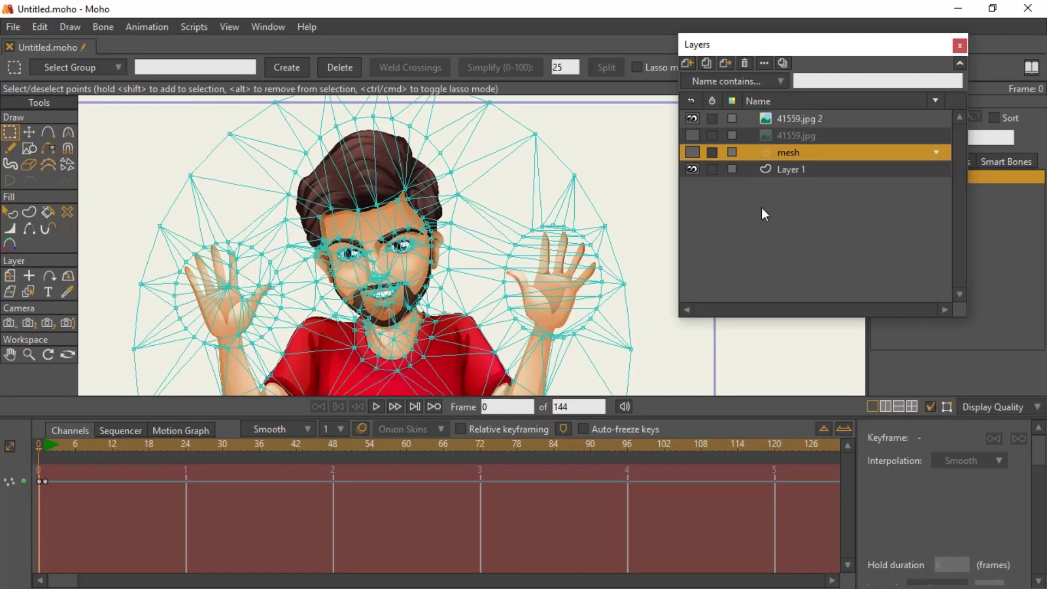
pyautogui.keyDown('shift'); pyautogui.click(777, 135); pyautogui.keyUp('shift')
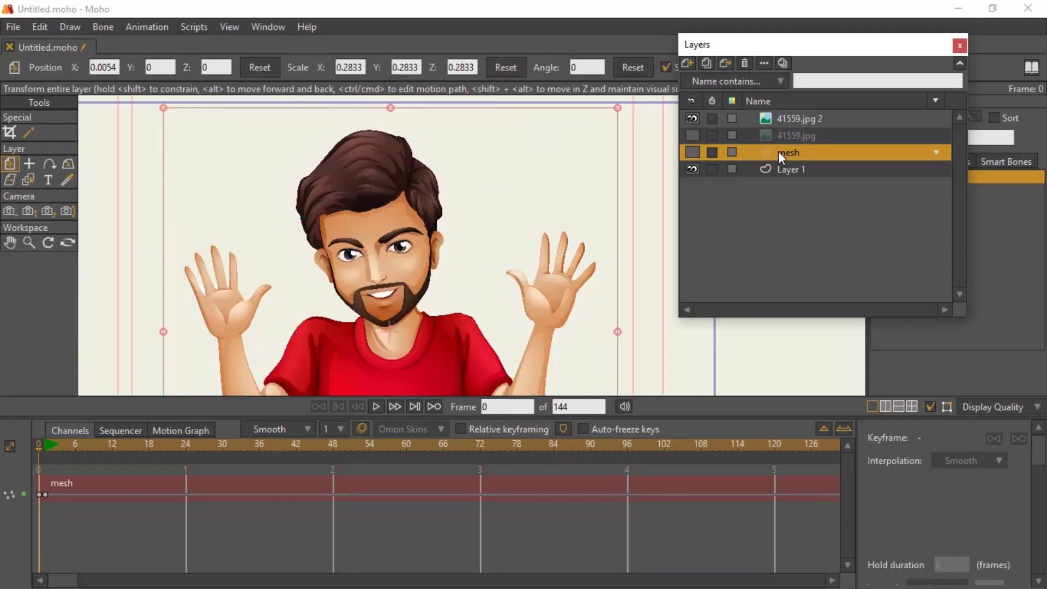
pyautogui.keyDown('shift'); pyautogui.click(764, 119); pyautogui.keyUp('shift')
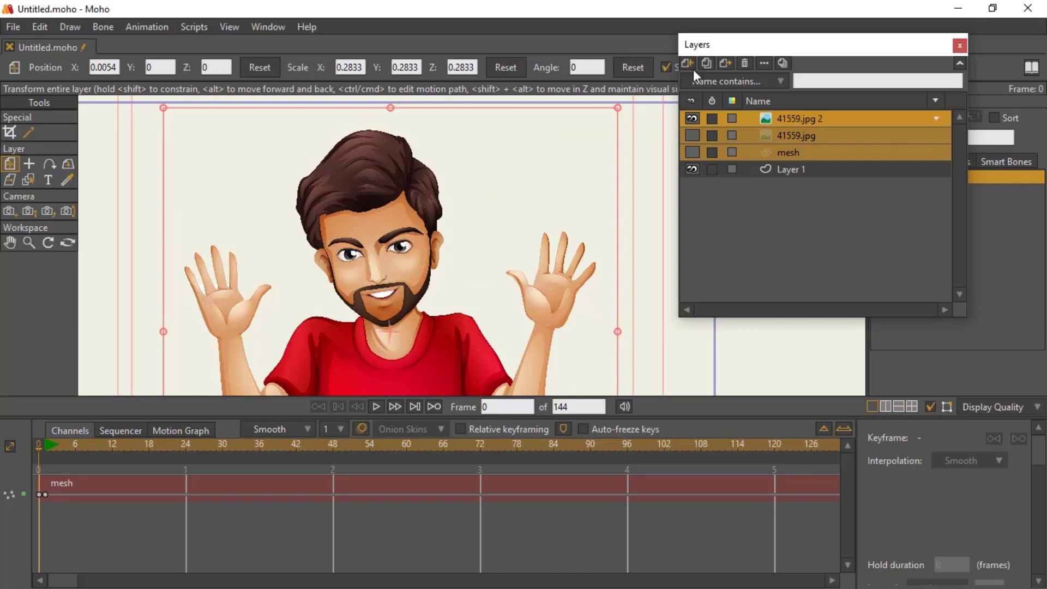
pyautogui.click(686, 65)
pyautogui.click(725, 138)
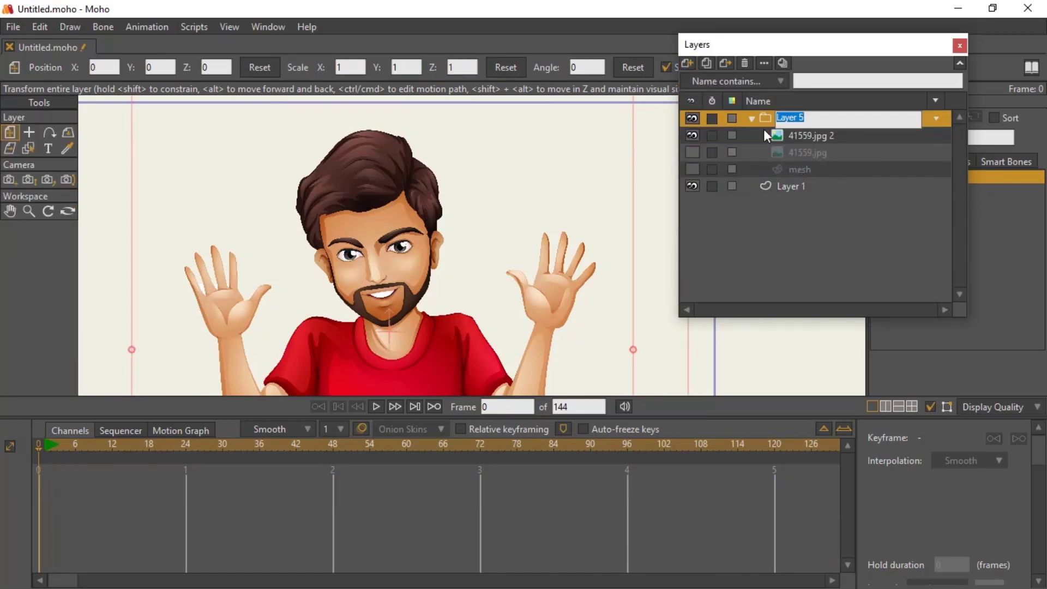
# Convert the new group layer to a bone layer.
pyautogui.click(765, 121)
pyautogui.rightClick(781, 122)
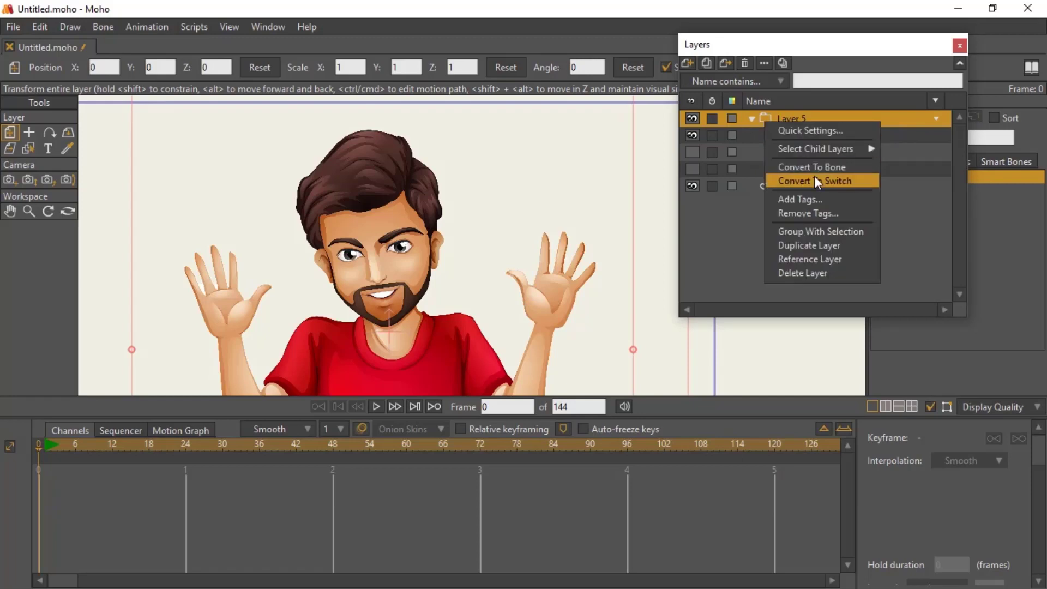
pyautogui.press('Escape')
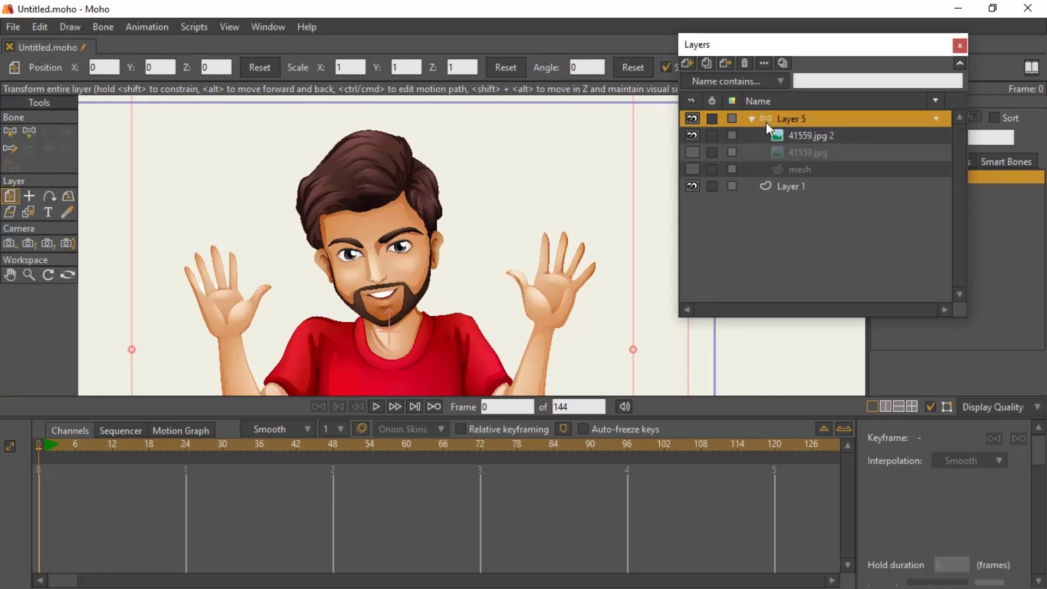
# Add a short horizontal bone between the head and the hand on the image's right side and name it blink.
pyautogui.scroll(-3, 486, 189)
pyautogui.moveTo(486, 189); pyautogui.dragTo(471, 183)
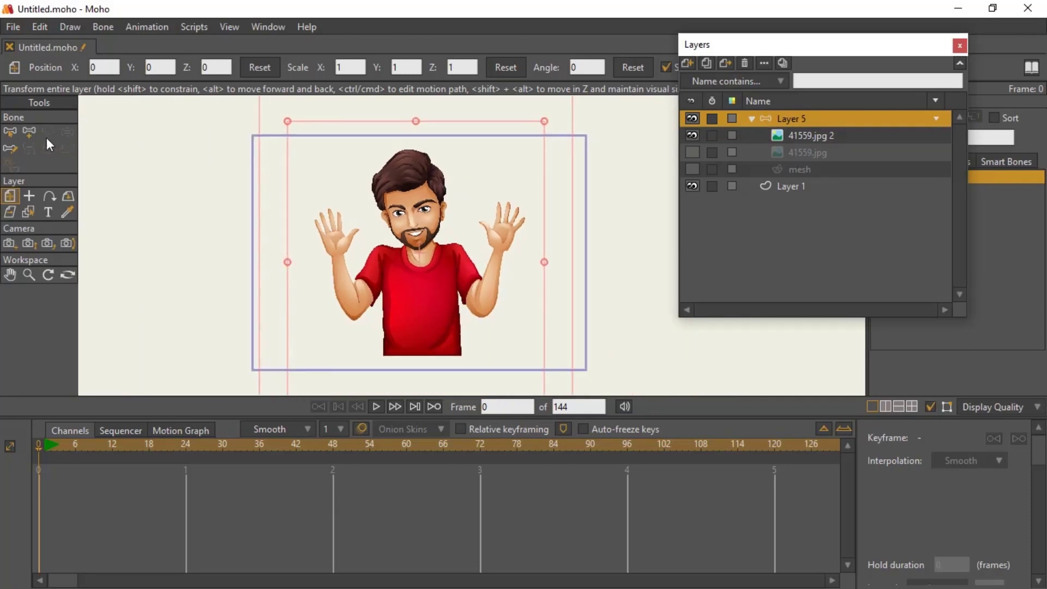
pyautogui.press('a')
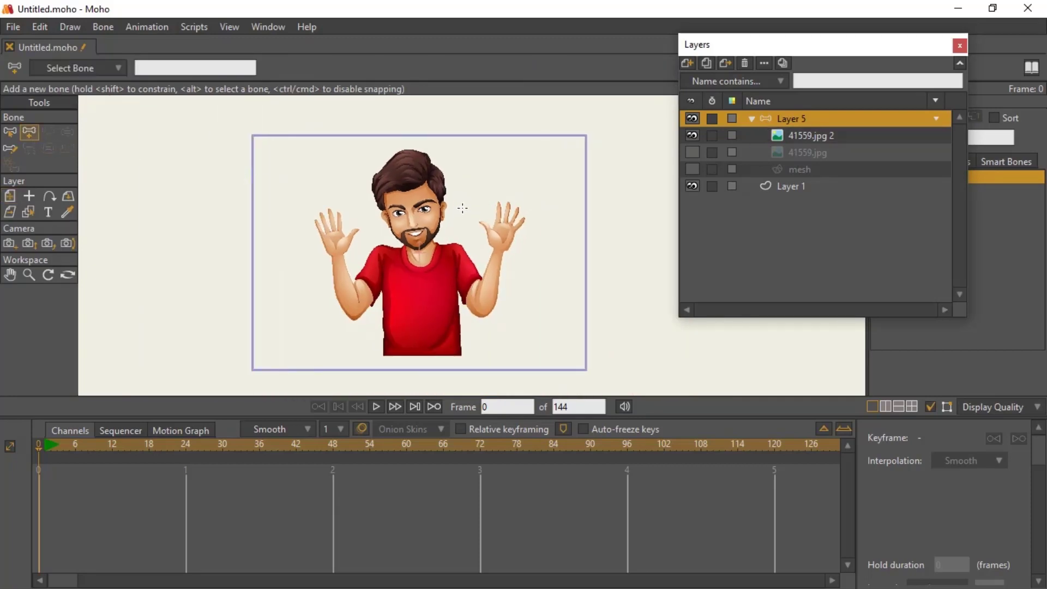
pyautogui.moveTo(463, 208); pyautogui.dragTo(497, 206)
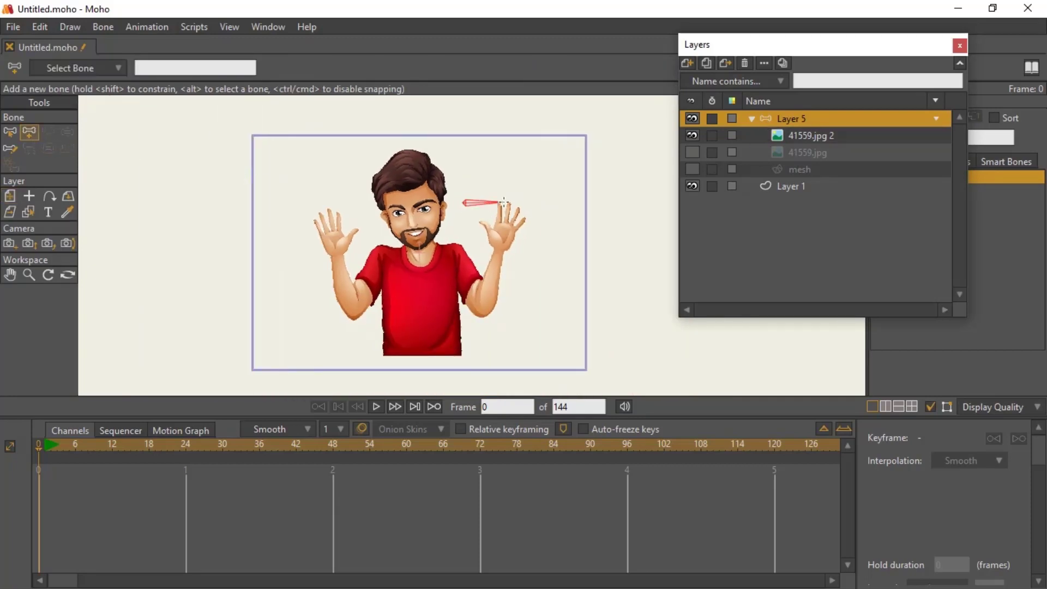
pyautogui.click(159, 69)
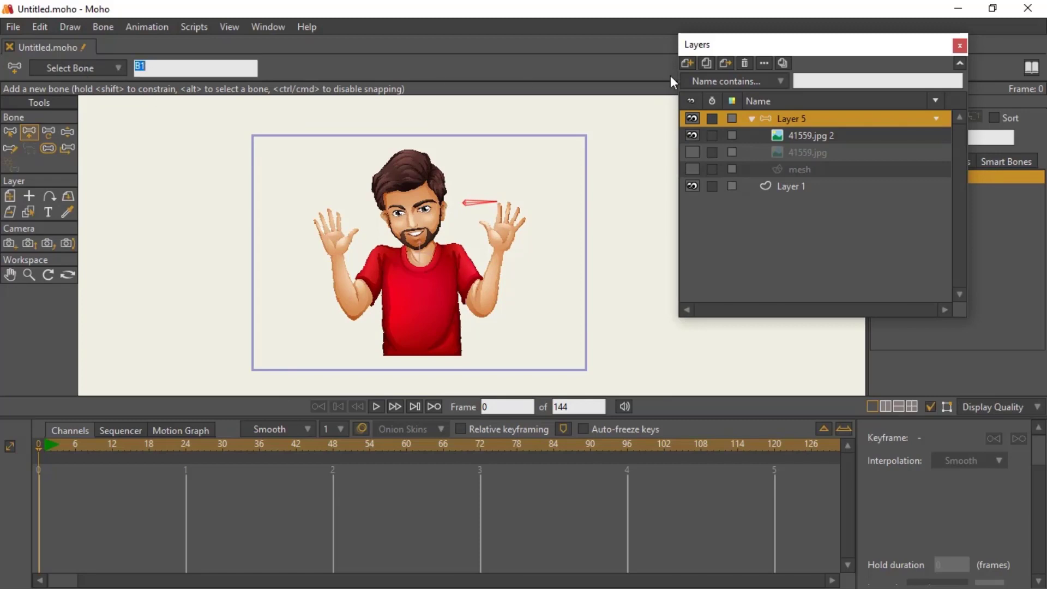
pyautogui.write('blink')
pyautogui.press('Return')
pyautogui.scroll(5, 456, 241)
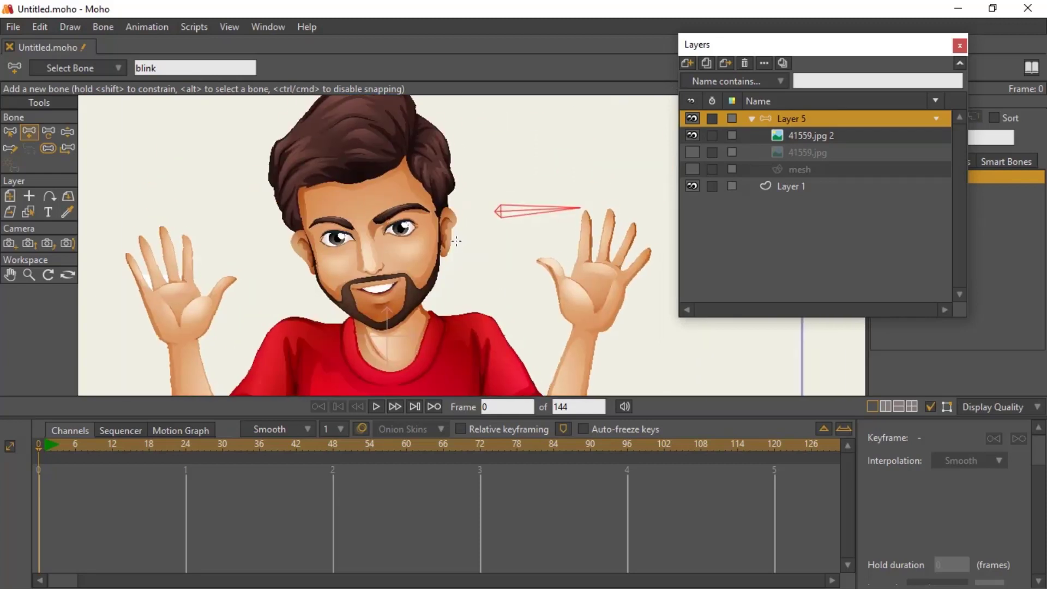
# Set the blink bone's strength to 0 and enable its angle constraints with limits of -70 and 70 degrees.
pyautogui.click(48, 150)
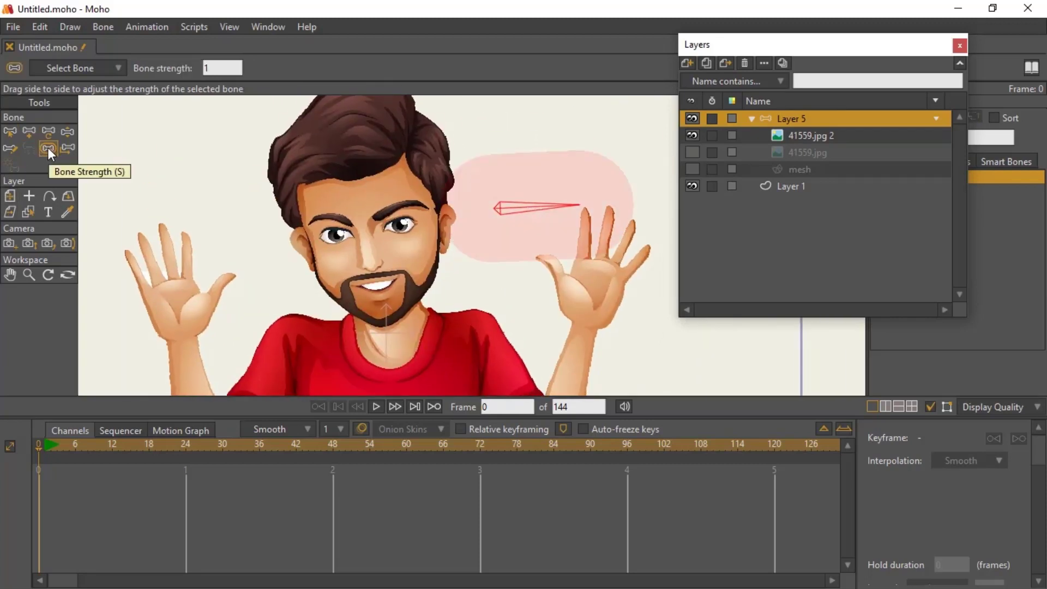
pyautogui.moveTo(42, 218); pyautogui.dragTo(41, 218)
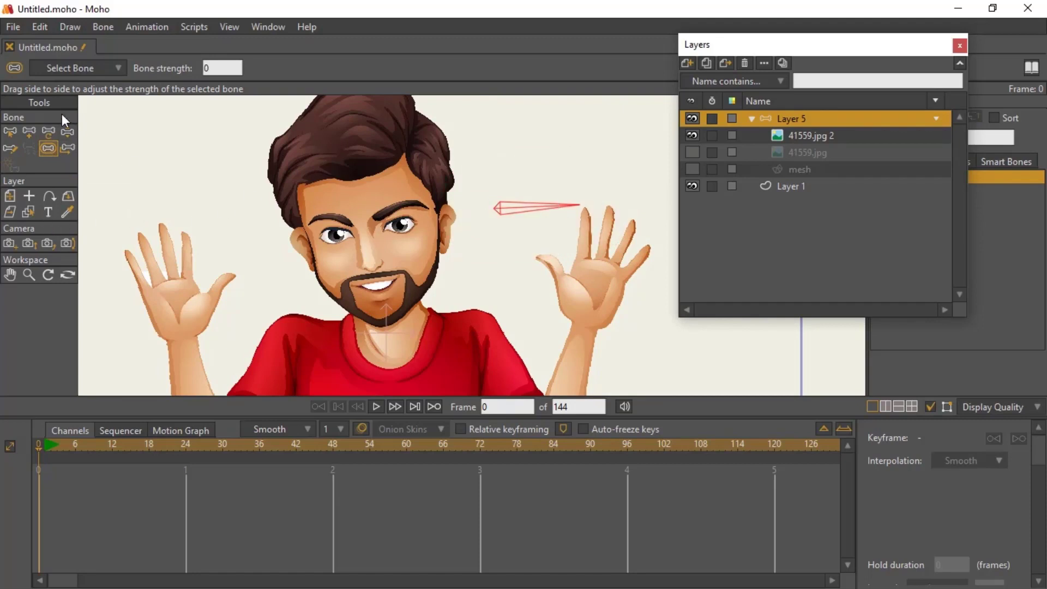
pyautogui.click(10, 133)
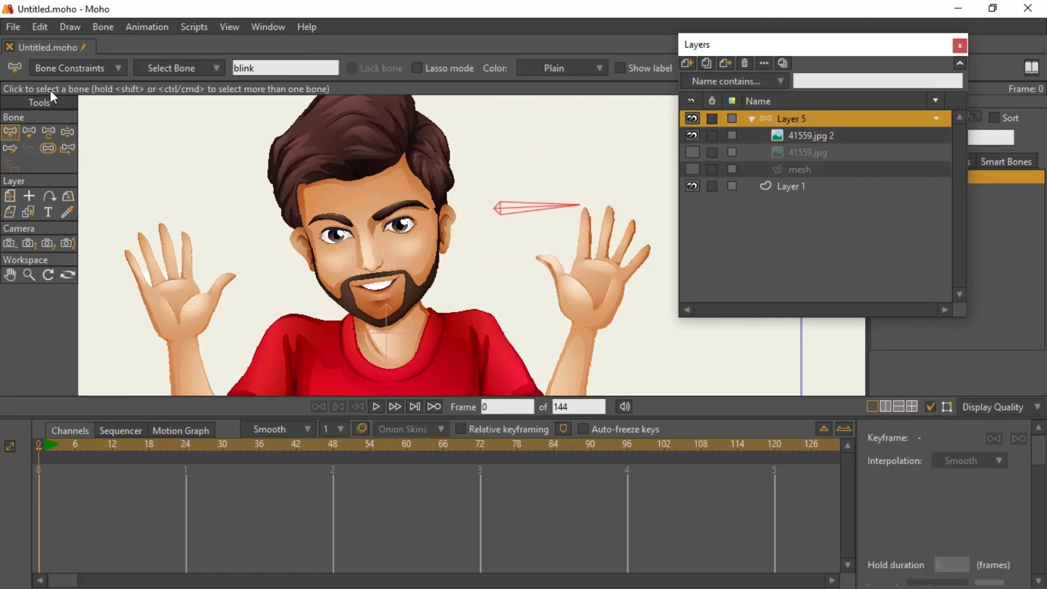
pyautogui.click(63, 69)
pyautogui.click(40, 90)
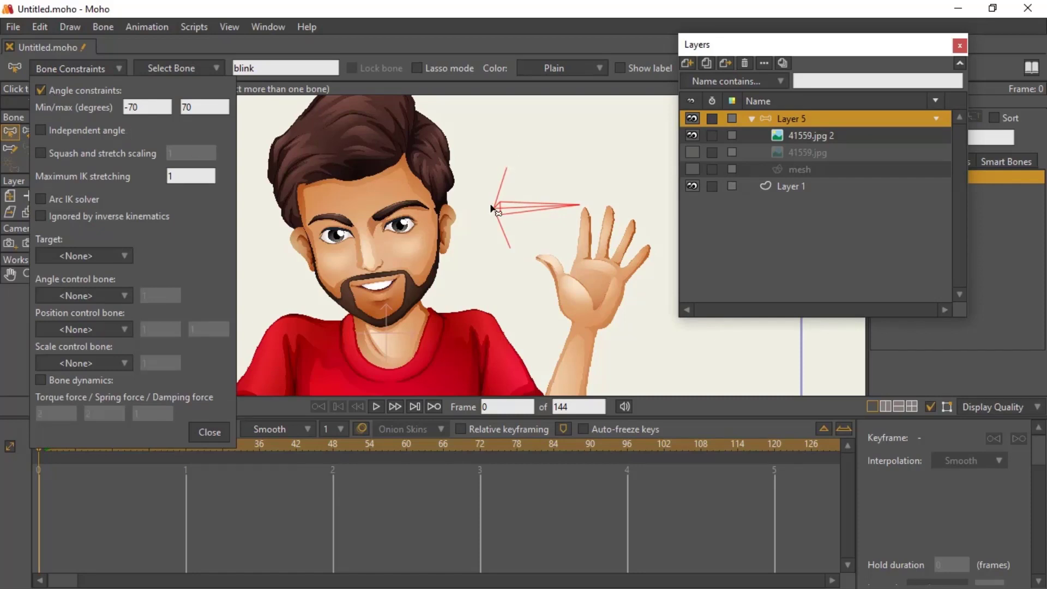
pyautogui.click(211, 430)
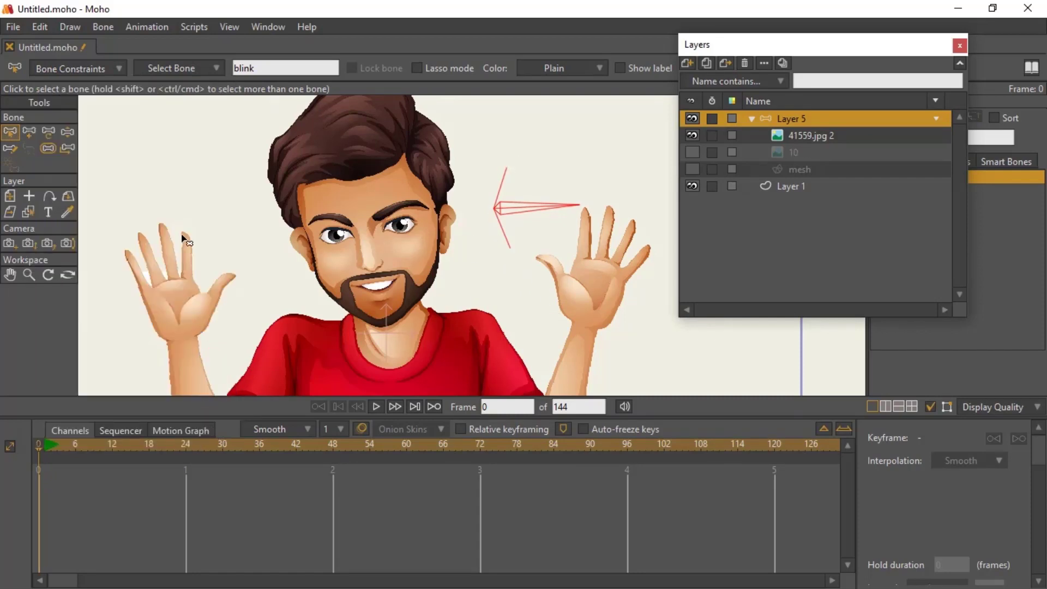
# Create a smart bone action named blink for the selected bone on Layer 5.
pyautogui.moveTo(849, 48); pyautogui.dragTo(693, 48)
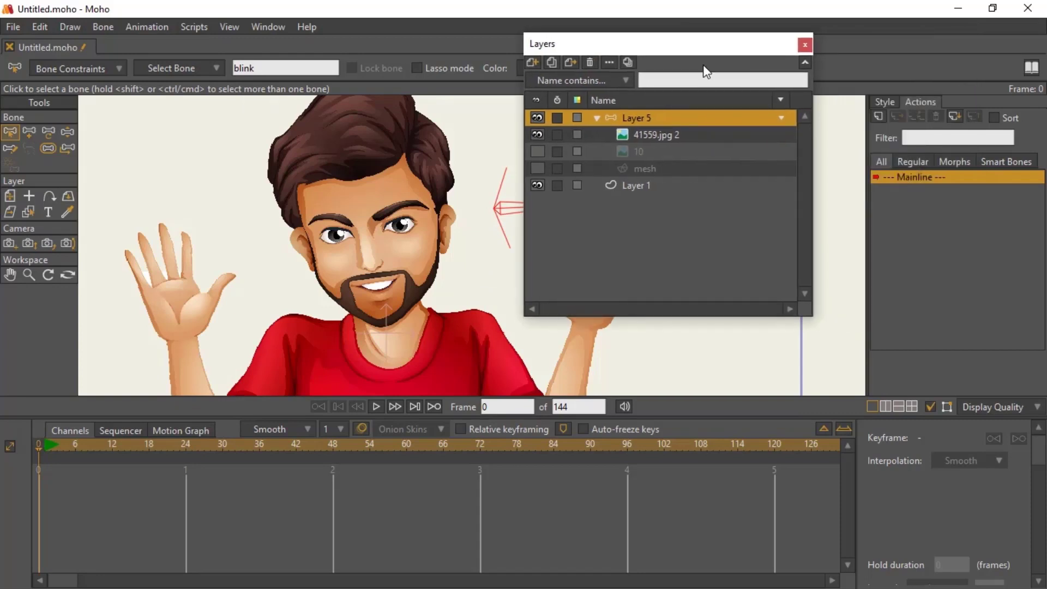
pyautogui.click(877, 116)
pyautogui.click(582, 352)
pyautogui.click(271, 29)
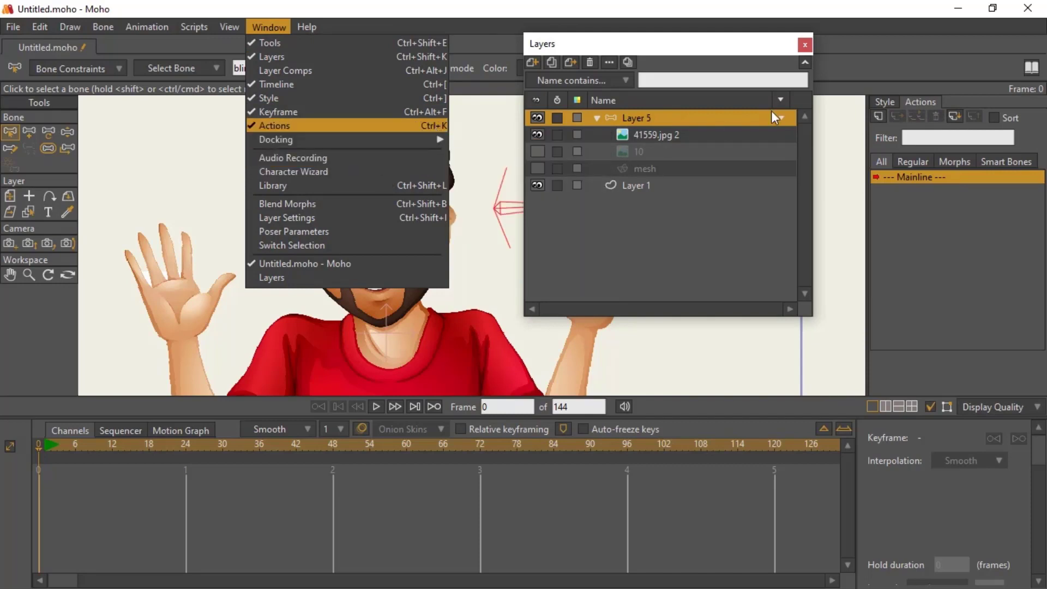
pyautogui.click(916, 105)
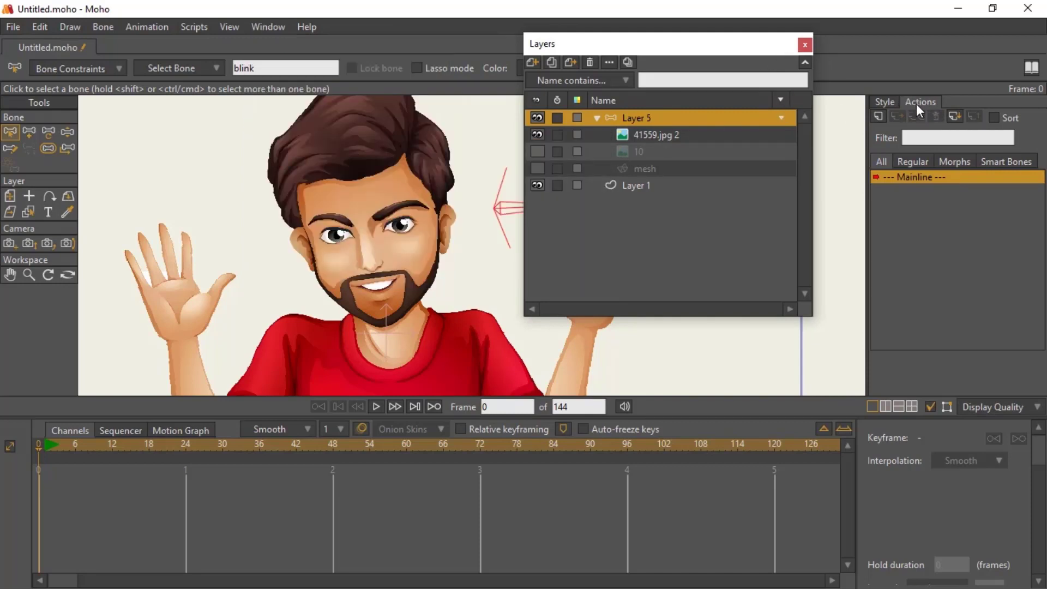
pyautogui.click(878, 116)
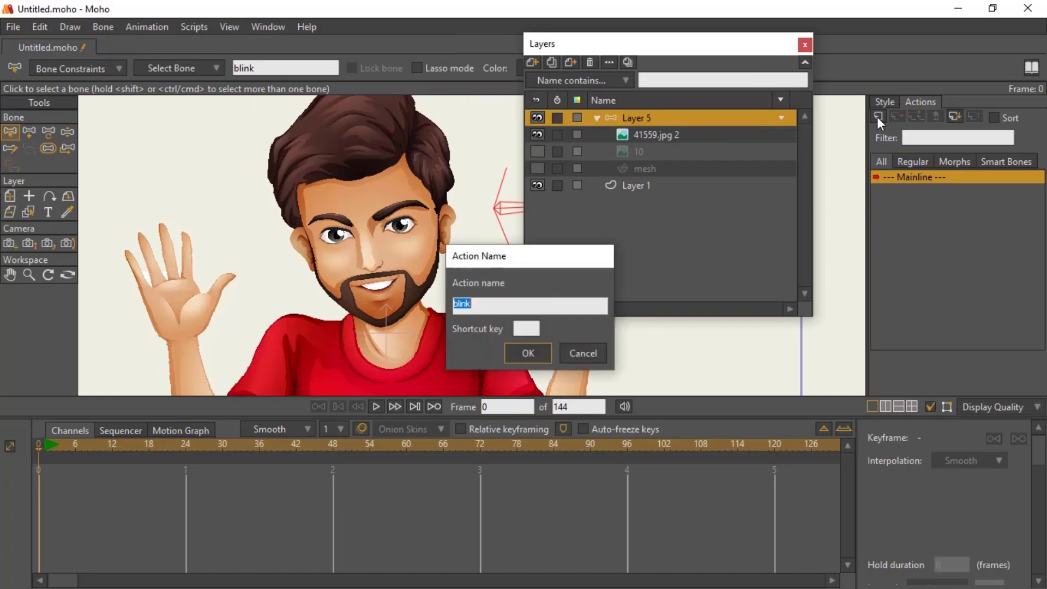
pyautogui.click(528, 353)
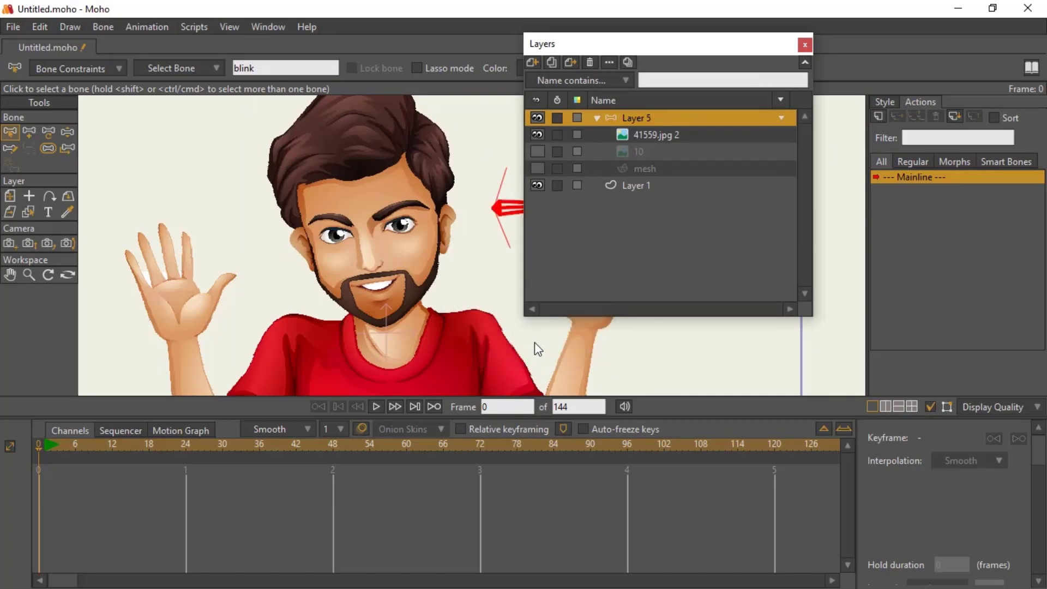
# At frame 48 of the blink action, rotate the blink bone downward toward its angle limit.
pyautogui.click(334, 447)
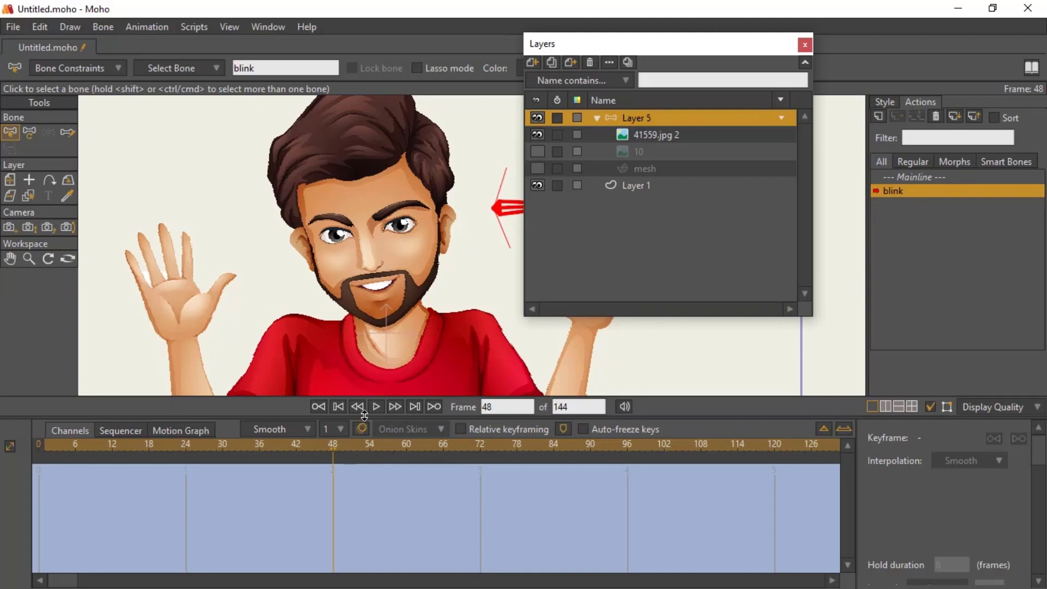
pyautogui.scroll(-1, 437, 189)
pyautogui.moveTo(437, 190); pyautogui.dragTo(325, 227)
pyautogui.click(34, 136)
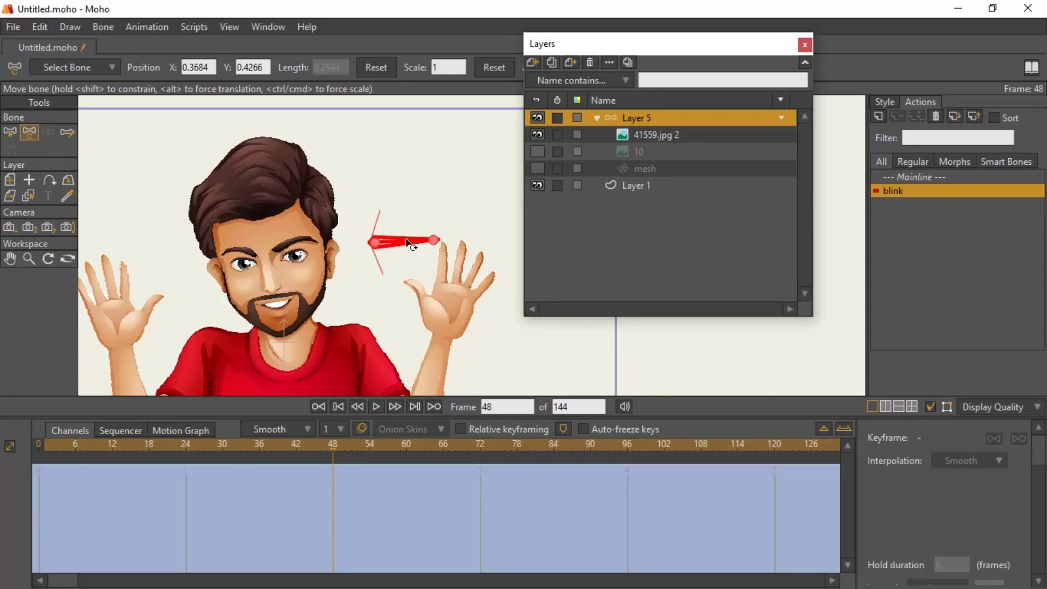
pyautogui.moveTo(408, 244); pyautogui.dragTo(364, 303)
# On the mesh layer at frame 48, pull the upper eyelid points of the eye on the image's left down toward its lower lid.
pyautogui.scroll(5, 287, 278)
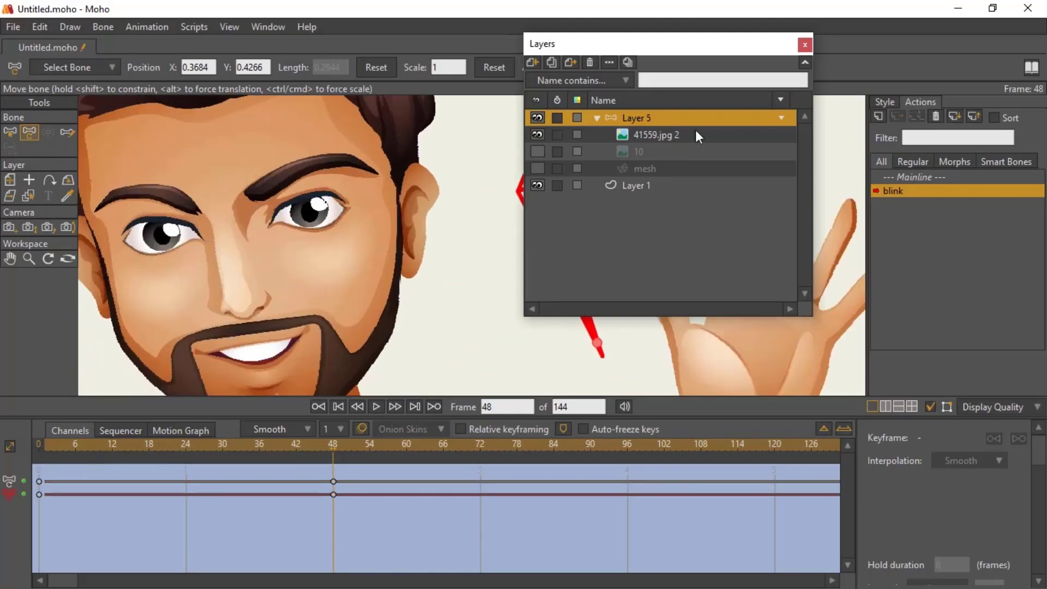
pyautogui.click(640, 168)
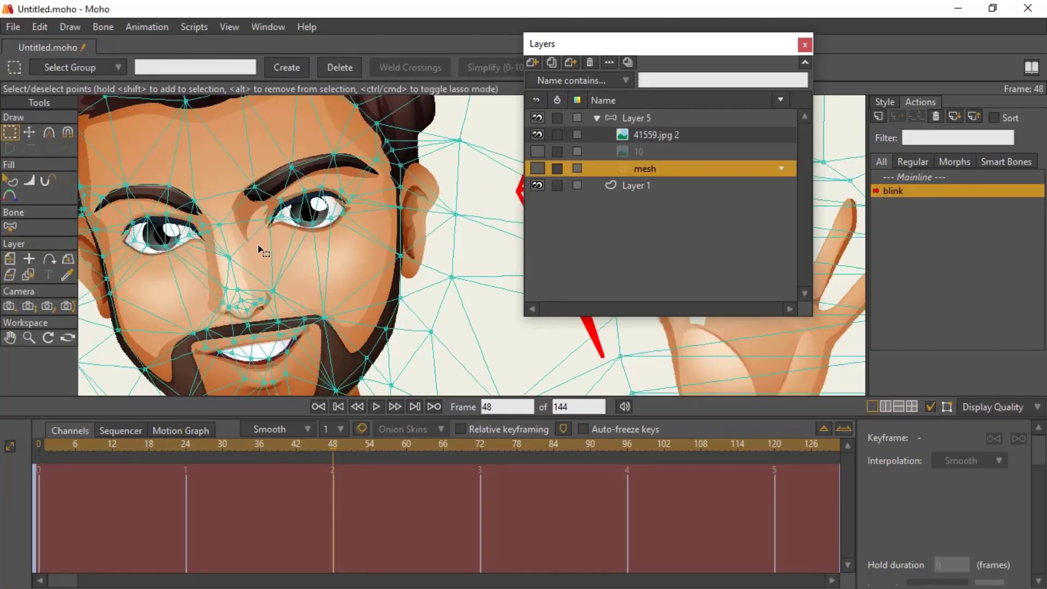
pyautogui.scroll(3, 367, 209)
pyautogui.moveTo(364, 207); pyautogui.dragTo(493, 174)
pyautogui.click(29, 134)
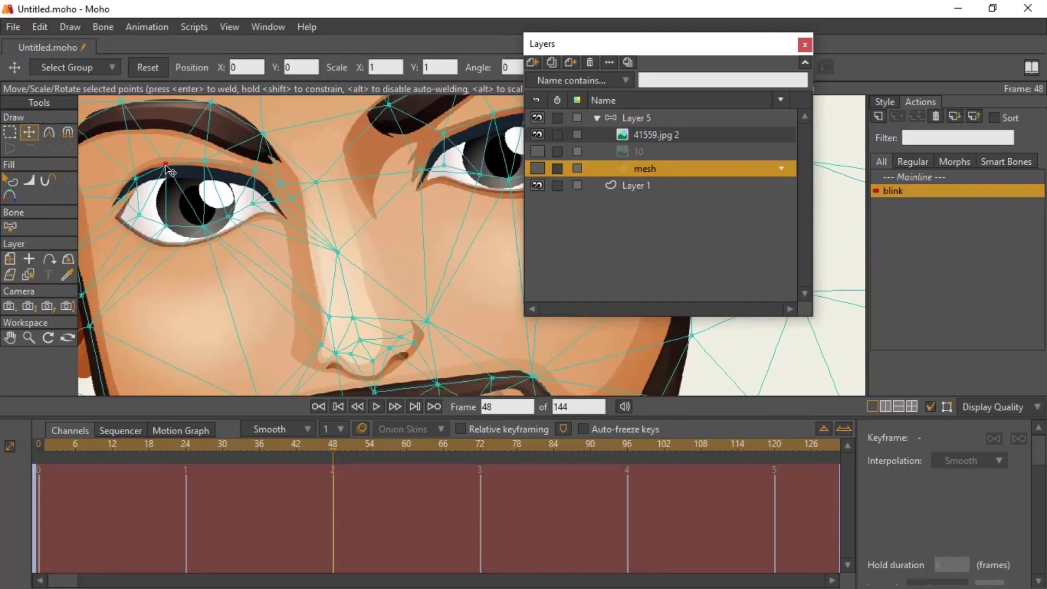
pyautogui.moveTo(178, 201); pyautogui.dragTo(277, 218)
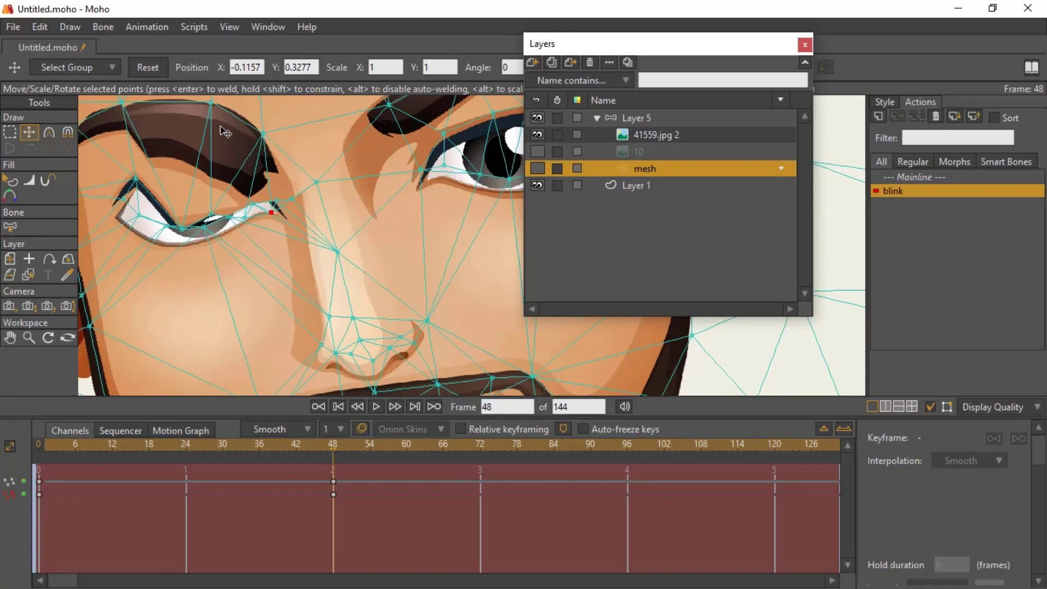
# Lower the same eye's outer-corner point and adjust its remaining lid points along the lower lid to narrow the gap.
pyautogui.moveTo(221, 126); pyautogui.dragTo(315, 138)
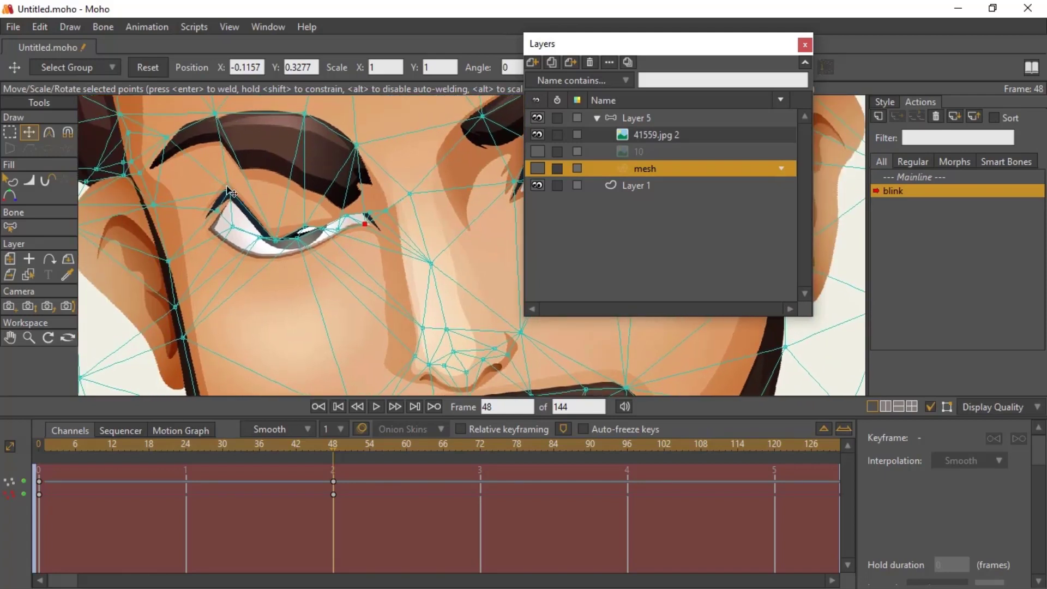
pyautogui.moveTo(230, 192); pyautogui.dragTo(209, 227)
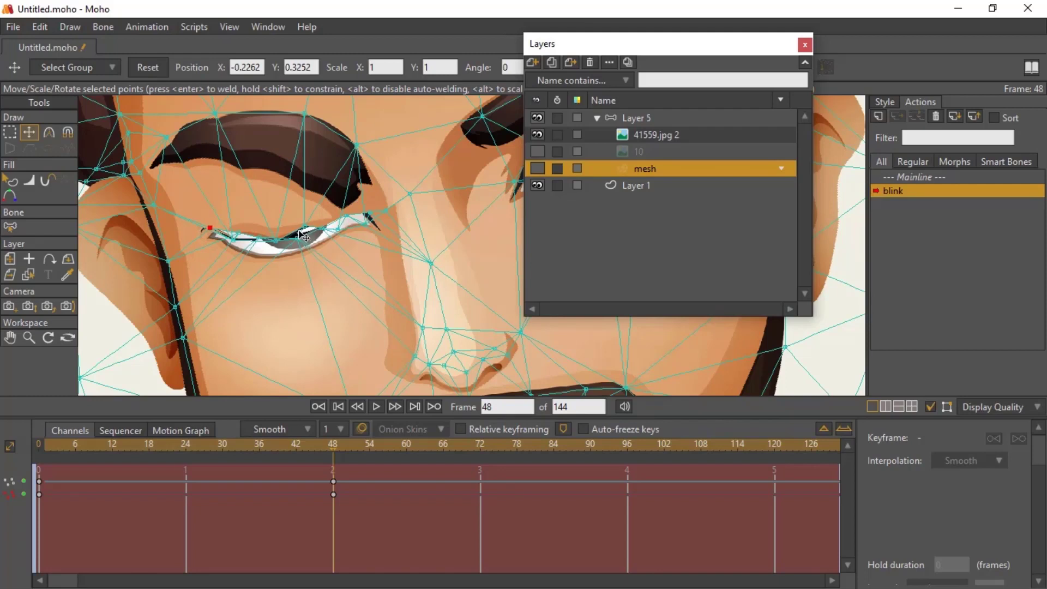
pyautogui.moveTo(306, 228); pyautogui.dragTo(254, 242)
pyautogui.moveTo(241, 235); pyautogui.dragTo(268, 251)
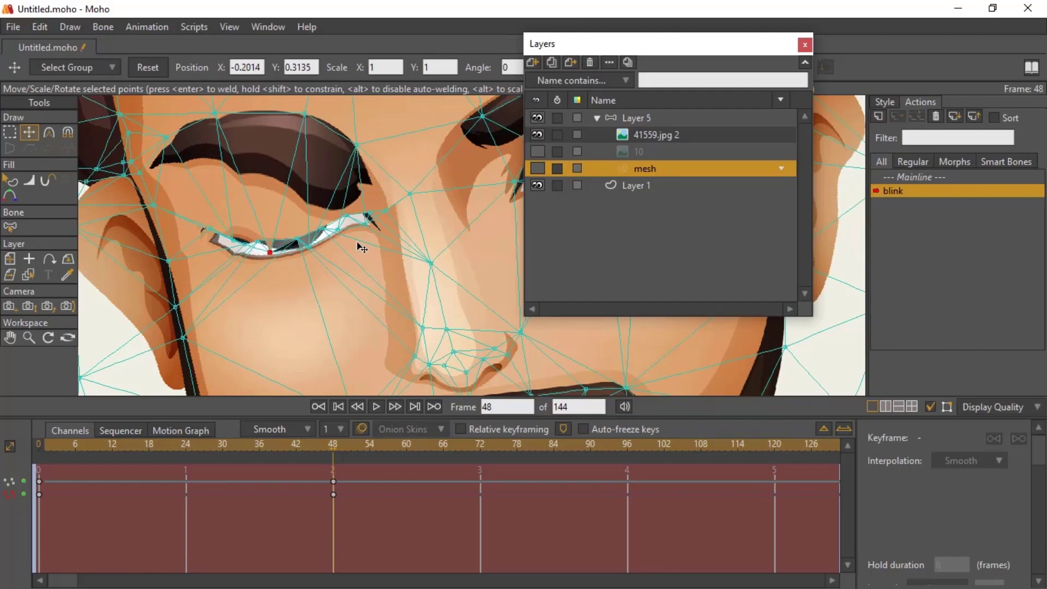
pyautogui.scroll(4, 374, 235)
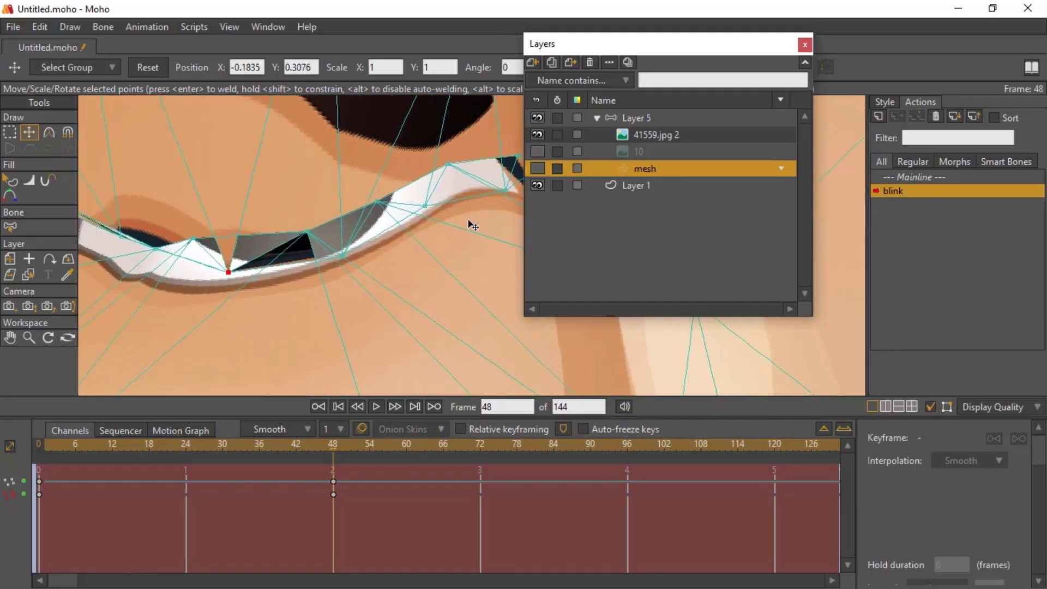
pyautogui.moveTo(91, 273); pyautogui.dragTo(223, 263)
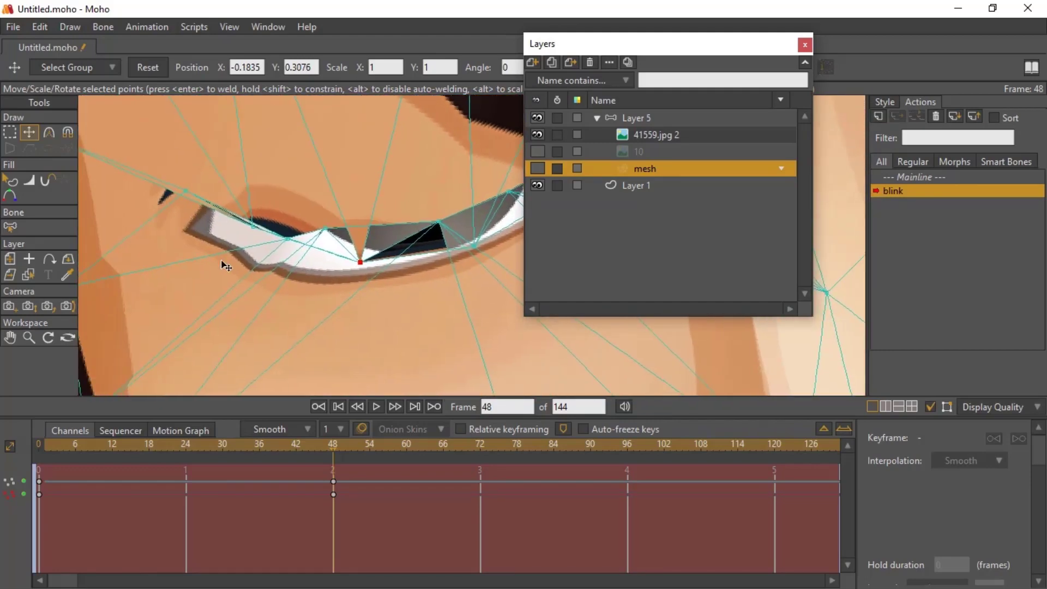
pyautogui.scroll(-4, 338, 224)
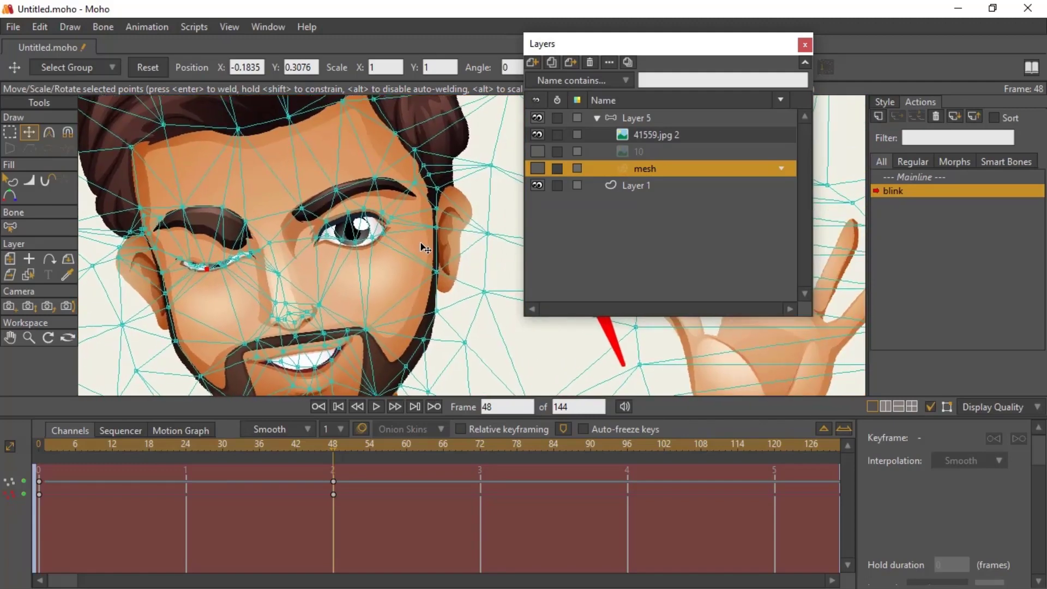
# Return to the bone layer Layer 5 and switch from the blink action back to Mainline.
pyautogui.click(618, 118)
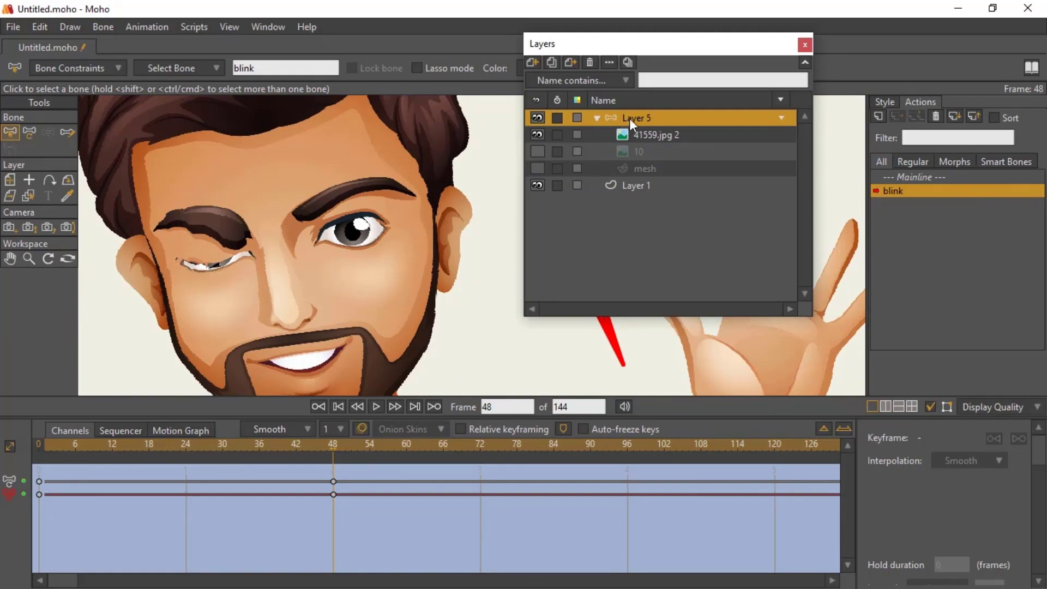
pyautogui.doubleClick(932, 177)
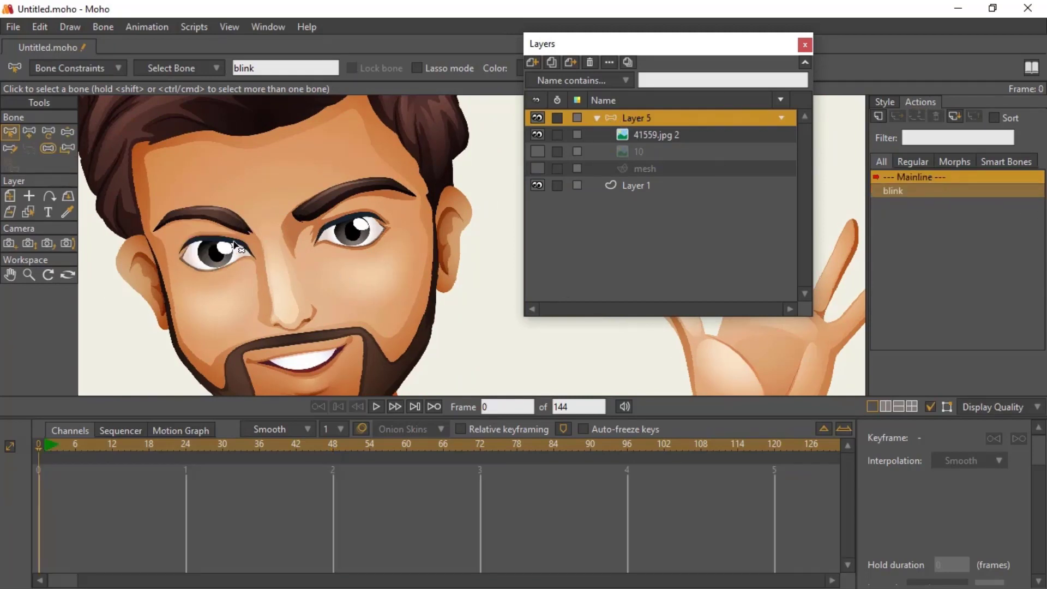
pyautogui.scroll(2, 274, 242)
pyautogui.moveTo(284, 238); pyautogui.dragTo(387, 232)
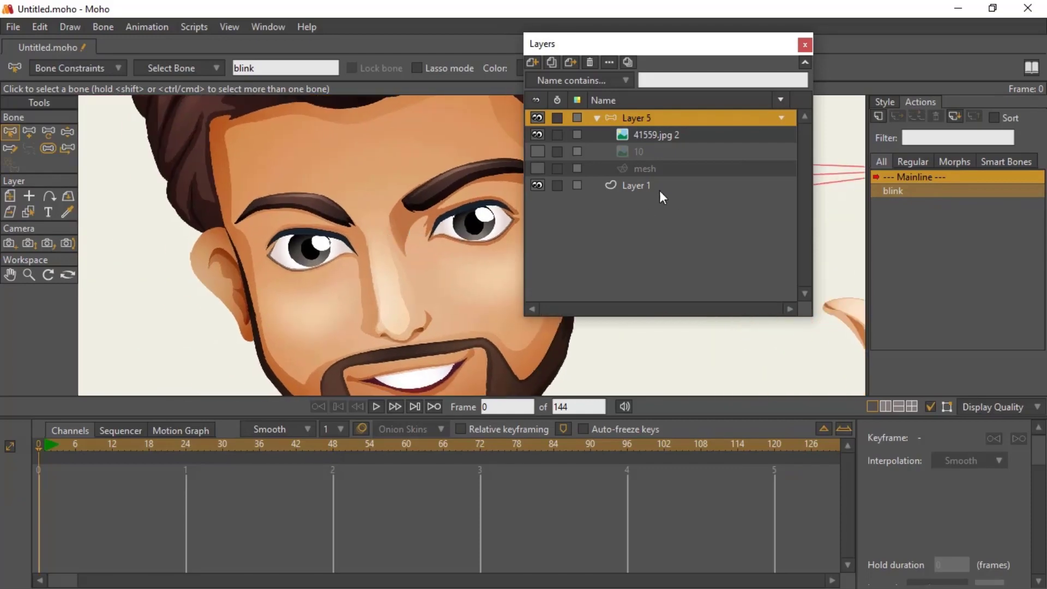
# On the mesh layer at frame 0, add a chain of points along the lower edge of the eyebrow on the image's left.
pyautogui.click(656, 169)
pyautogui.scroll(4, 313, 221)
pyautogui.moveTo(322, 211); pyautogui.dragTo(329, 225)
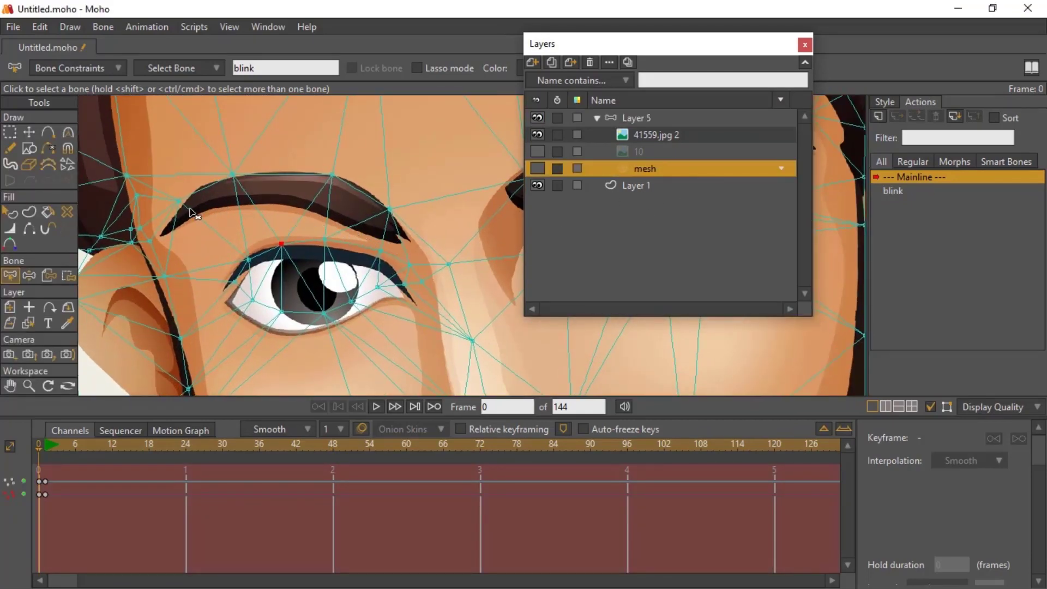
pyautogui.moveTo(480, 218); pyautogui.dragTo(250, 245)
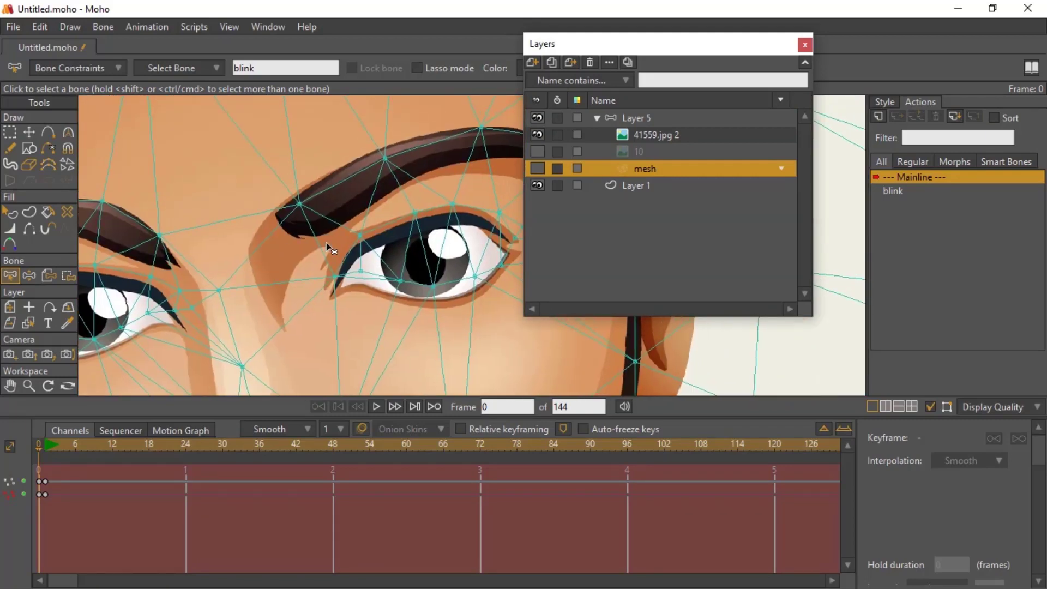
pyautogui.moveTo(130, 260); pyautogui.dragTo(408, 256)
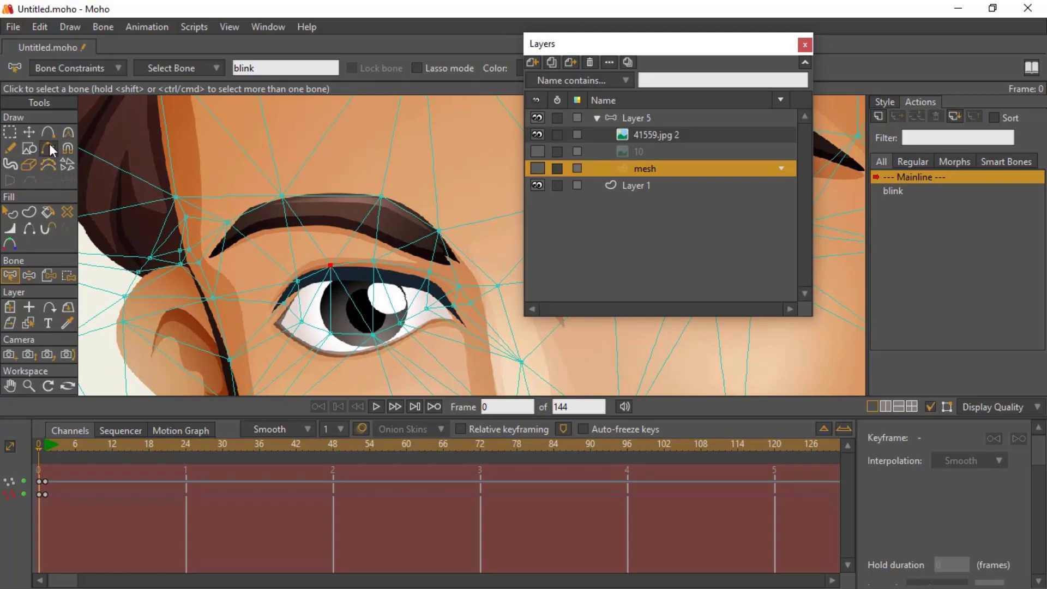
pyautogui.click(54, 132)
pyautogui.scroll(2, 265, 240)
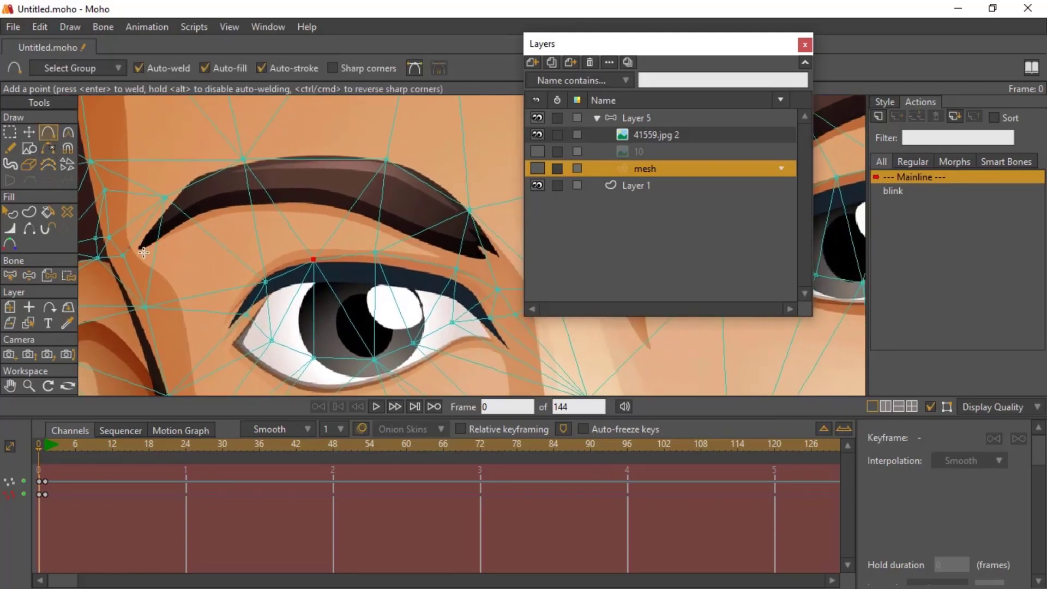
pyautogui.scroll(2, 141, 261)
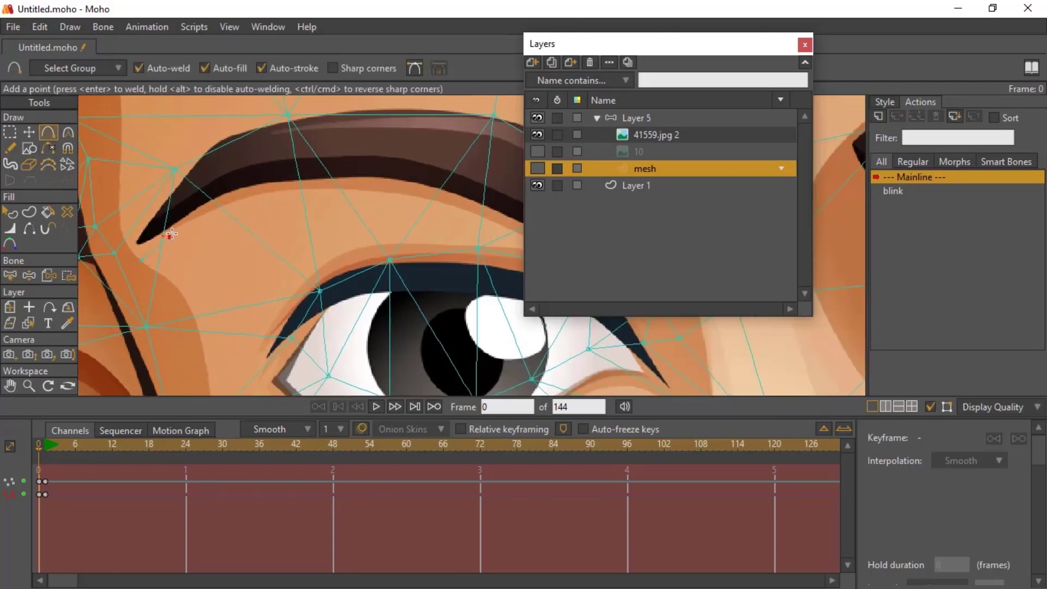
pyautogui.click(180, 230)
pyautogui.moveTo(468, 213); pyautogui.dragTo(334, 219)
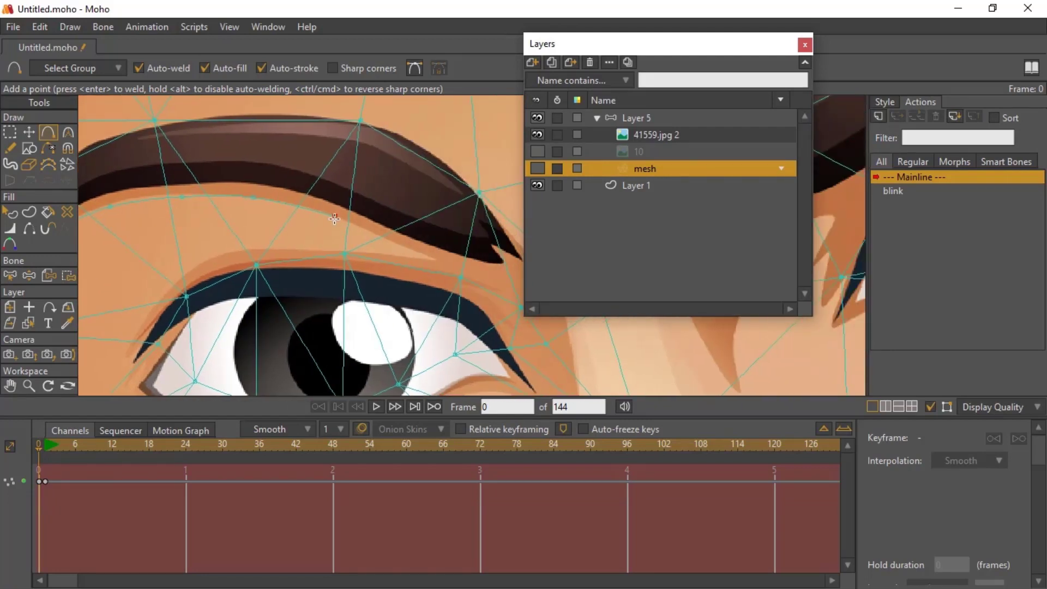
pyautogui.click(403, 239)
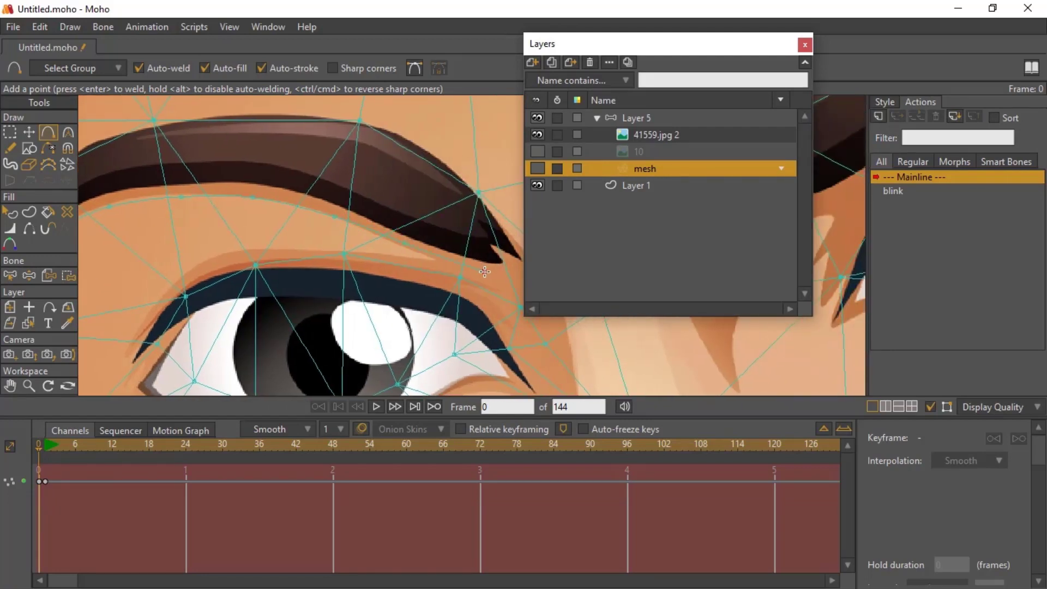
# Start a chain of mesh points under the eyebrow on the image's right, from its inner end toward the middle of the brow.
pyautogui.scroll(-3, 331, 237)
pyautogui.moveTo(507, 246); pyautogui.dragTo(322, 227)
pyautogui.scroll(-2, 327, 227)
pyautogui.moveTo(403, 234); pyautogui.dragTo(291, 253)
pyautogui.scroll(5, 290, 252)
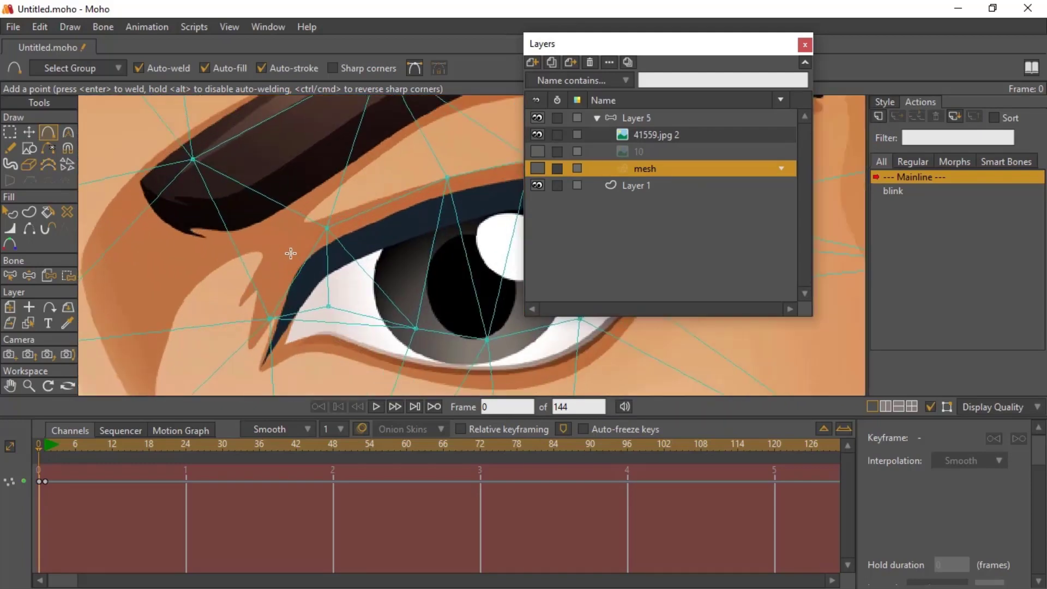
pyautogui.moveTo(191, 242); pyautogui.dragTo(139, 286)
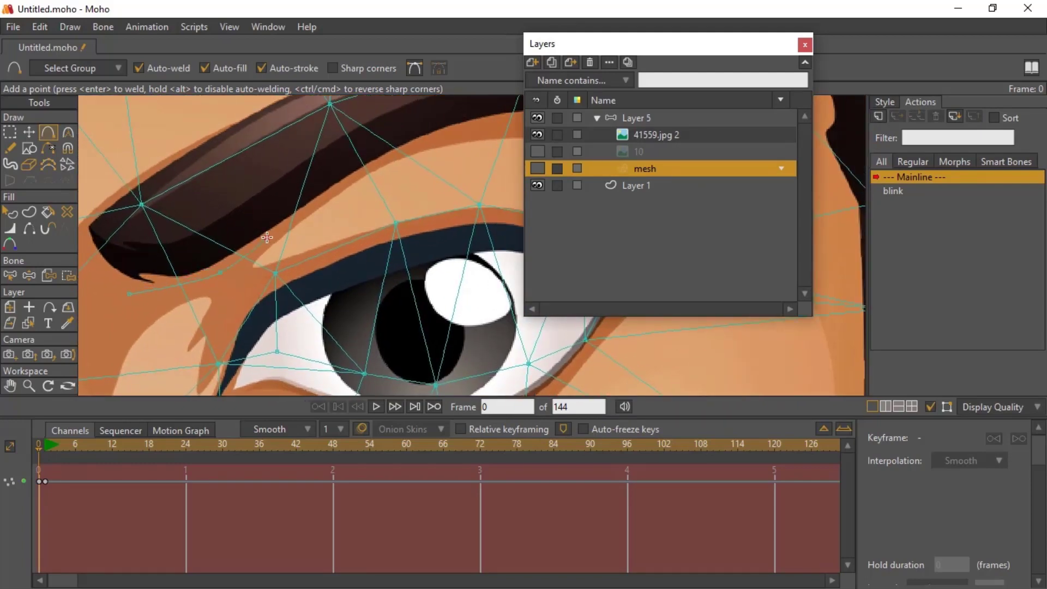
pyautogui.click(325, 213)
pyautogui.moveTo(386, 190); pyautogui.dragTo(287, 258)
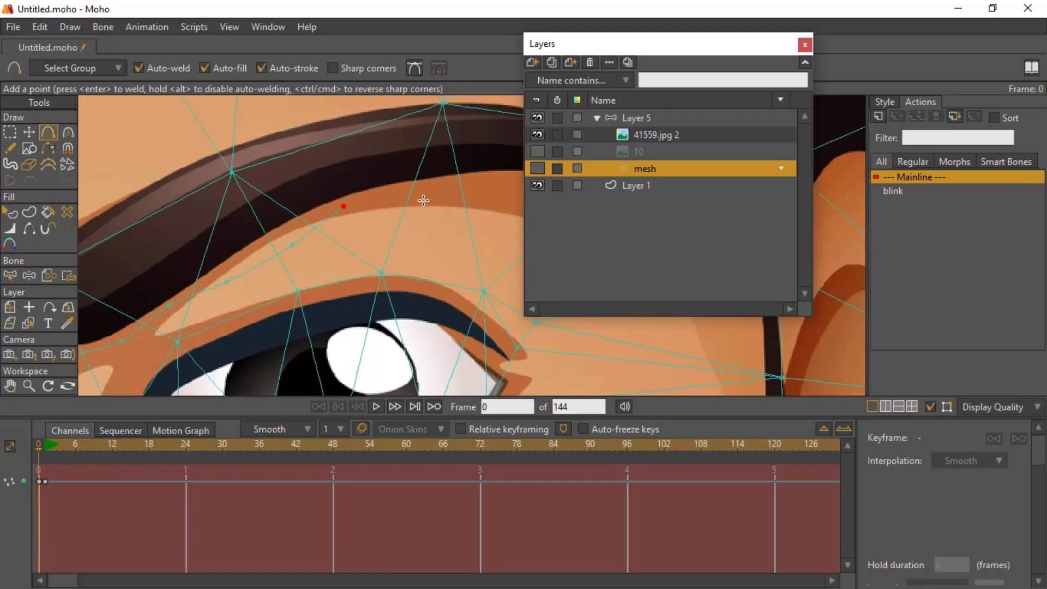
# Extend the point chain beneath that eyebrow toward its outer tail and insert an extra point in its inner half.
pyautogui.click(440, 195)
pyautogui.moveTo(440, 196); pyautogui.dragTo(357, 269)
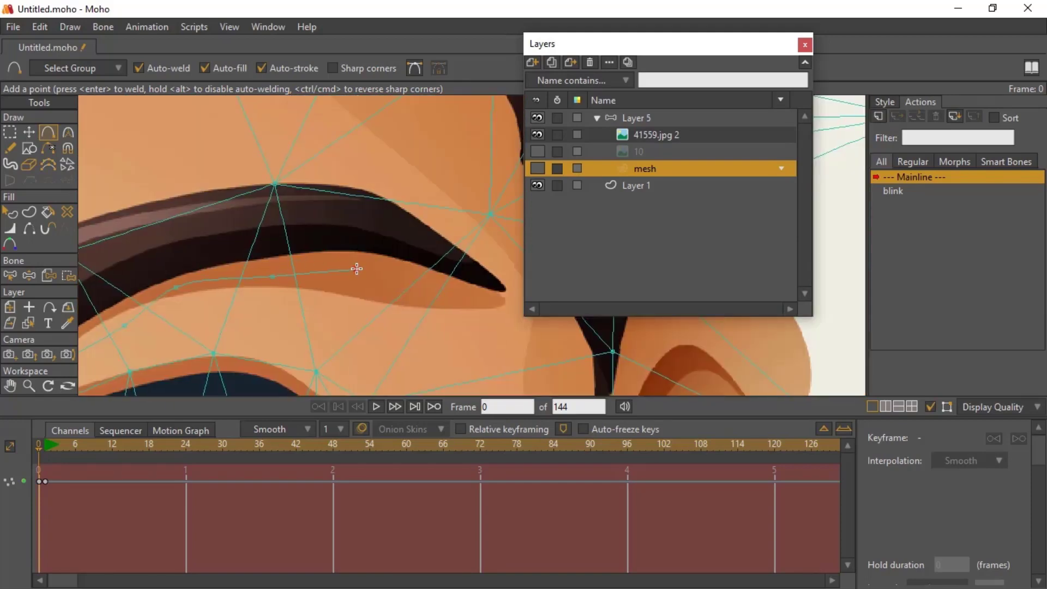
pyautogui.click(410, 269)
pyautogui.moveTo(446, 305); pyautogui.dragTo(511, 271)
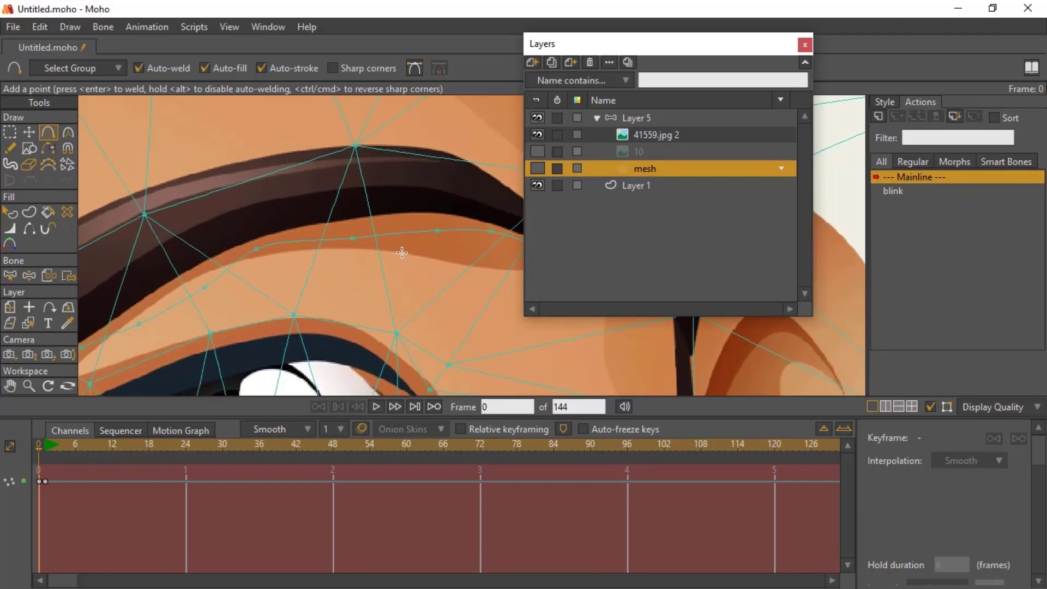
pyautogui.moveTo(378, 255); pyautogui.dragTo(246, 256)
pyautogui.click(366, 243)
pyautogui.moveTo(156, 250); pyautogui.dragTo(483, 234)
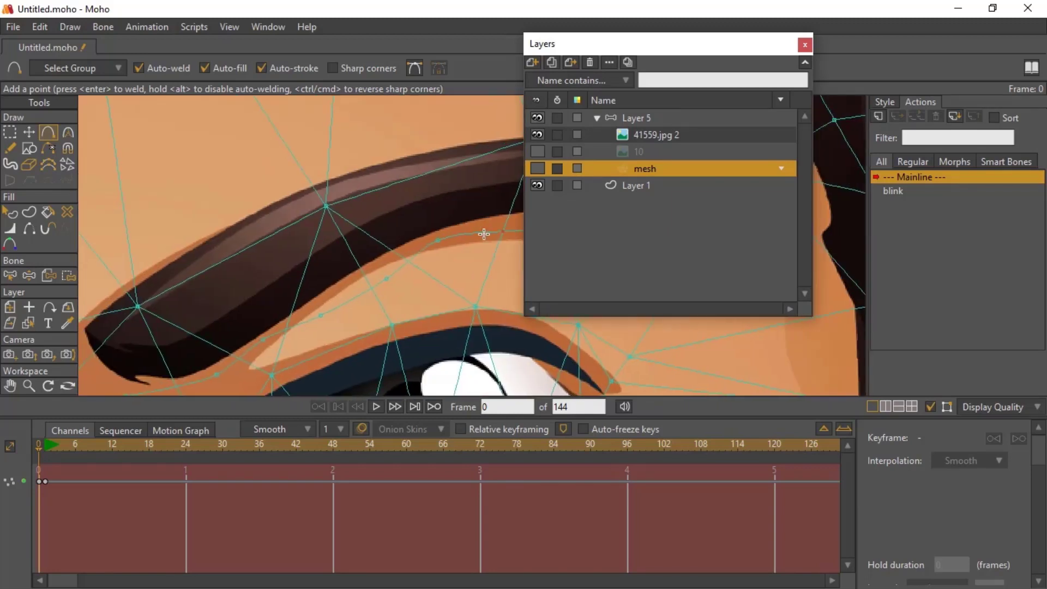
pyautogui.moveTo(350, 281); pyautogui.dragTo(353, 230)
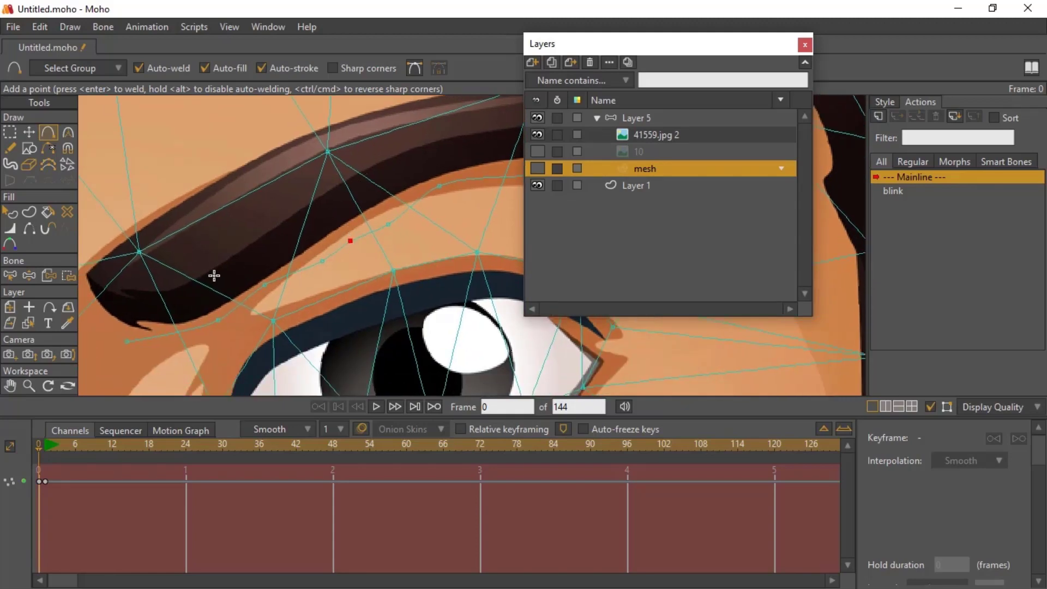
# Use Transform Points to adjust the new points under the eyebrow on the image's right, undoing the last move.
pyautogui.scroll(-3, 260, 213)
pyautogui.click(31, 133)
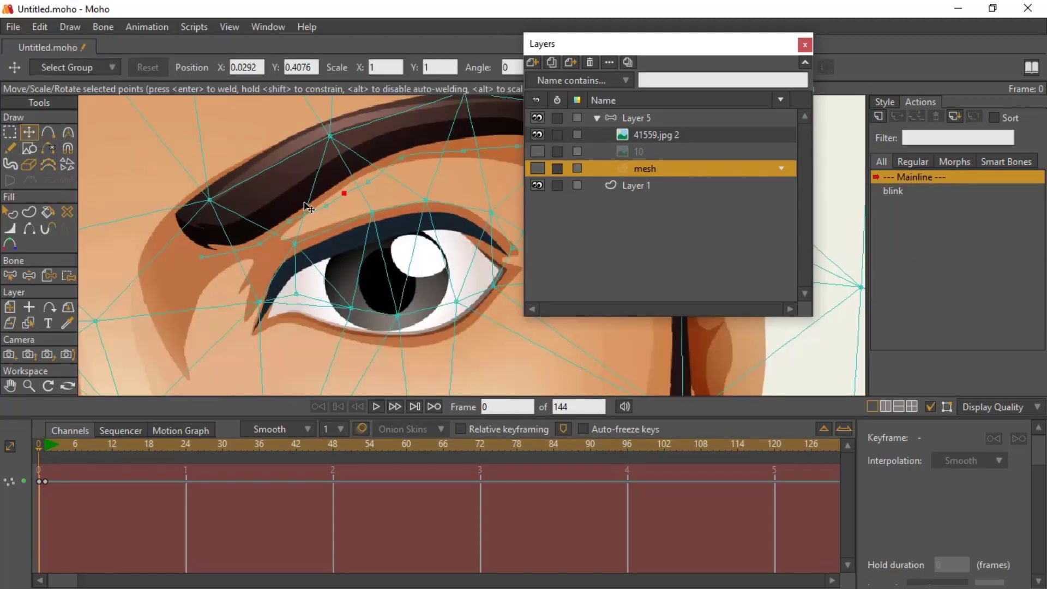
pyautogui.moveTo(331, 206); pyautogui.dragTo(396, 159)
pyautogui.click(463, 157)
pyautogui.moveTo(464, 155); pyautogui.dragTo(466, 148)
pyautogui.hotkey('ctrl', 'z')
# Examine the mesh points around both eyes, the nose and the mouth, and across the character's upper body.
pyautogui.moveTo(223, 267); pyautogui.dragTo(530, 252)
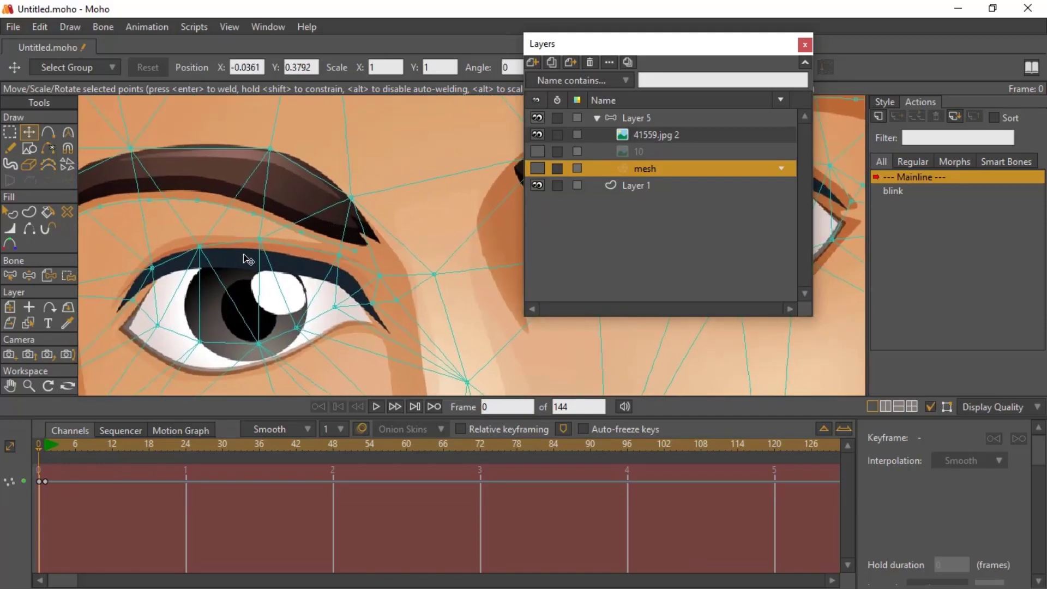
pyautogui.scroll(4, 248, 258)
pyautogui.moveTo(233, 314); pyautogui.dragTo(318, 196)
pyautogui.scroll(-2, 327, 247)
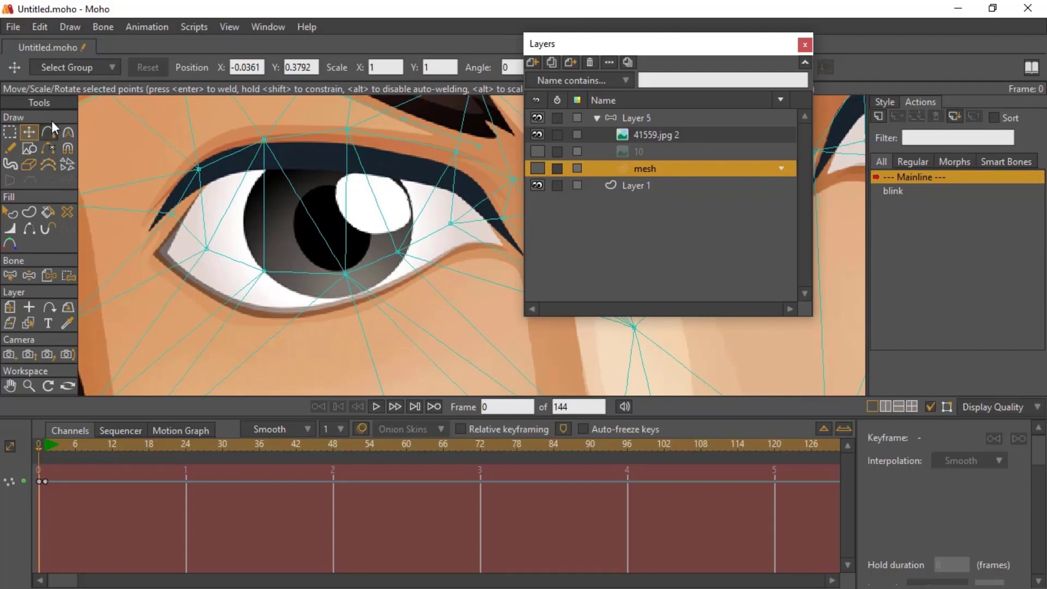
pyautogui.scroll(-4, 327, 240)
pyautogui.scroll(3, 327, 240)
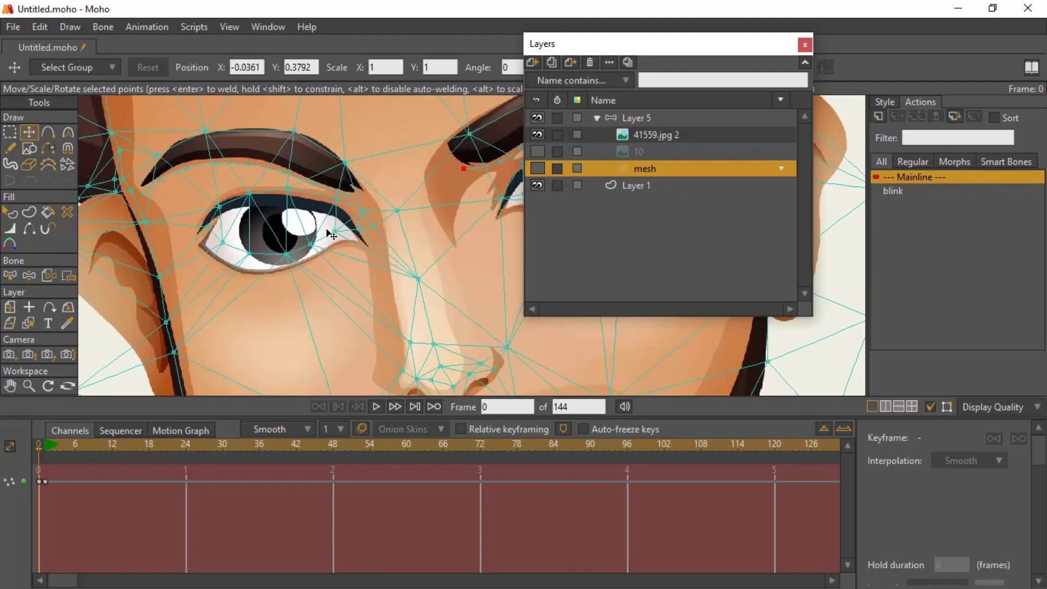
pyautogui.scroll(-1, 330, 234)
pyautogui.scroll(-3, 381, 245)
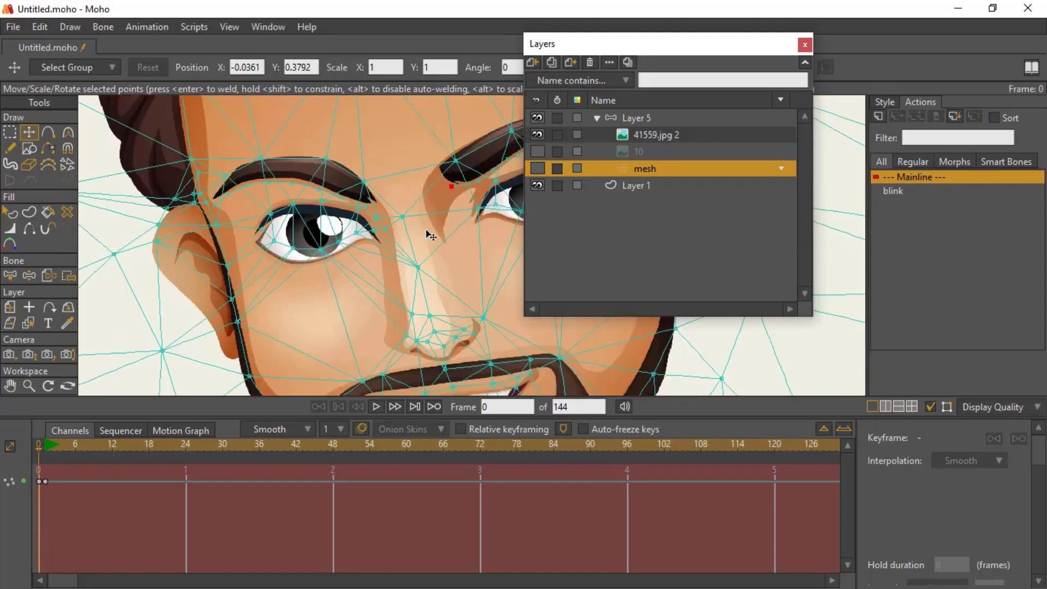
pyautogui.scroll(-4, 367, 230)
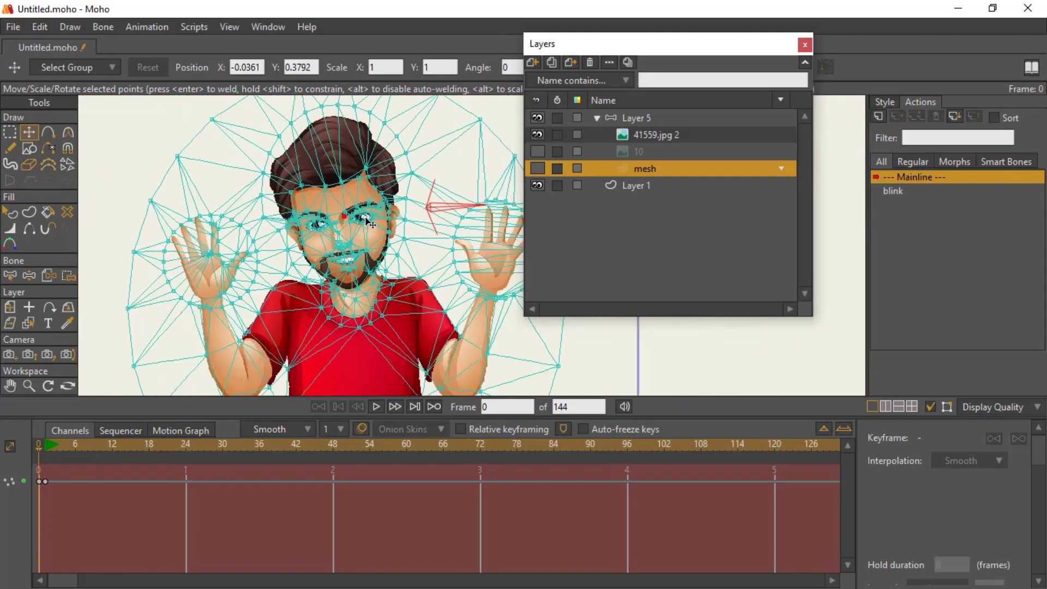
pyautogui.scroll(4, 354, 203)
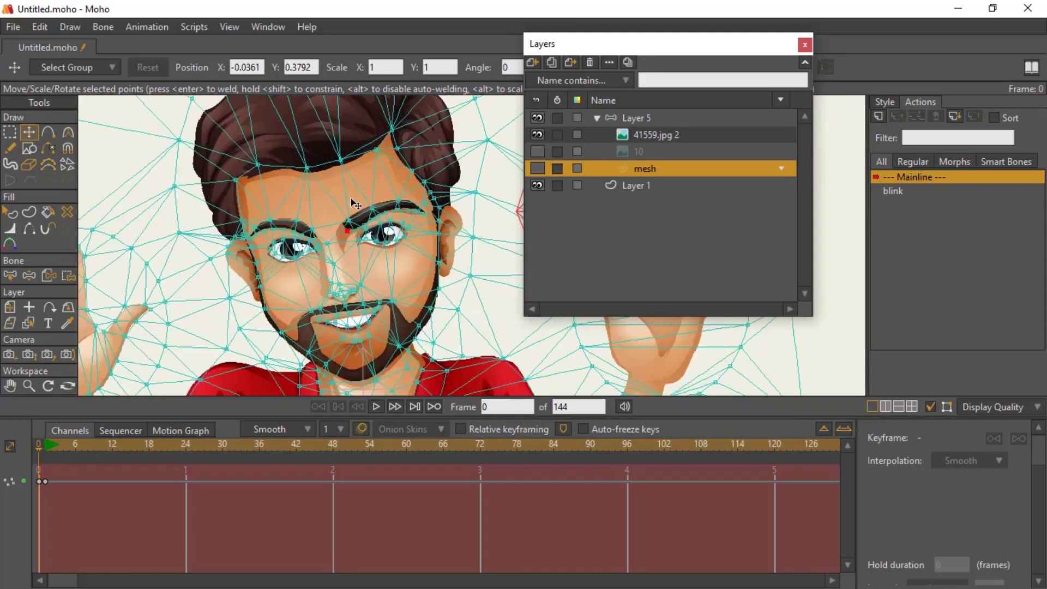
pyautogui.moveTo(321, 310); pyautogui.dragTo(310, 265)
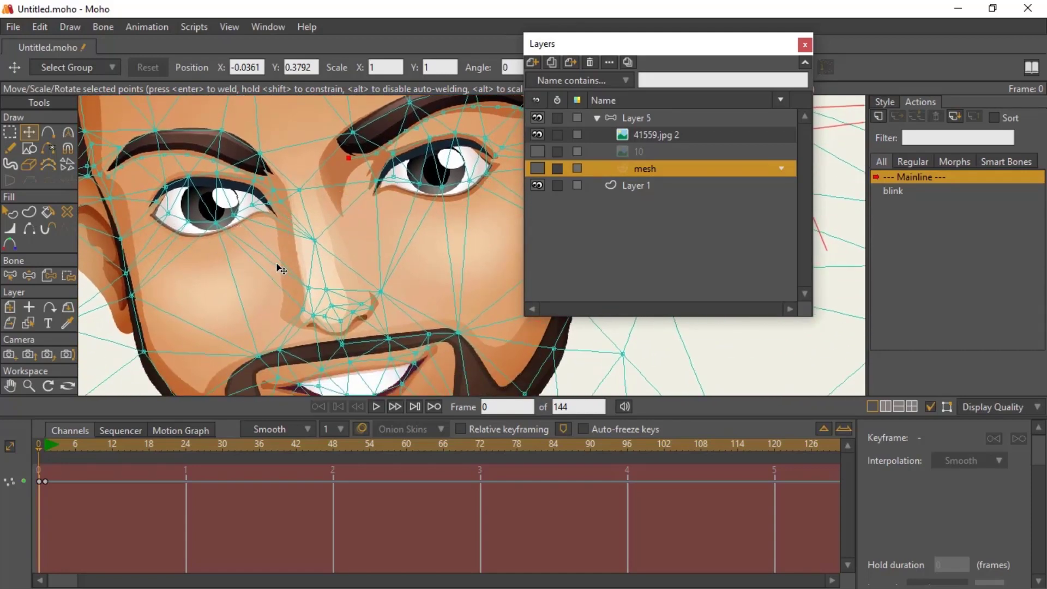
pyautogui.moveTo(276, 271); pyautogui.dragTo(292, 159)
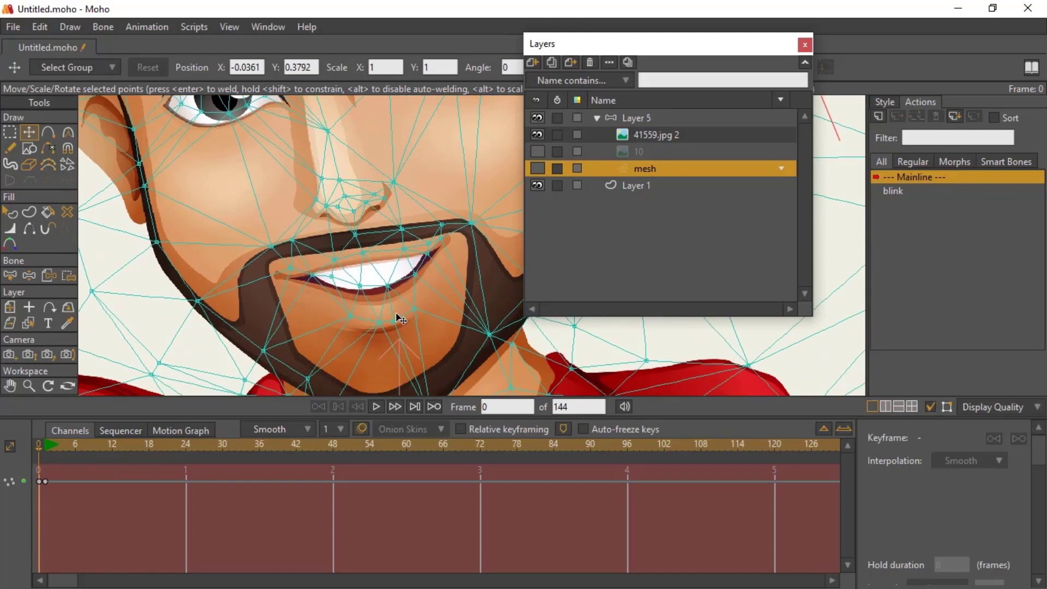
pyautogui.scroll(4, 378, 283)
pyautogui.scroll(-6, 370, 238)
pyautogui.moveTo(370, 235); pyautogui.dragTo(355, 280)
pyautogui.scroll(-4, 364, 306)
# Delete the mesh layer's point-motion keyframe just after frame 0.
pyautogui.click(44, 479)
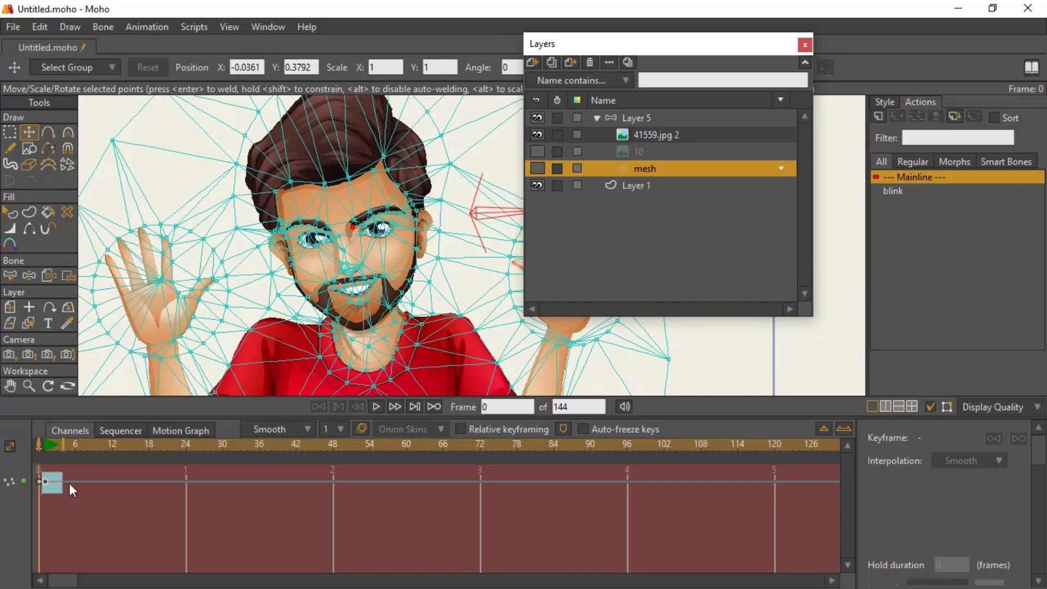
pyautogui.press('Delete')
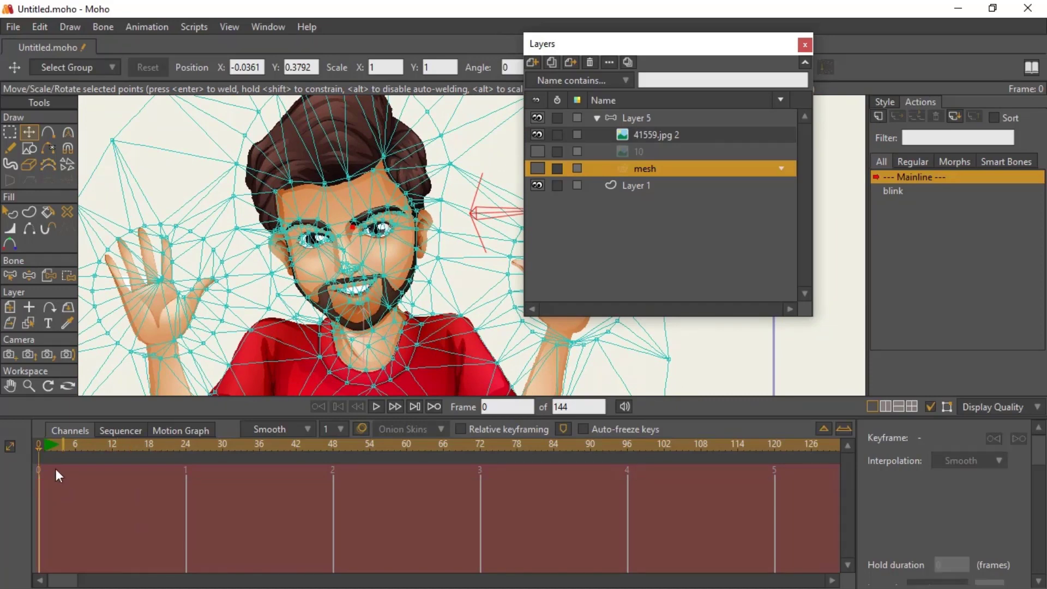
pyautogui.scroll(3, 409, 292)
pyautogui.scroll(-3, 402, 292)
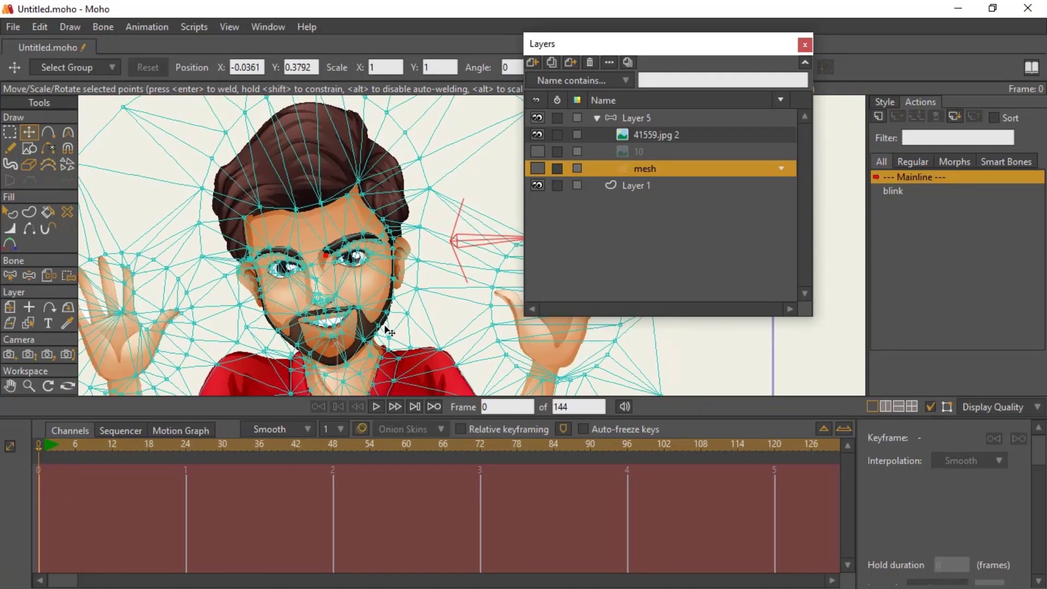
# Select the mesh points covering the face, shift them slightly down so the lower row meets the lower eyelids, and clear the selection.
pyautogui.scroll(3, 383, 311)
pyautogui.scroll(4, 357, 290)
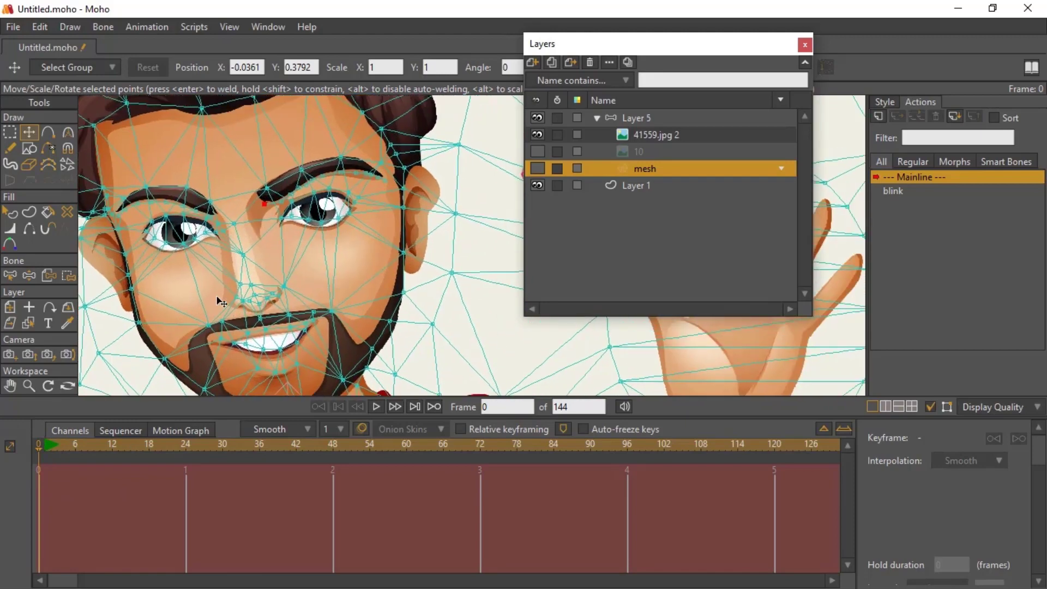
pyautogui.scroll(-4, 171, 269)
pyautogui.scroll(-4, 180, 271)
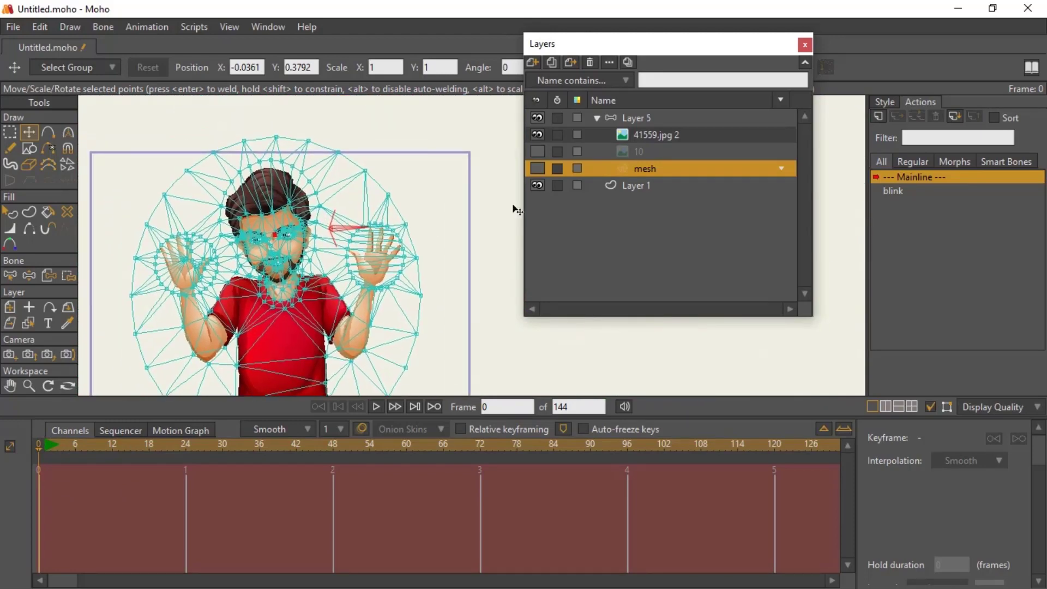
pyautogui.click(10, 132)
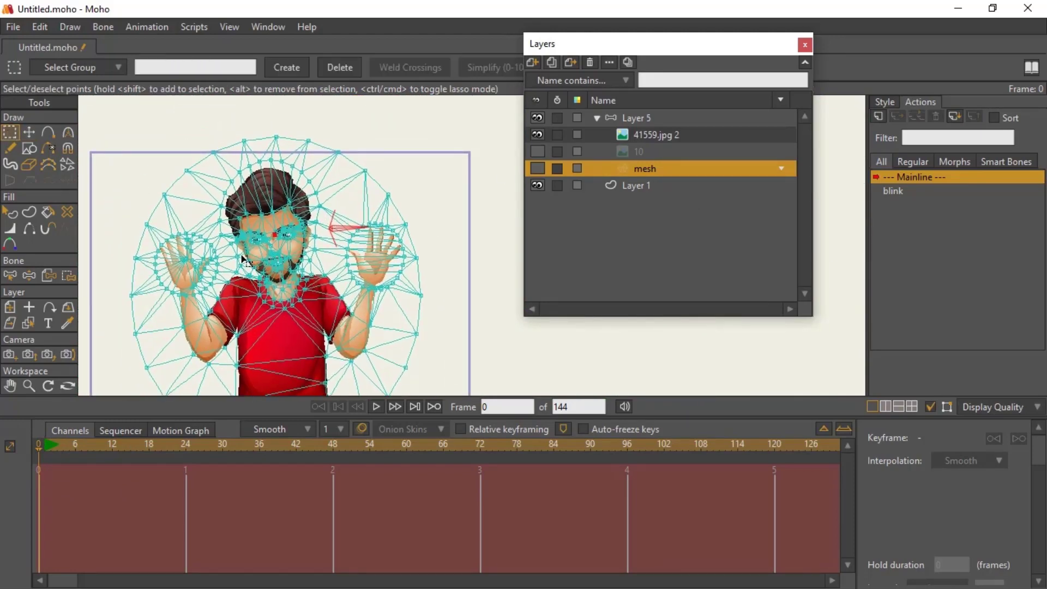
pyautogui.scroll(4, 243, 259)
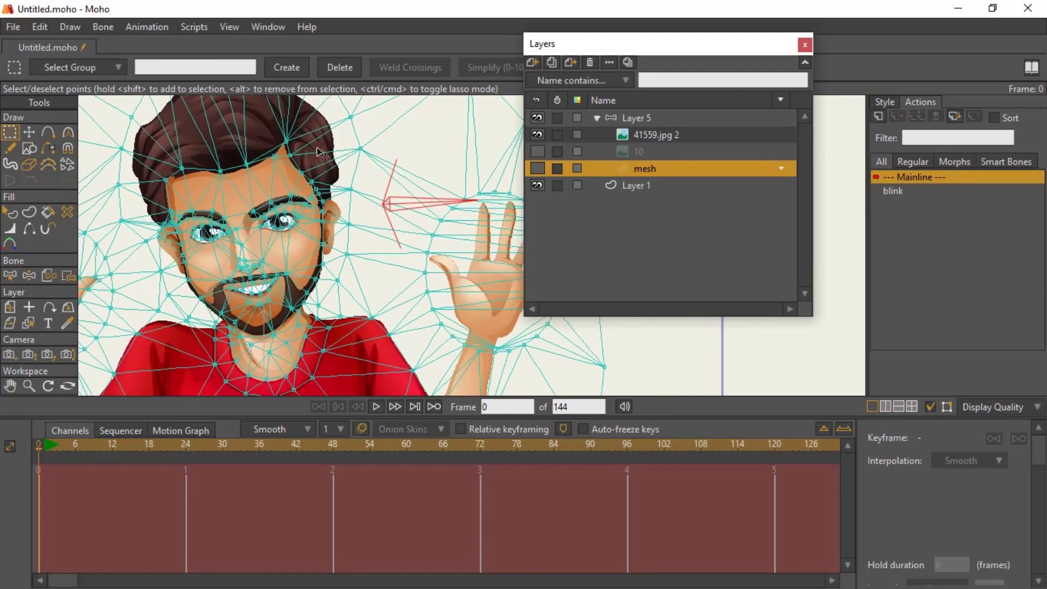
pyautogui.moveTo(317, 151)
pyautogui.mouseDown()
pyautogui.moveTo(249, 124)
pyautogui.moveTo(169, 165)
pyautogui.mouseUp()
pyautogui.moveTo(155, 219)
pyautogui.mouseDown()
pyautogui.moveTo(171, 305)
pyautogui.moveTo(208, 336)
pyautogui.moveTo(278, 355)
pyautogui.moveTo(332, 184)
pyautogui.mouseUp()
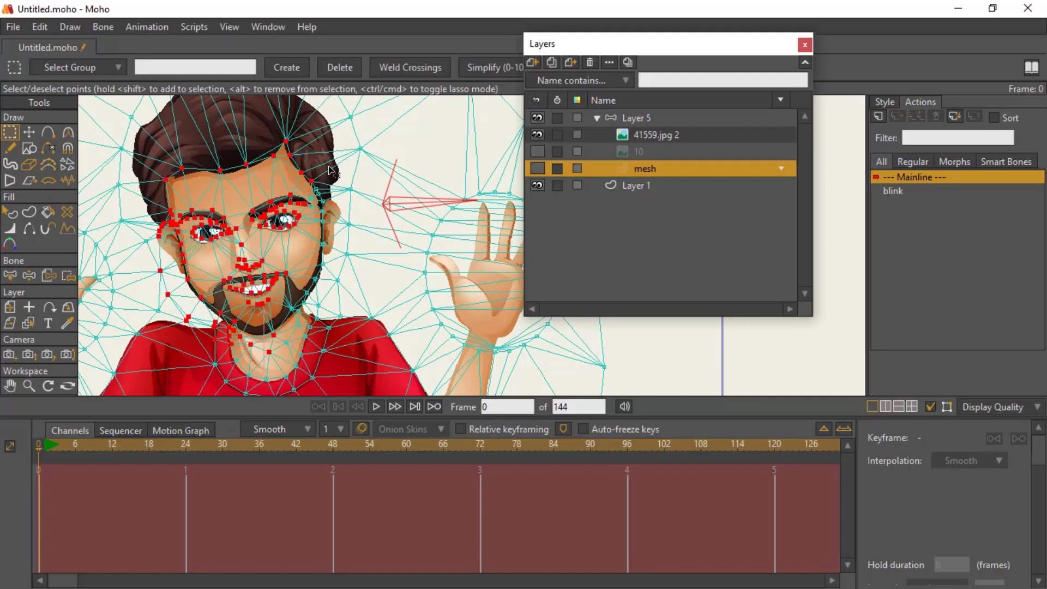
pyautogui.moveTo(150, 205)
pyautogui.mouseDown()
pyautogui.moveTo(177, 296)
pyautogui.moveTo(229, 339)
pyautogui.moveTo(274, 339)
pyautogui.moveTo(324, 316)
pyautogui.moveTo(344, 264)
pyautogui.moveTo(344, 190)
pyautogui.moveTo(312, 147)
pyautogui.moveTo(92, 167)
pyautogui.mouseUp()
pyautogui.click(36, 132)
pyautogui.scroll(3, 189, 254)
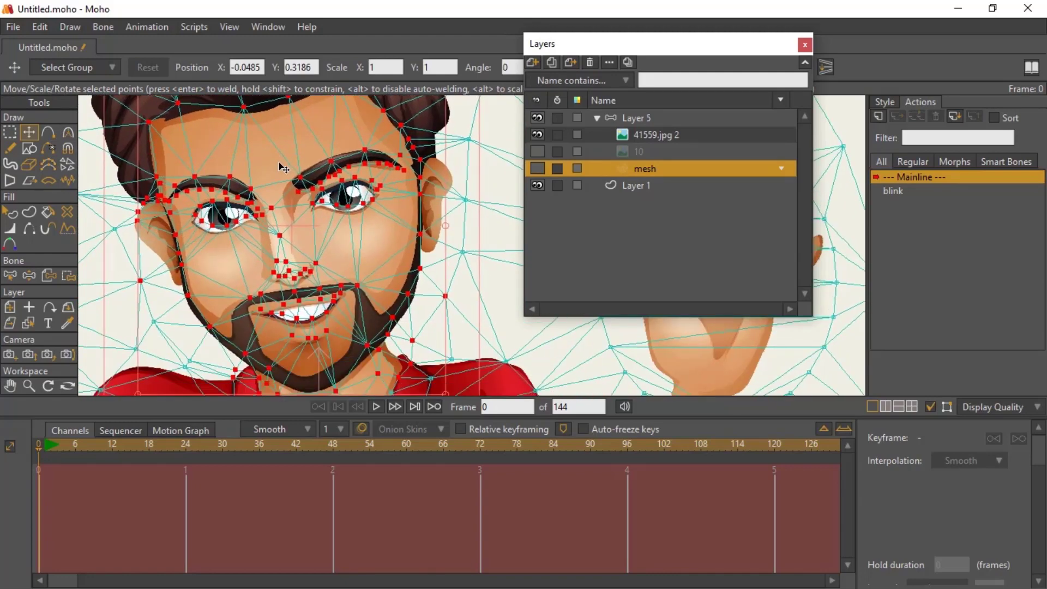
pyautogui.moveTo(284, 174); pyautogui.dragTo(283, 175)
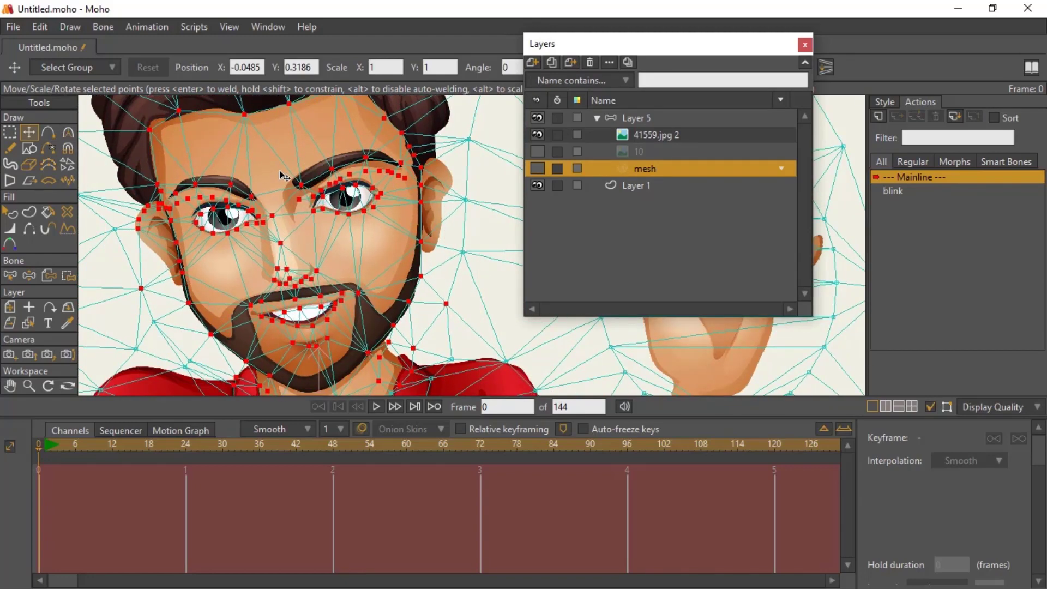
pyautogui.scroll(4, 284, 176)
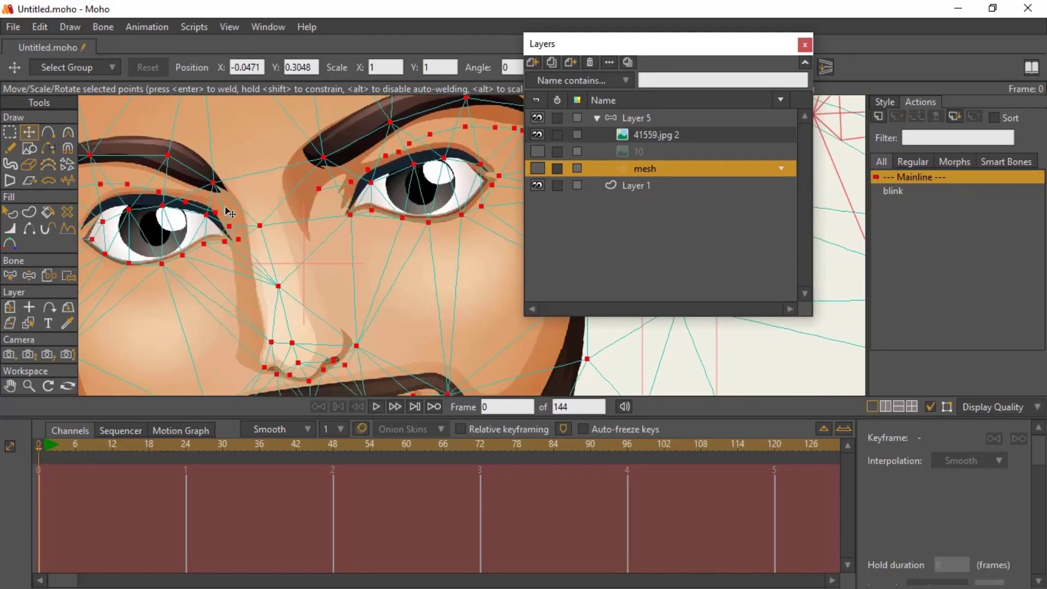
pyautogui.moveTo(368, 245); pyautogui.dragTo(369, 404)
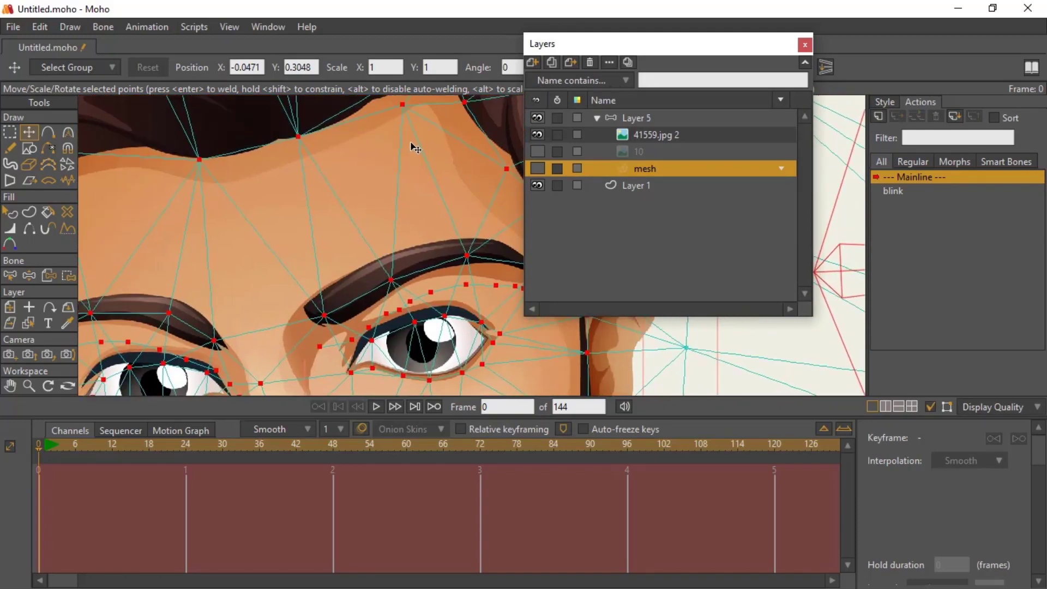
pyautogui.scroll(-2, 377, 175)
pyautogui.click(10, 132)
pyautogui.click(124, 167)
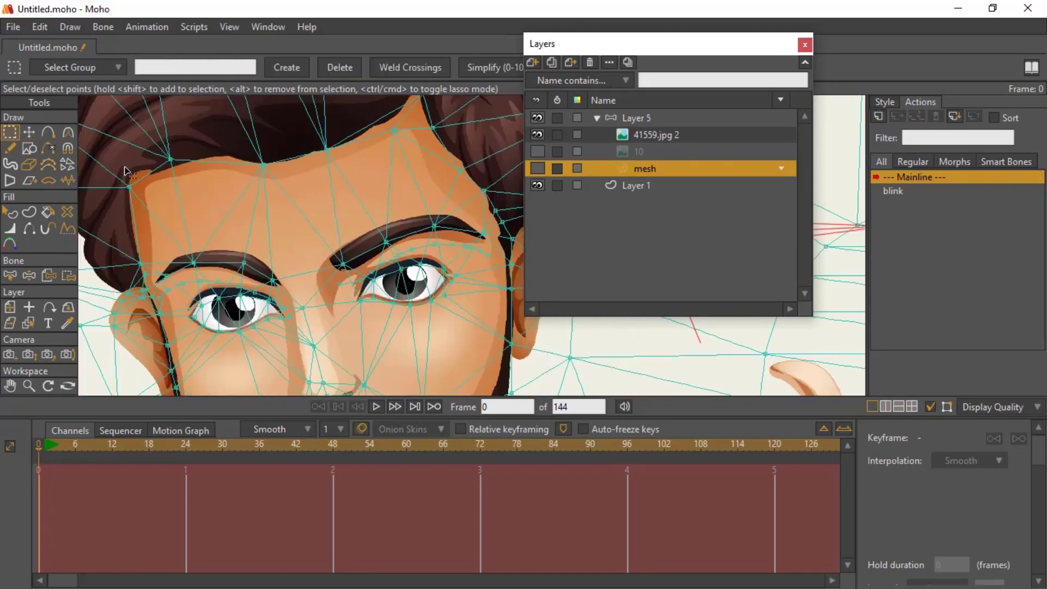
# Add extra mesh points along the lower lid of the eye on the image's left.
pyautogui.scroll(-2, 221, 249)
pyautogui.moveTo(221, 249); pyautogui.dragTo(251, 171)
pyautogui.scroll(3, 251, 174)
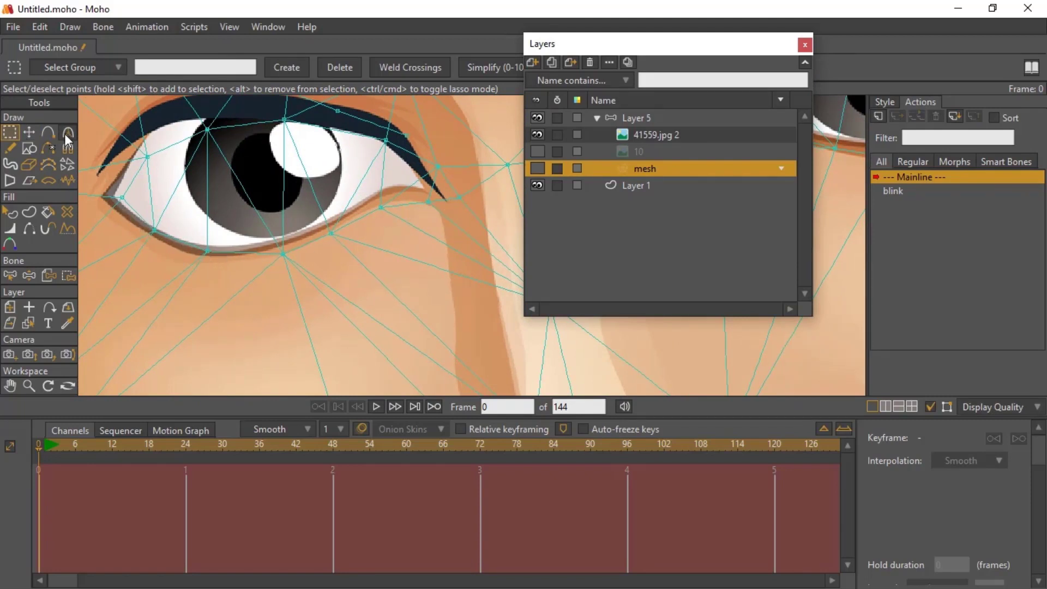
pyautogui.click(48, 132)
pyautogui.click(234, 254)
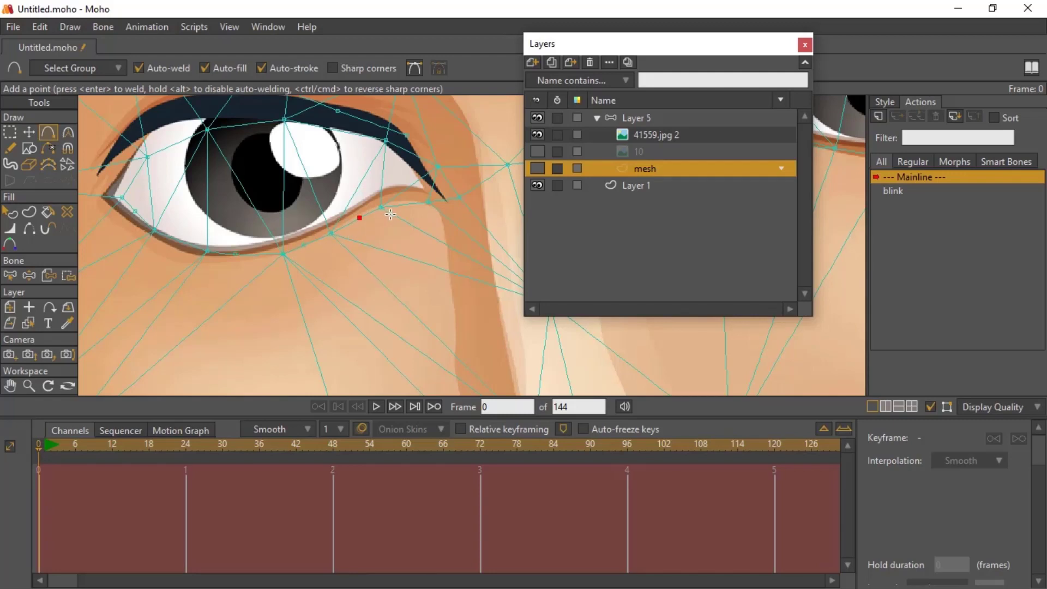
# Insert extra mesh points between the existing ones along the upper lid of the same eye, out to both corners.
pyautogui.click(340, 130)
pyautogui.click(364, 134)
pyautogui.click(408, 151)
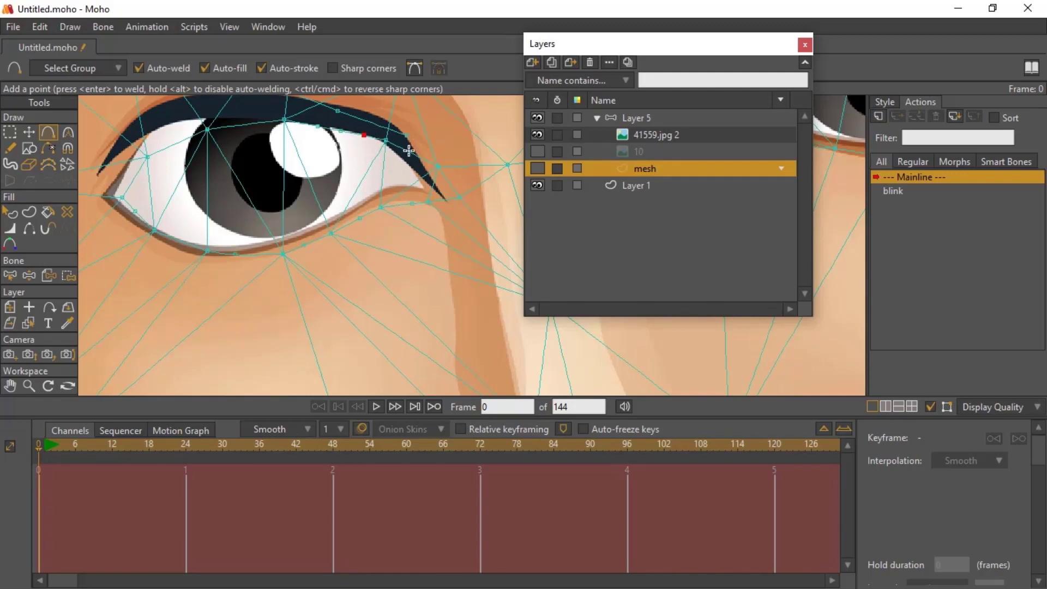
pyautogui.click(243, 123)
pyautogui.click(127, 163)
pyautogui.moveTo(229, 137); pyautogui.dragTo(231, 220)
pyautogui.moveTo(334, 201); pyautogui.dragTo(451, 203)
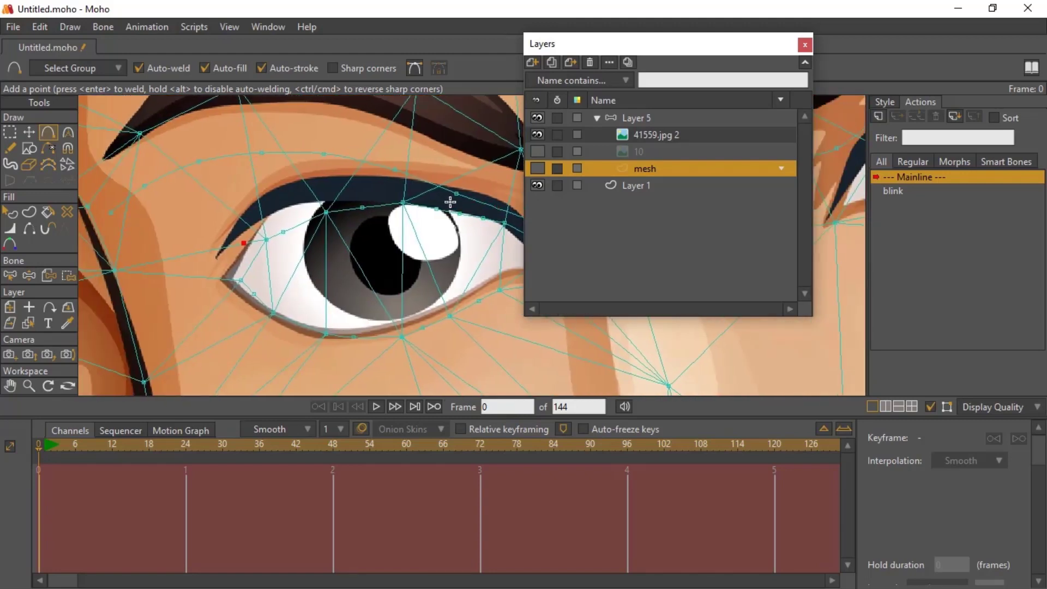
pyautogui.scroll(-3, 358, 182)
pyautogui.moveTo(390, 174); pyautogui.dragTo(322, 204)
pyautogui.scroll(-3, 329, 189)
pyautogui.scroll(3, 343, 188)
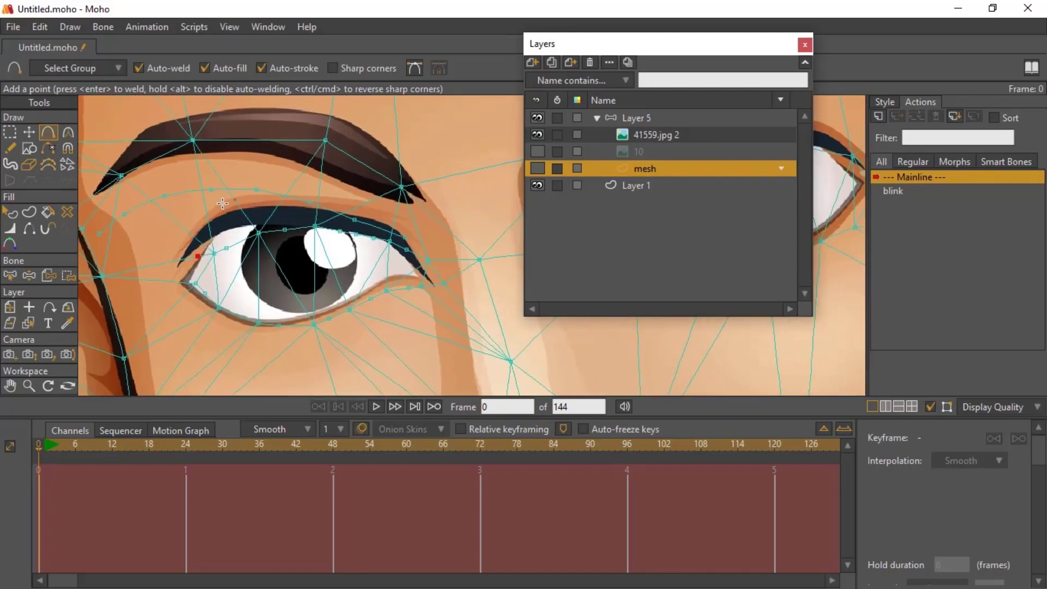
pyautogui.moveTo(439, 235); pyautogui.dragTo(374, 258)
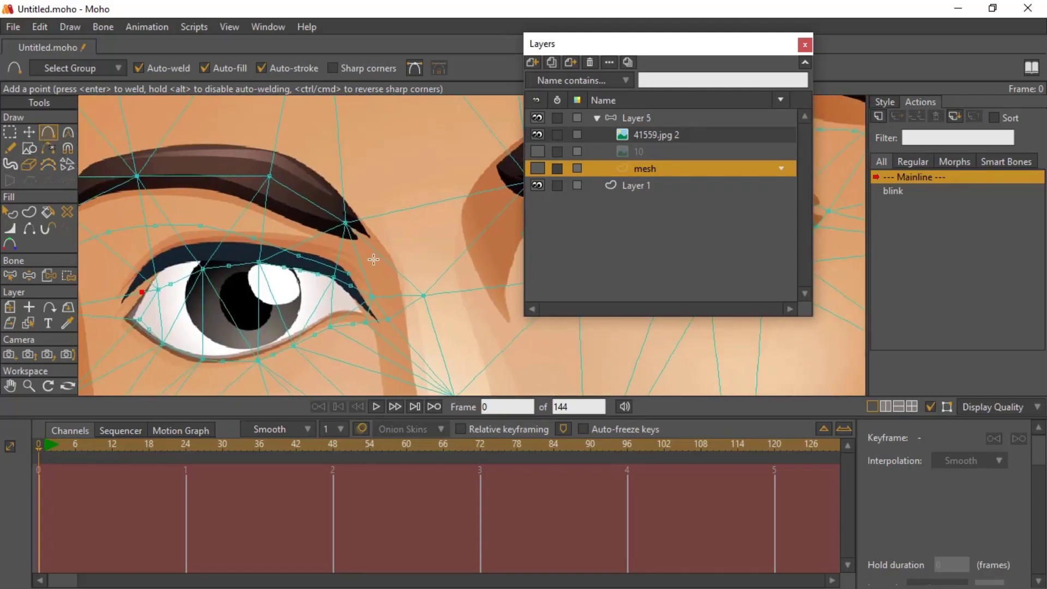
# Insert extra mesh points along the lower and upper lids of the eye on the image's right.
pyautogui.moveTo(281, 278); pyautogui.dragTo(304, 223)
pyautogui.scroll(3, 307, 224)
pyautogui.scroll(-6, 307, 224)
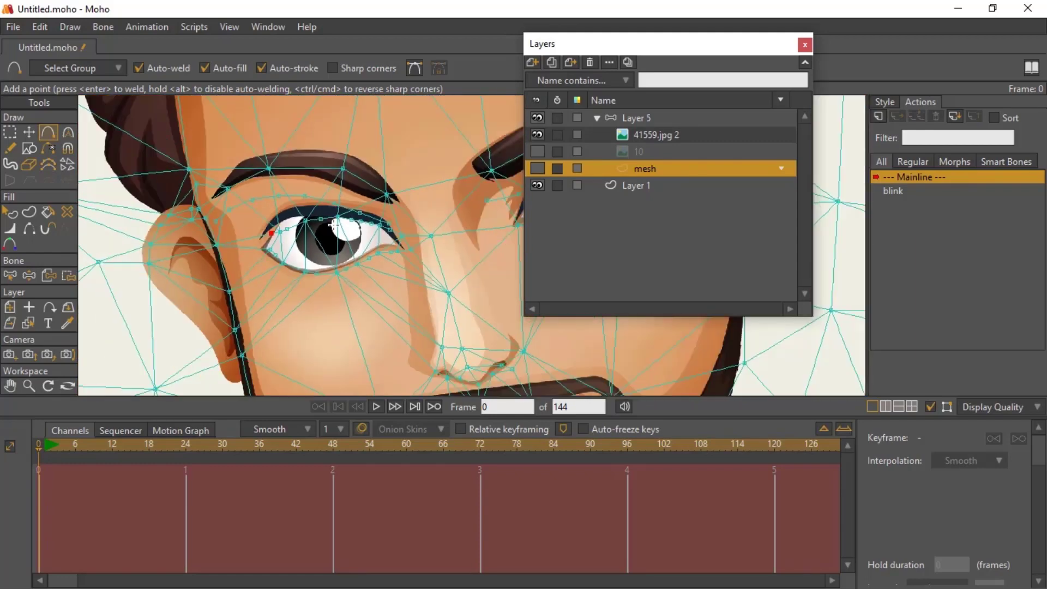
pyautogui.scroll(6, 295, 222)
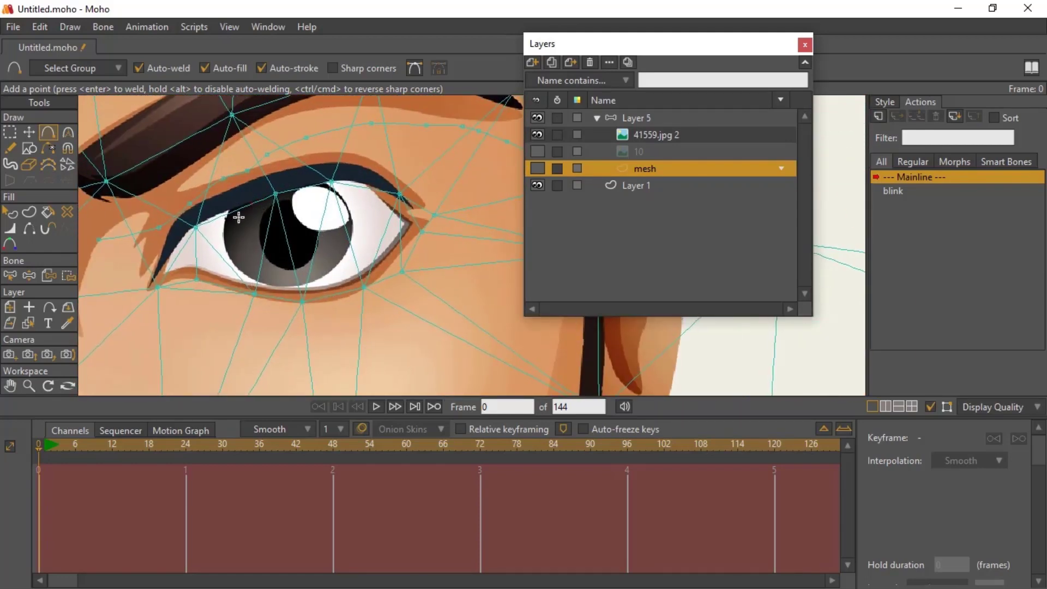
pyautogui.scroll(-6, 275, 221)
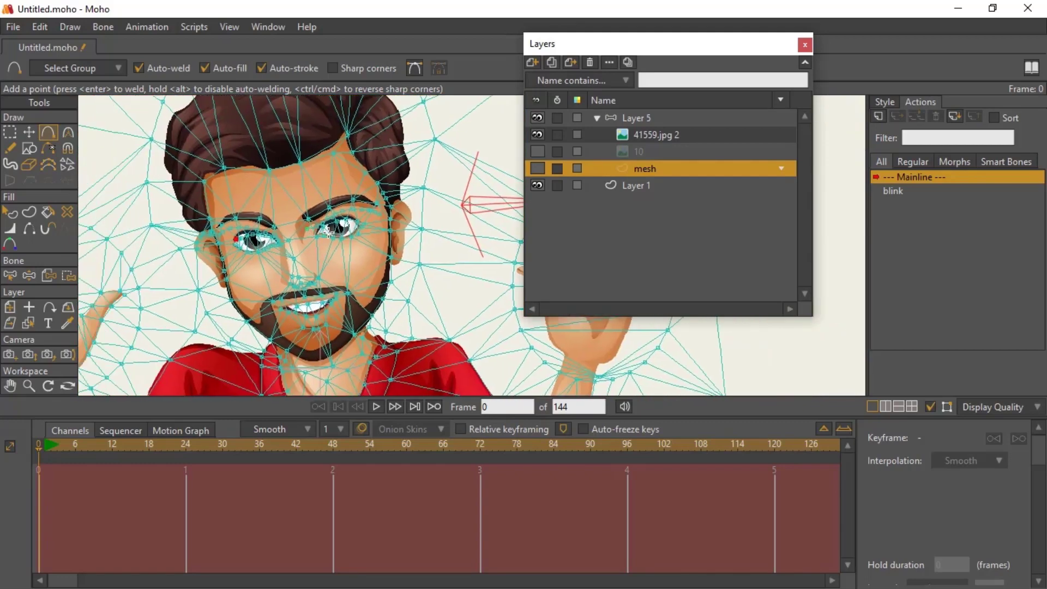
pyautogui.scroll(6, 336, 252)
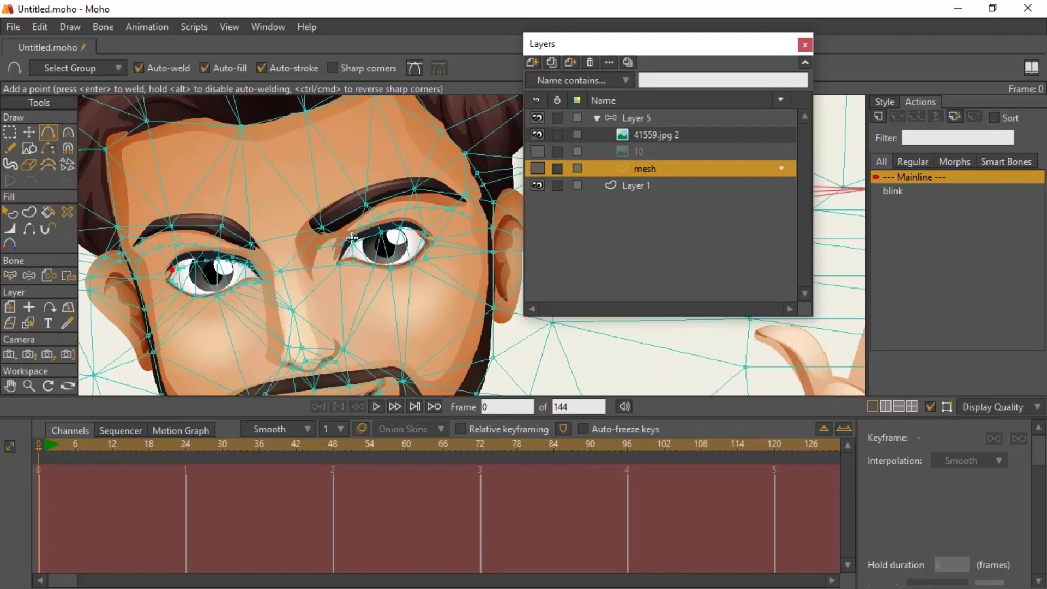
pyautogui.moveTo(319, 245); pyautogui.dragTo(284, 245)
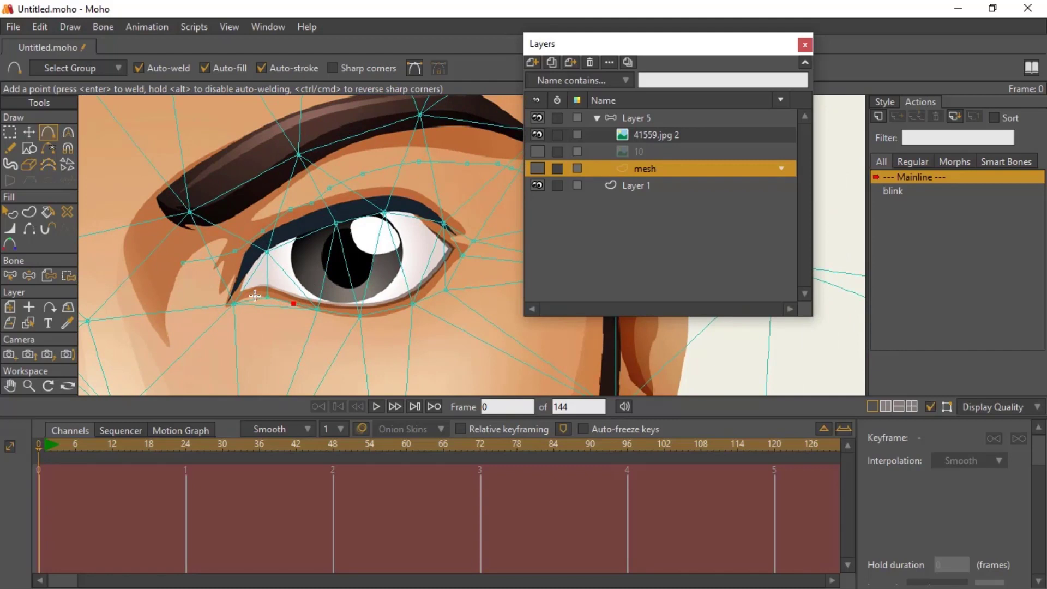
pyautogui.click(431, 295)
pyautogui.click(314, 229)
pyautogui.scroll(-4, 336, 213)
pyautogui.scroll(2, 326, 212)
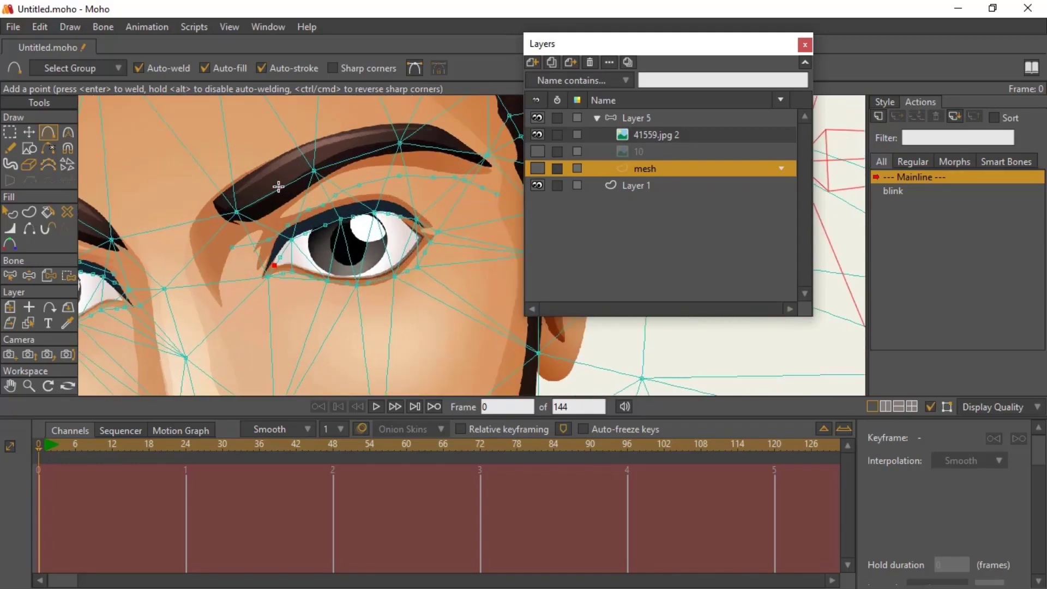
# Add extra mesh points along both eyebrows, between the existing brow points.
pyautogui.click(278, 188)
pyautogui.click(342, 162)
pyautogui.scroll(-3, 314, 200)
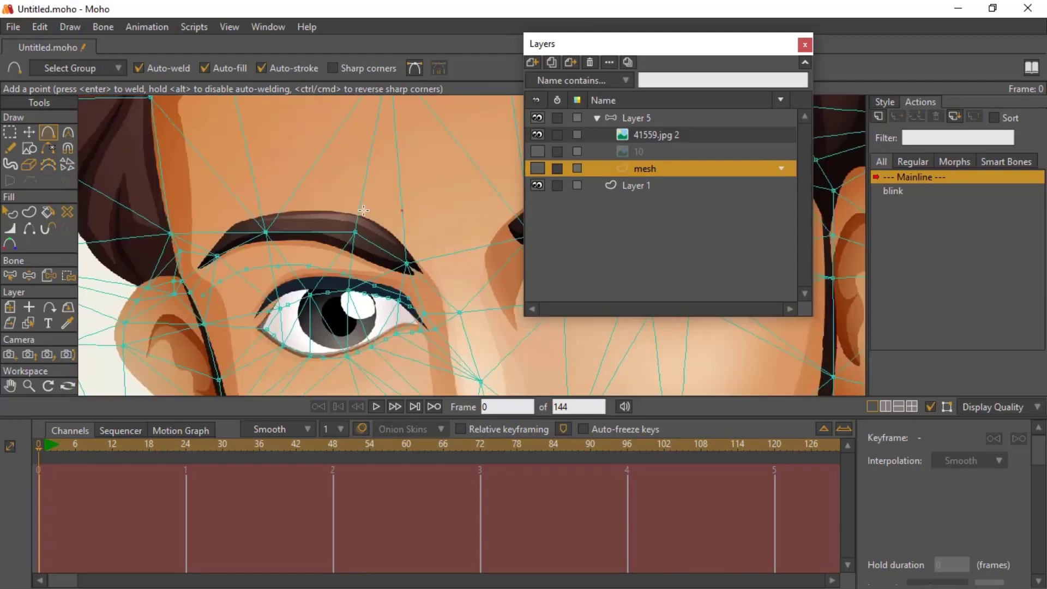
pyautogui.click(239, 233)
pyautogui.click(234, 247)
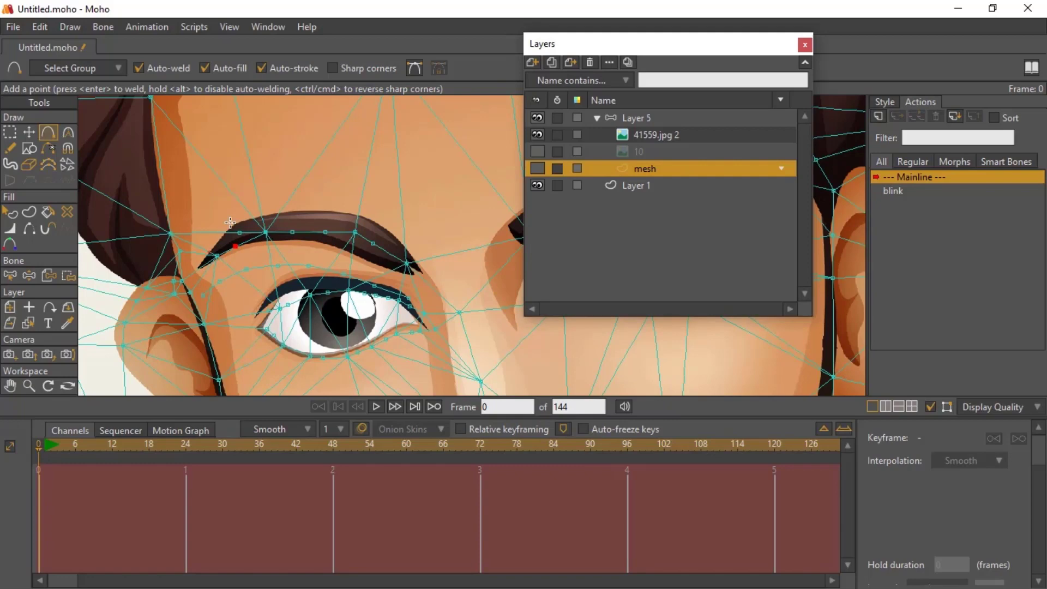
# Triangulate the 2D mesh again so the added eye and brow points are connected, and inspect both eyes.
pyautogui.click(33, 27)
pyautogui.moveTo(65, 27)
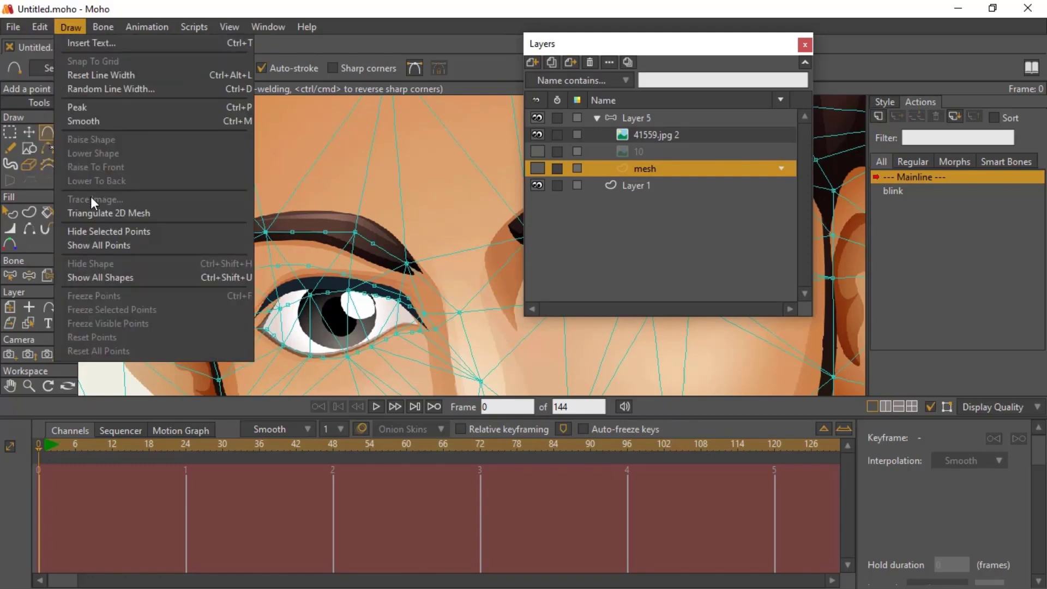
pyautogui.click(121, 213)
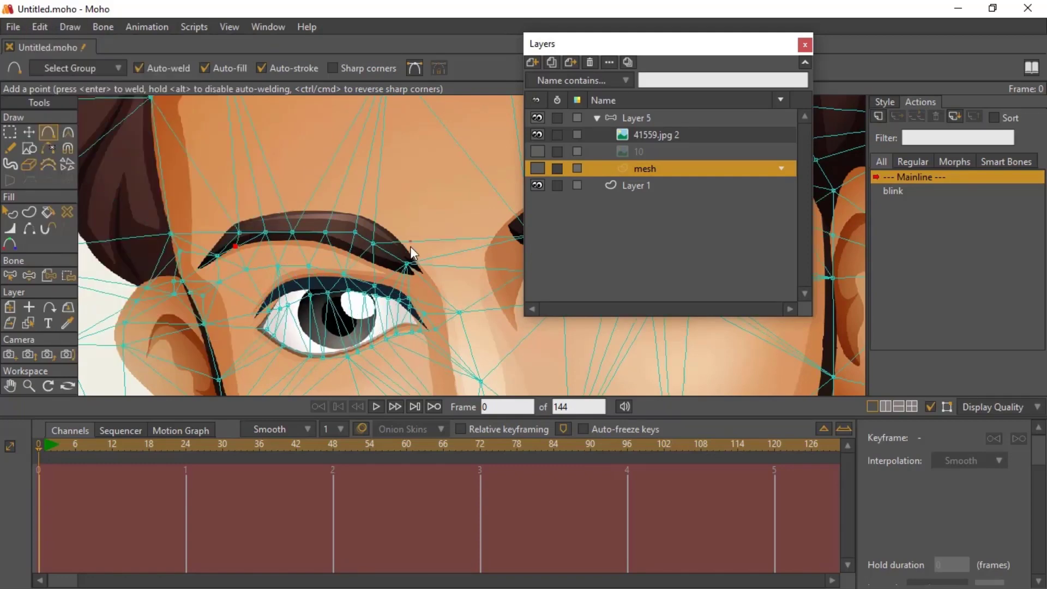
pyautogui.scroll(-4, 410, 247)
pyautogui.moveTo(415, 247); pyautogui.dragTo(299, 241)
pyautogui.scroll(4, 370, 291)
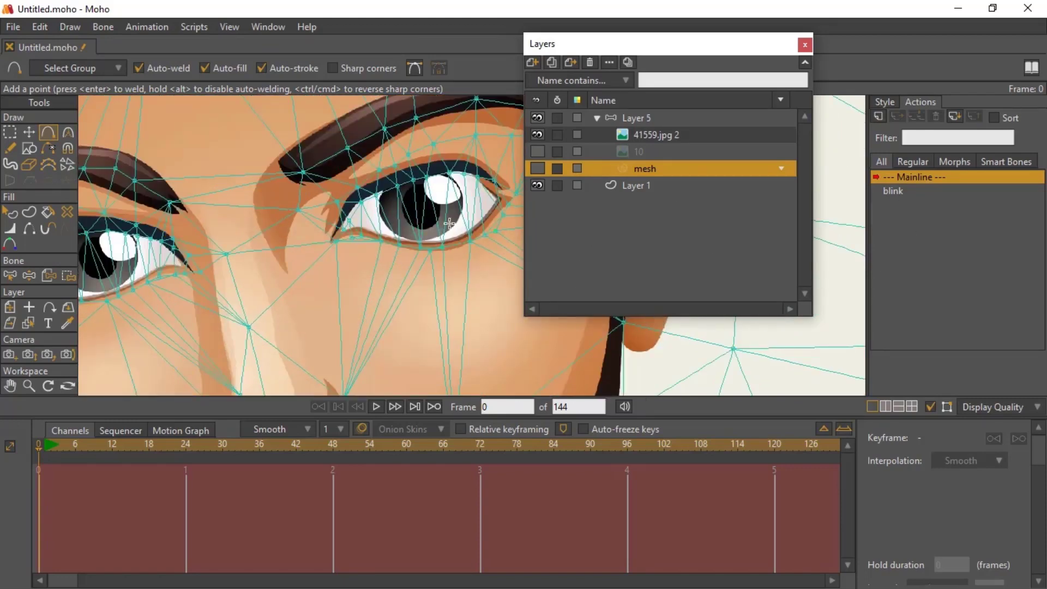
pyautogui.scroll(-5, 450, 224)
pyautogui.moveTo(402, 204); pyautogui.dragTo(410, 241)
pyautogui.scroll(3, 410, 242)
pyautogui.scroll(2, 410, 241)
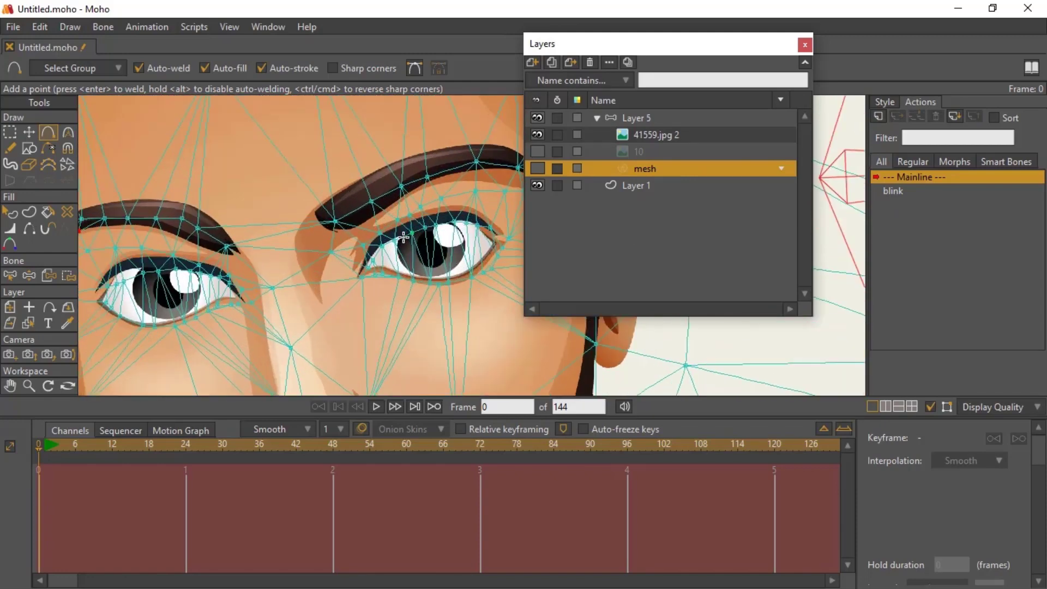
# In the blink action, delete the mesh's existing point-motion keyframe at frame 48.
pyautogui.click(900, 192)
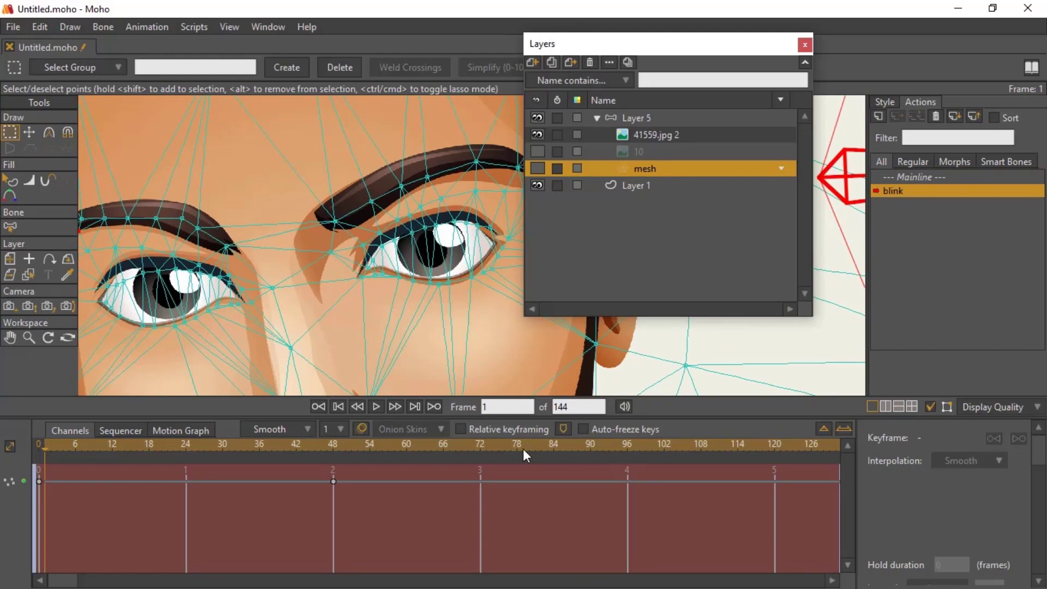
pyautogui.click(334, 445)
pyautogui.click(333, 482)
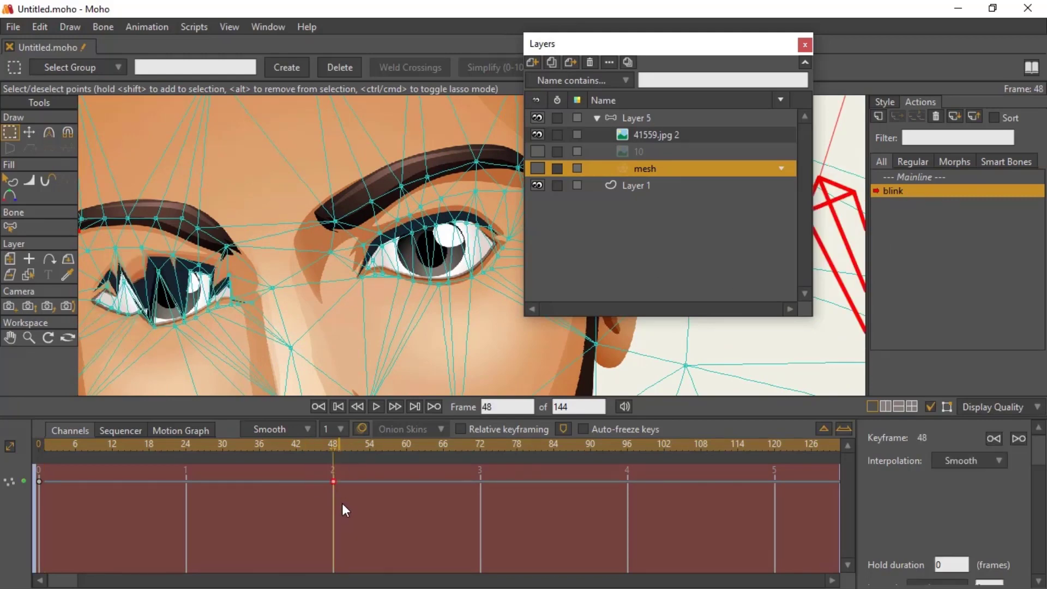
pyautogui.click(355, 503)
pyautogui.scroll(5, 328, 297)
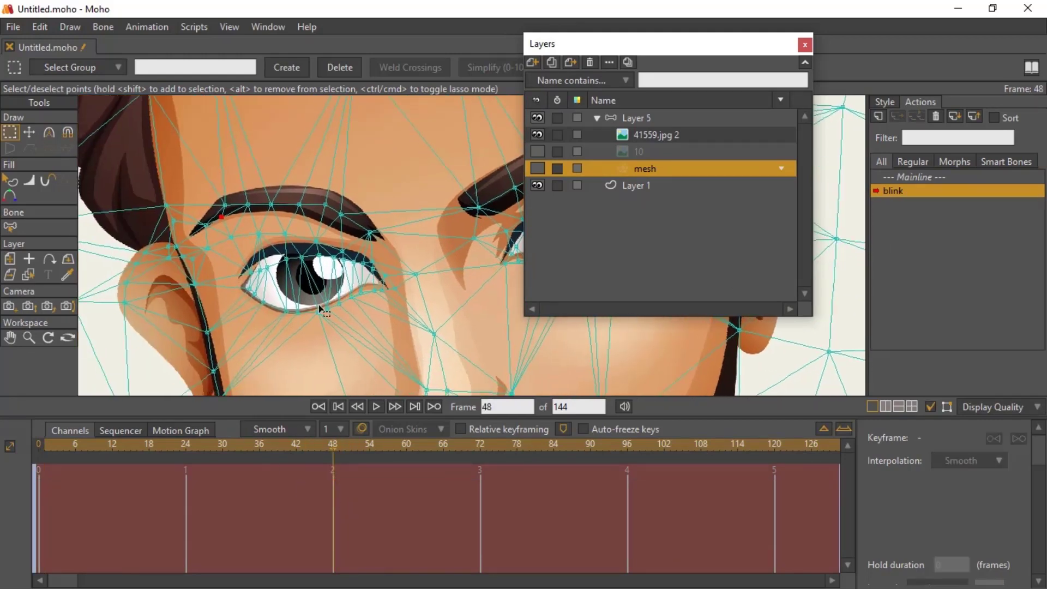
# At frame 48, move the upper-lid points of the eye on the image's left down toward the lower lid, from the iris to the inner corner.
pyautogui.click(29, 132)
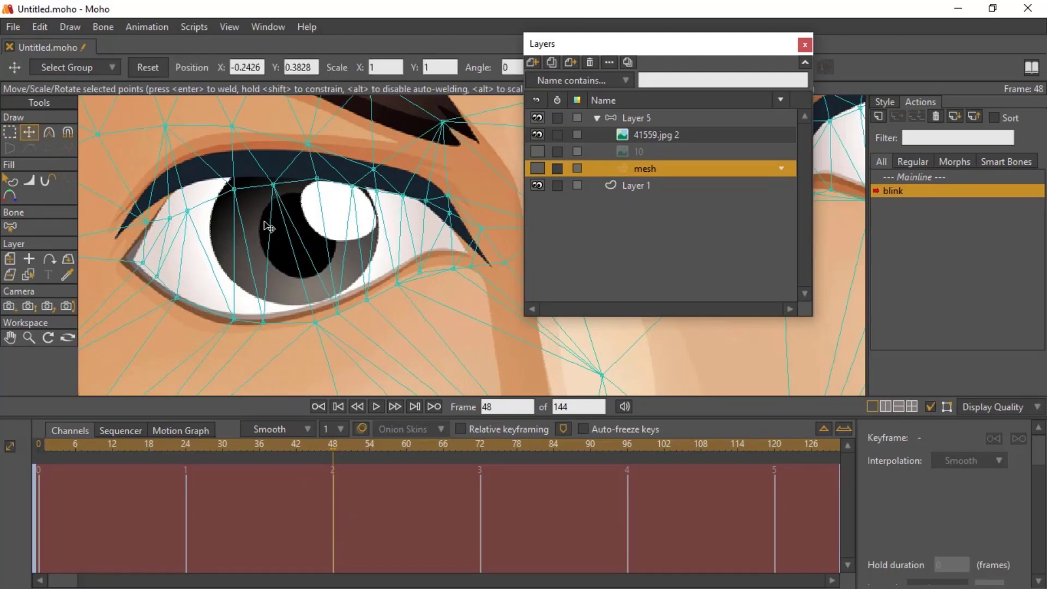
pyautogui.moveTo(279, 197); pyautogui.dragTo(281, 269)
pyautogui.moveTo(319, 182); pyautogui.dragTo(328, 282)
pyautogui.moveTo(353, 187); pyautogui.dragTo(377, 249)
pyautogui.moveTo(403, 195); pyautogui.dragTo(407, 257)
pyautogui.moveTo(428, 203); pyautogui.dragTo(455, 257)
# Pull the same eye's upper-lid points between the iris and the outer corner down to the lower lid.
pyautogui.moveTo(314, 102); pyautogui.dragTo(398, 194)
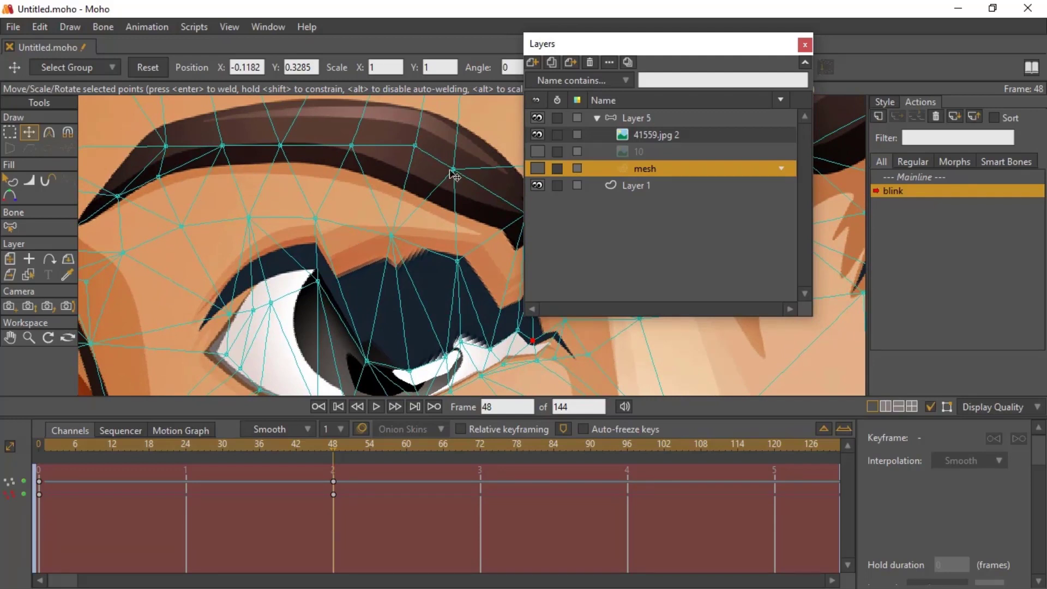
pyautogui.moveTo(315, 219)
pyautogui.mouseDown()
pyautogui.moveTo(315, 330)
pyautogui.moveTo(328, 222)
pyautogui.mouseUp()
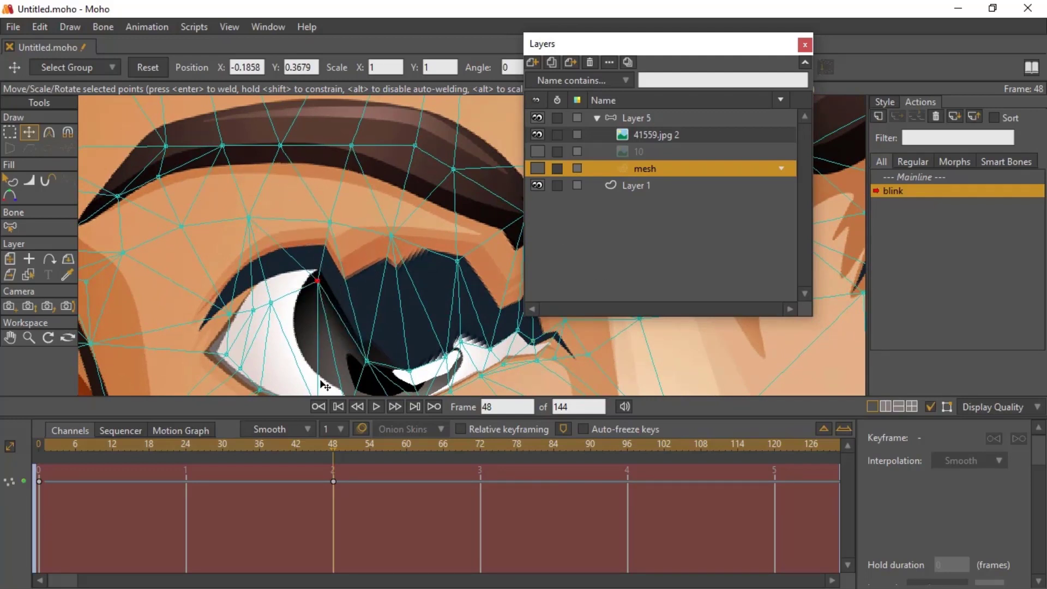
pyautogui.moveTo(318, 282); pyautogui.dragTo(317, 384)
pyautogui.moveTo(272, 303); pyautogui.dragTo(250, 384)
pyautogui.moveTo(229, 314); pyautogui.dragTo(234, 366)
# Lower the middle and inner-corner upper-lid points further so they sit on the lower lid line.
pyautogui.moveTo(274, 372); pyautogui.dragTo(224, 291)
pyautogui.moveTo(316, 281); pyautogui.dragTo(310, 324)
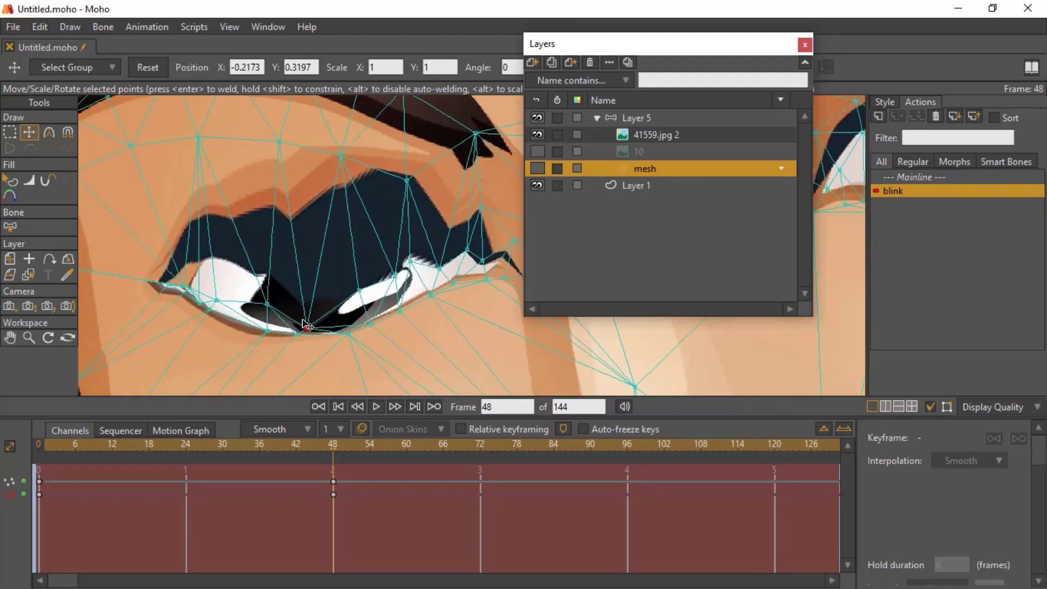
pyautogui.moveTo(395, 276); pyautogui.dragTo(354, 318)
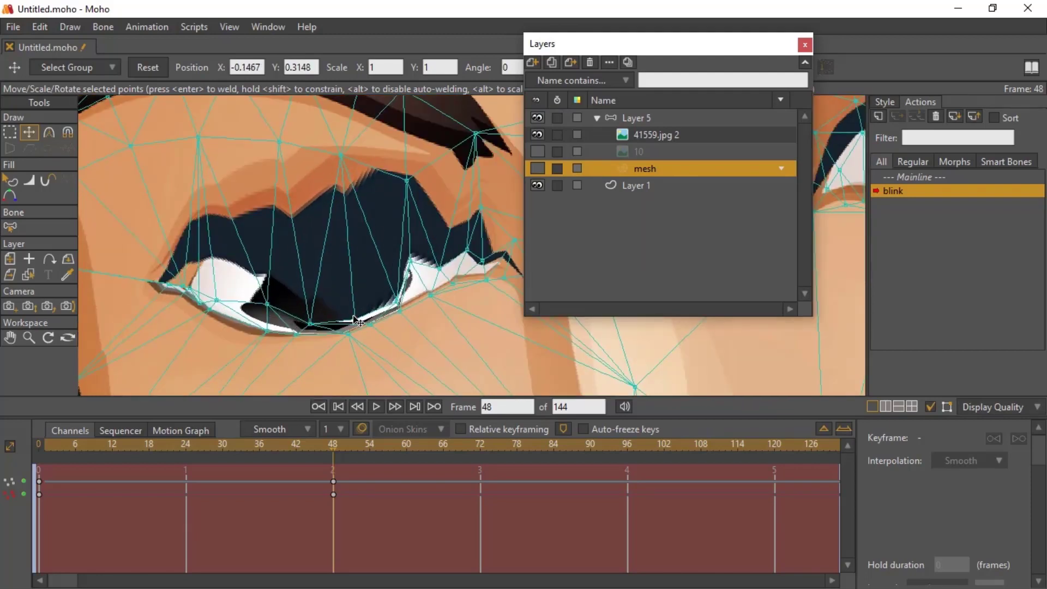
pyautogui.moveTo(435, 271); pyautogui.dragTo(454, 290)
pyautogui.moveTo(467, 251); pyautogui.dragTo(486, 273)
pyautogui.moveTo(485, 218); pyautogui.dragTo(487, 261)
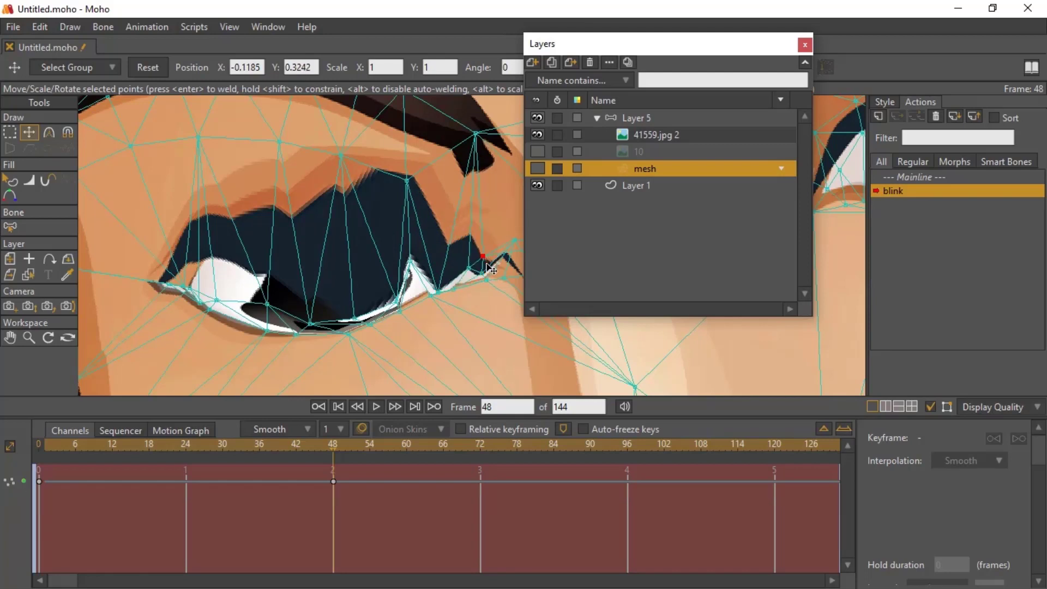
# Bring the row of mesh points above the same eye's upper lid down to just above the closed lid line.
pyautogui.moveTo(412, 186); pyautogui.dragTo(424, 259)
pyautogui.moveTo(342, 167); pyautogui.dragTo(359, 315)
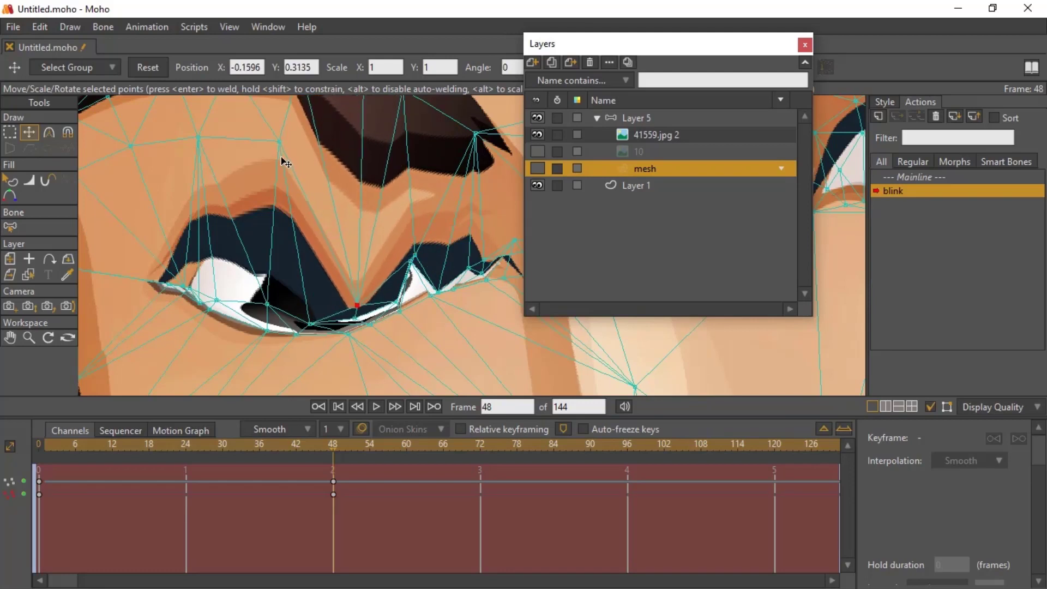
pyautogui.moveTo(280, 143); pyautogui.dragTo(265, 281)
pyautogui.moveTo(199, 153); pyautogui.dragTo(208, 286)
pyautogui.moveTo(124, 146); pyautogui.dragTo(166, 283)
# Fine-tune the lid and crease points near both corners of the same eye to flatten the closed lid.
pyautogui.moveTo(368, 177); pyautogui.dragTo(317, 225)
pyautogui.moveTo(218, 172); pyautogui.dragTo(317, 201)
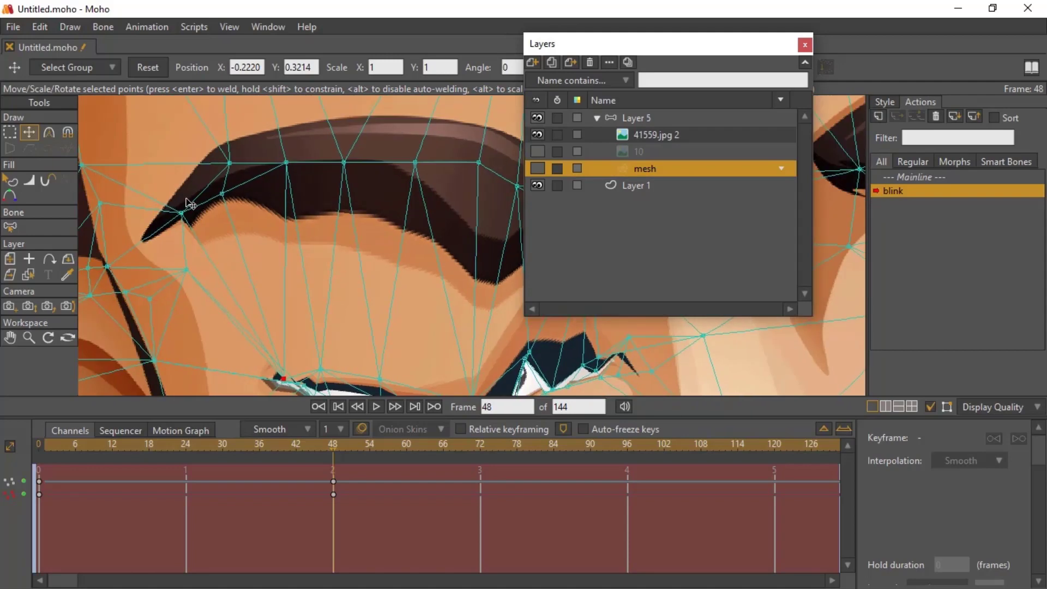
pyautogui.moveTo(480, 393); pyautogui.dragTo(413, 268)
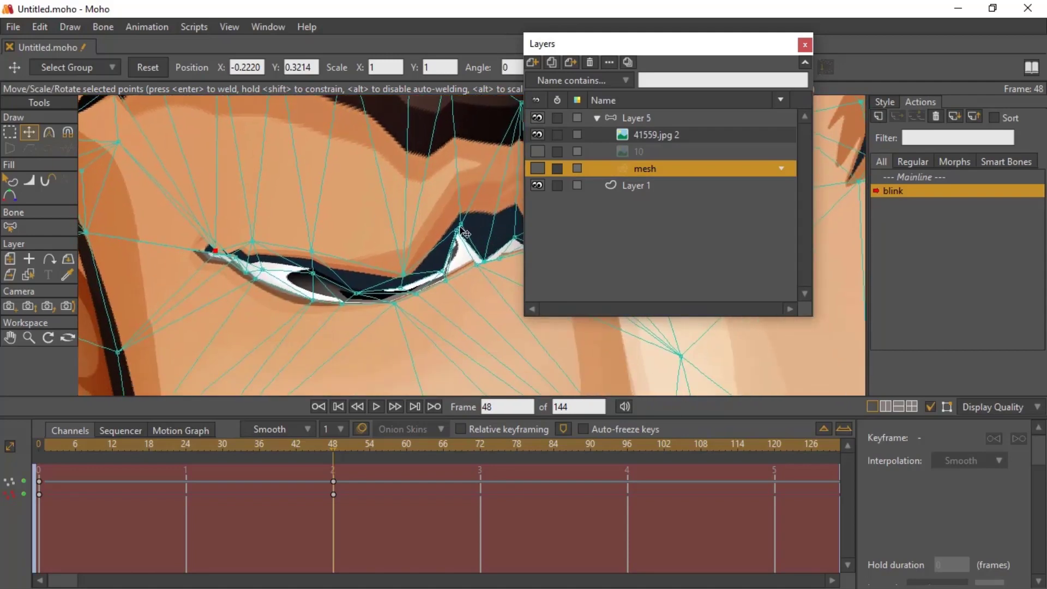
pyautogui.moveTo(465, 234); pyautogui.dragTo(462, 273)
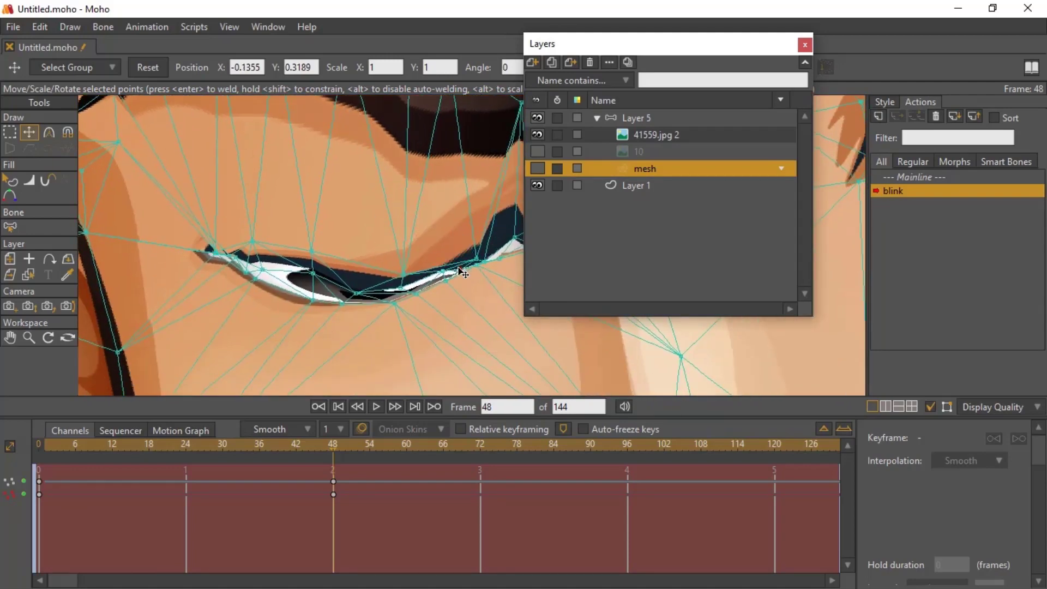
pyautogui.moveTo(497, 238)
pyautogui.mouseDown()
pyautogui.moveTo(414, 247)
pyautogui.moveTo(491, 251)
pyautogui.mouseUp()
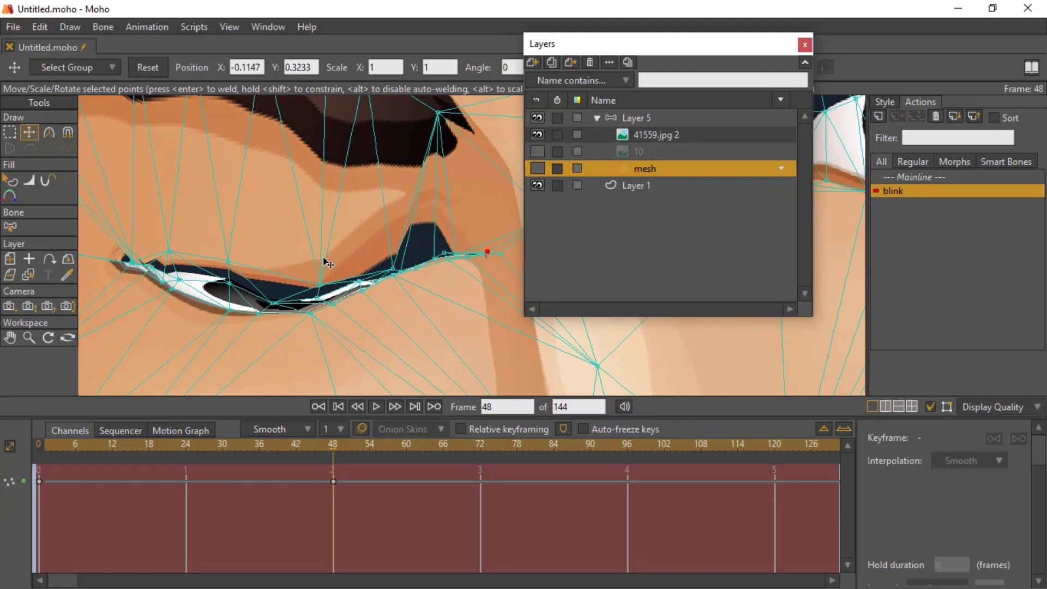
pyautogui.moveTo(230, 285); pyautogui.dragTo(231, 306)
pyautogui.moveTo(173, 258); pyautogui.dragTo(186, 294)
# At frame 48, move the upper-lid points of the eye on the image's right down onto its lower lid, from corner to corner.
pyautogui.scroll(-5, 320, 286)
pyautogui.moveTo(515, 295); pyautogui.dragTo(340, 306)
pyautogui.scroll(-1, 400, 300)
pyautogui.scroll(4, 343, 296)
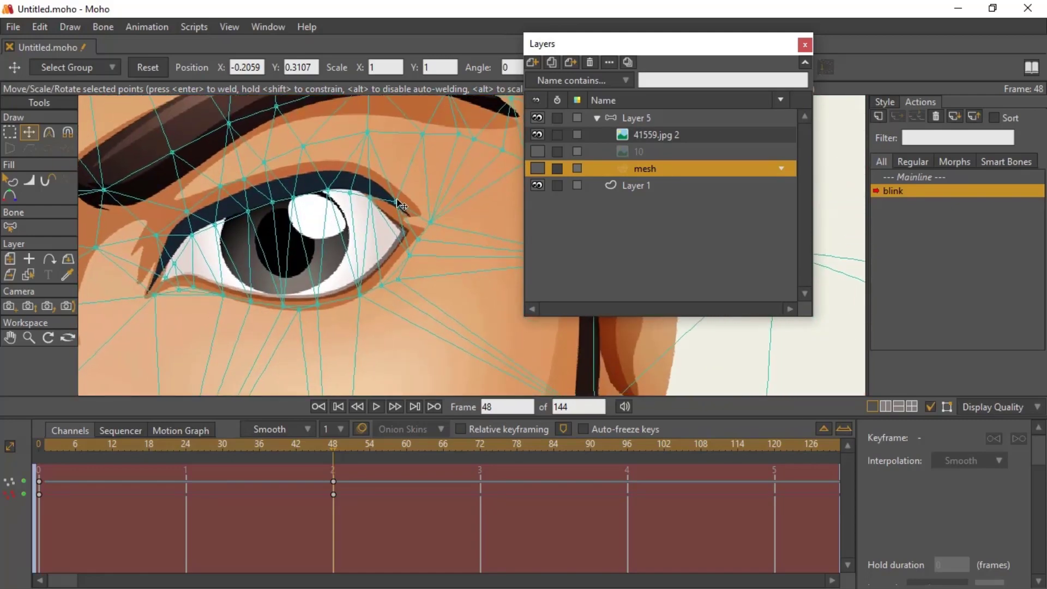
pyautogui.moveTo(397, 202); pyautogui.dragTo(375, 268)
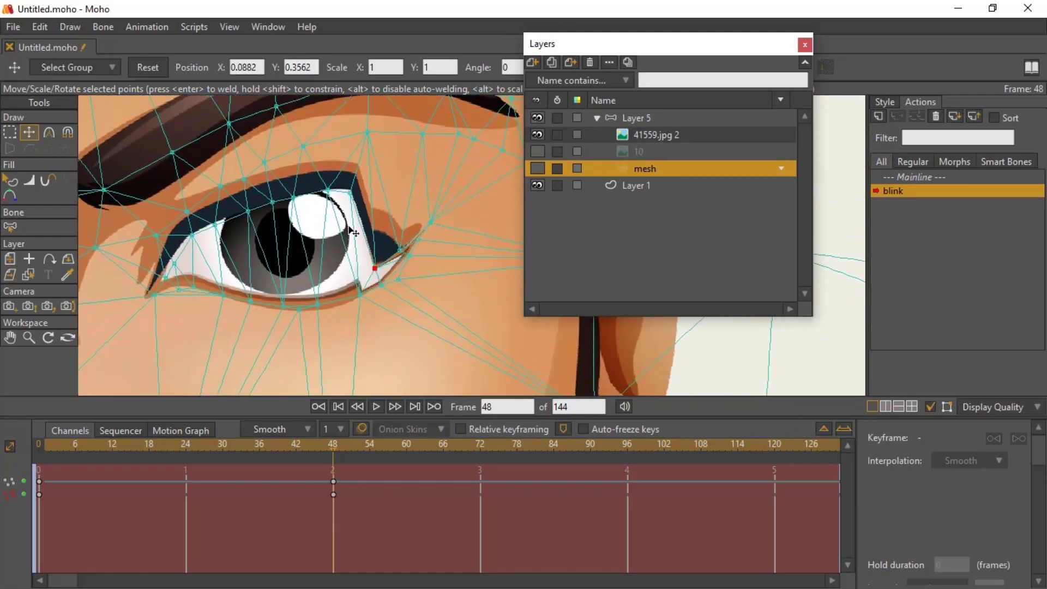
pyautogui.moveTo(350, 193); pyautogui.dragTo(320, 289)
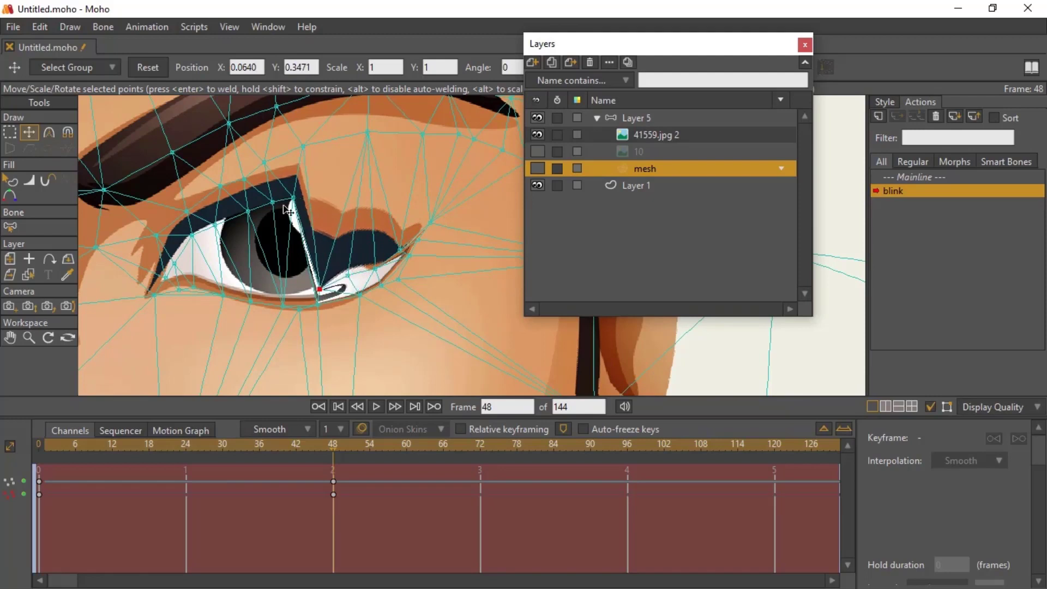
pyautogui.moveTo(293, 197); pyautogui.dragTo(258, 287)
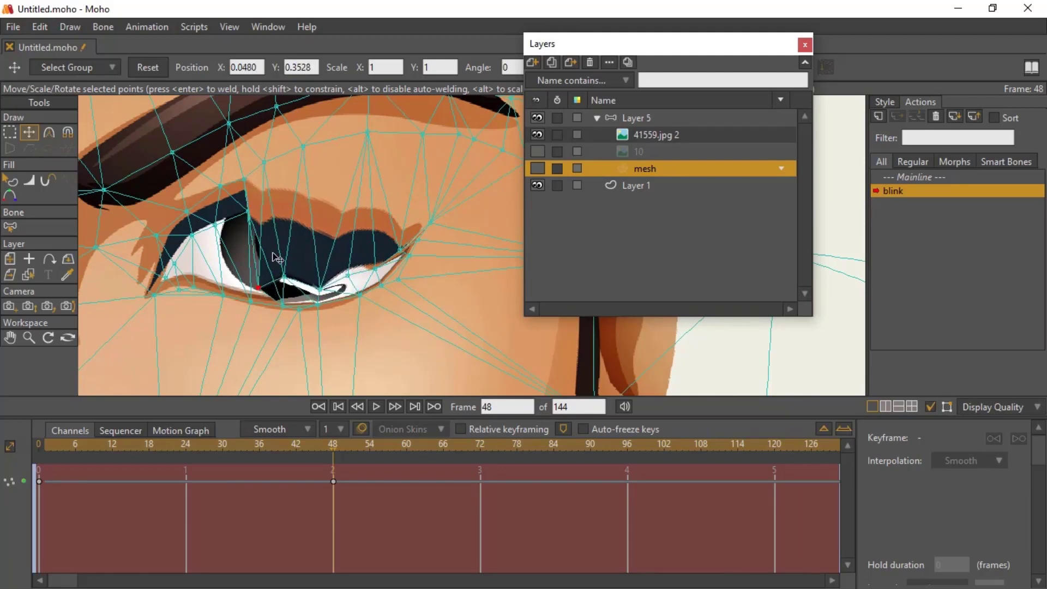
pyautogui.moveTo(248, 210); pyautogui.dragTo(233, 282)
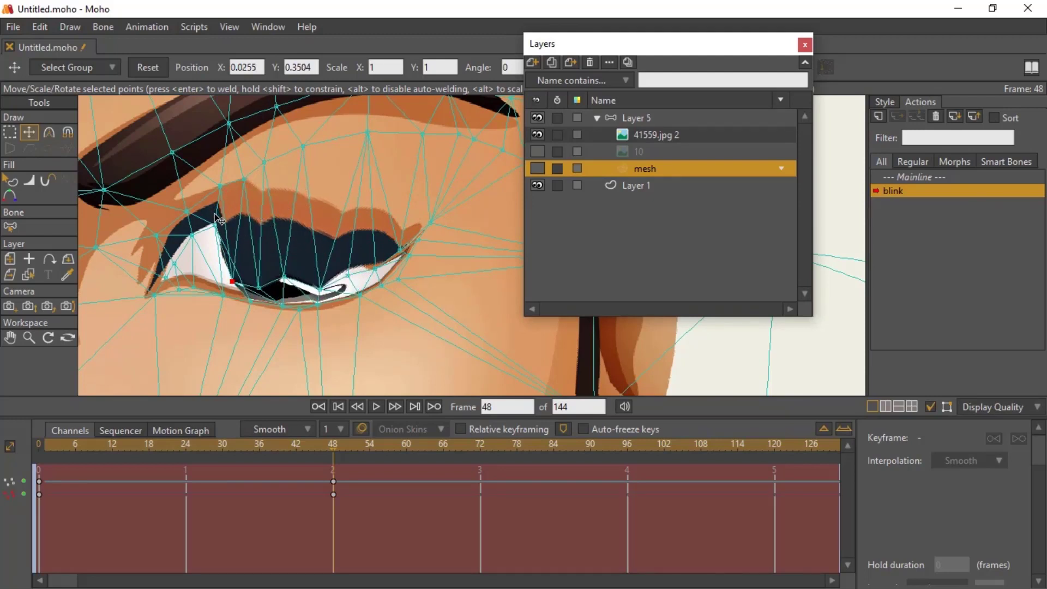
pyautogui.moveTo(215, 216); pyautogui.dragTo(208, 285)
pyautogui.moveTo(192, 234); pyautogui.dragTo(177, 276)
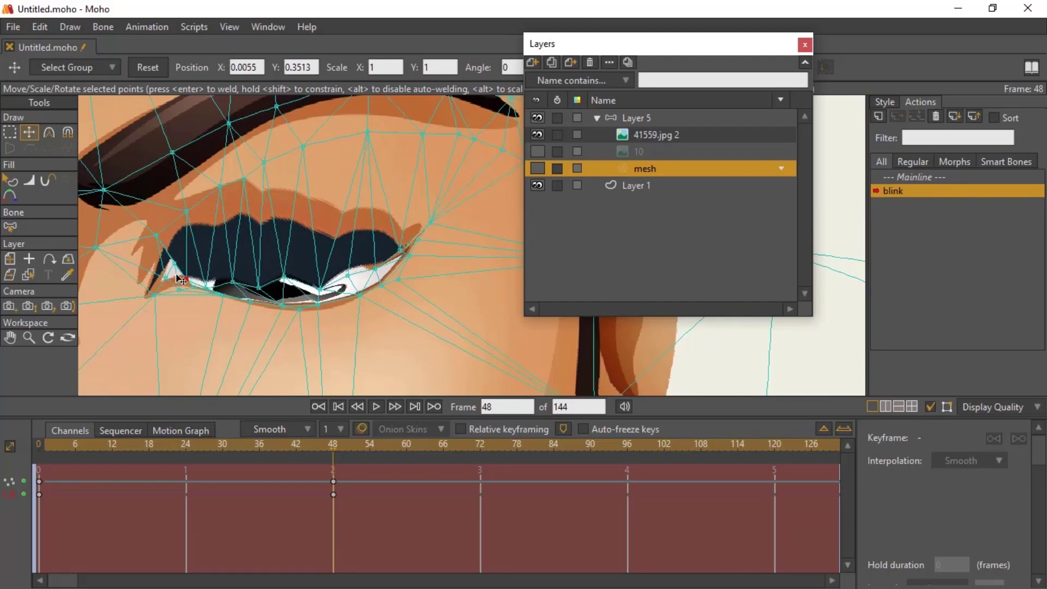
pyautogui.moveTo(155, 237); pyautogui.dragTo(156, 276)
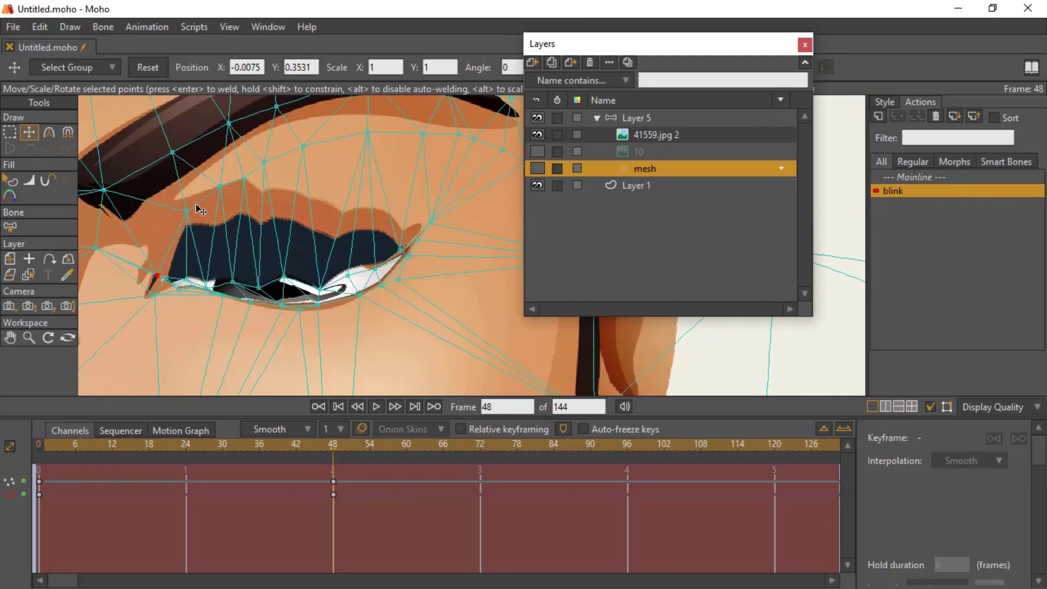
# Lower the row of mesh points above the upper lid of the eye on the image's right to just above its closed lid line.
pyautogui.moveTo(195, 206); pyautogui.dragTo(197, 270)
pyautogui.moveTo(225, 197); pyautogui.dragTo(223, 271)
pyautogui.moveTo(254, 179); pyautogui.dragTo(259, 273)
pyautogui.moveTo(309, 154); pyautogui.dragTo(293, 272)
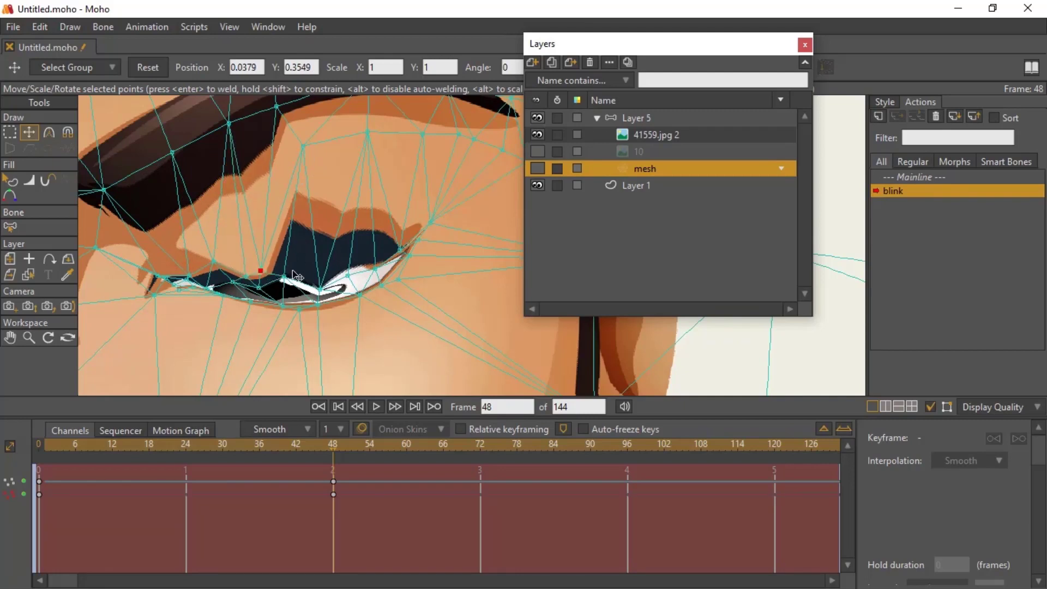
pyautogui.moveTo(367, 132); pyautogui.dragTo(336, 251)
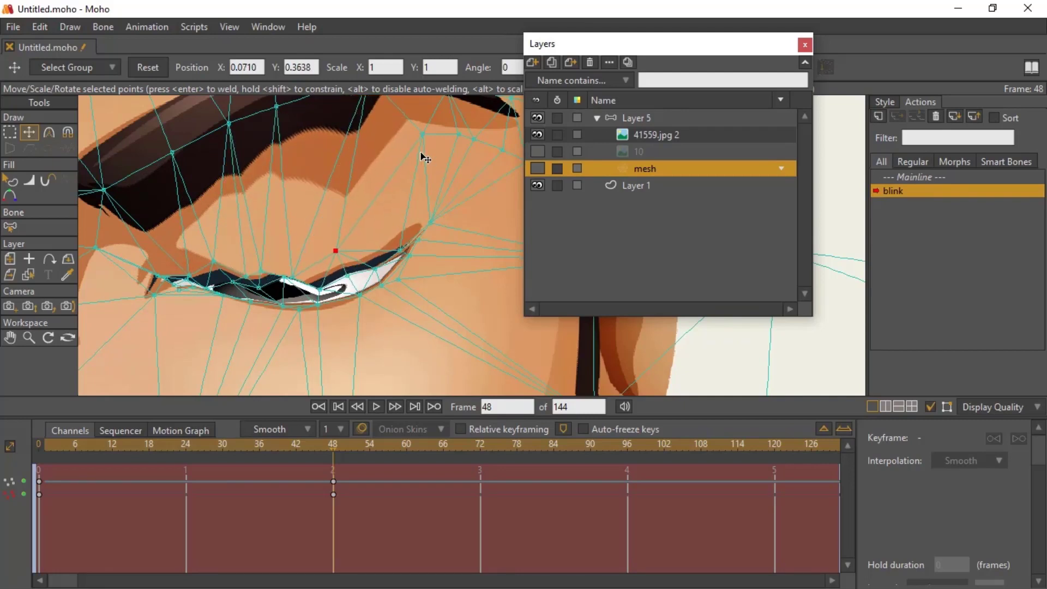
pyautogui.moveTo(422, 135); pyautogui.dragTo(174, 300)
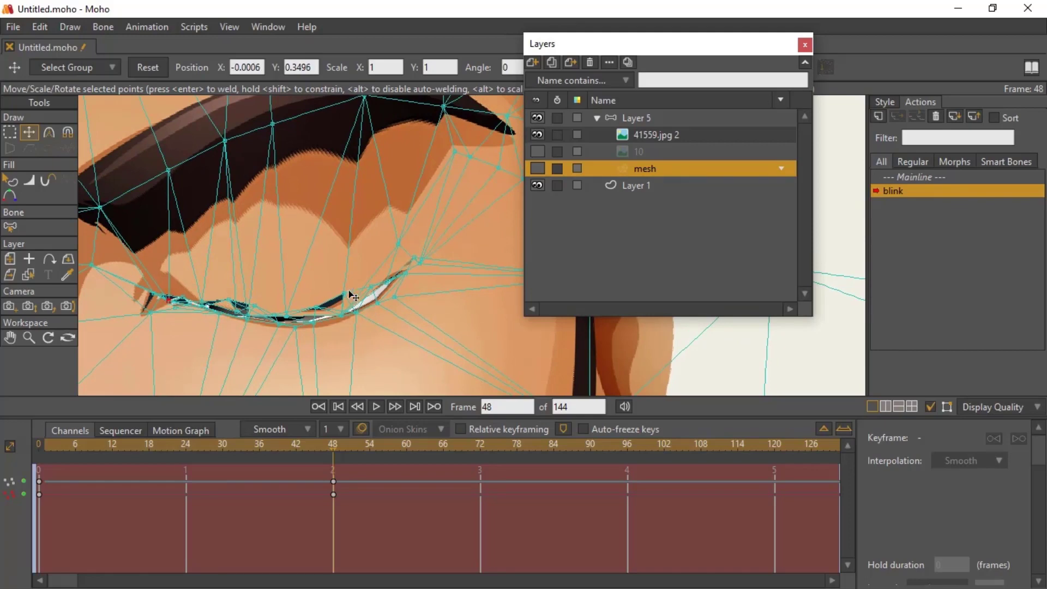
# Fine-tune the middle and outer-corner lid points of the same eye to narrow the remaining gap in the closed lid.
pyautogui.moveTo(343, 314); pyautogui.dragTo(313, 319)
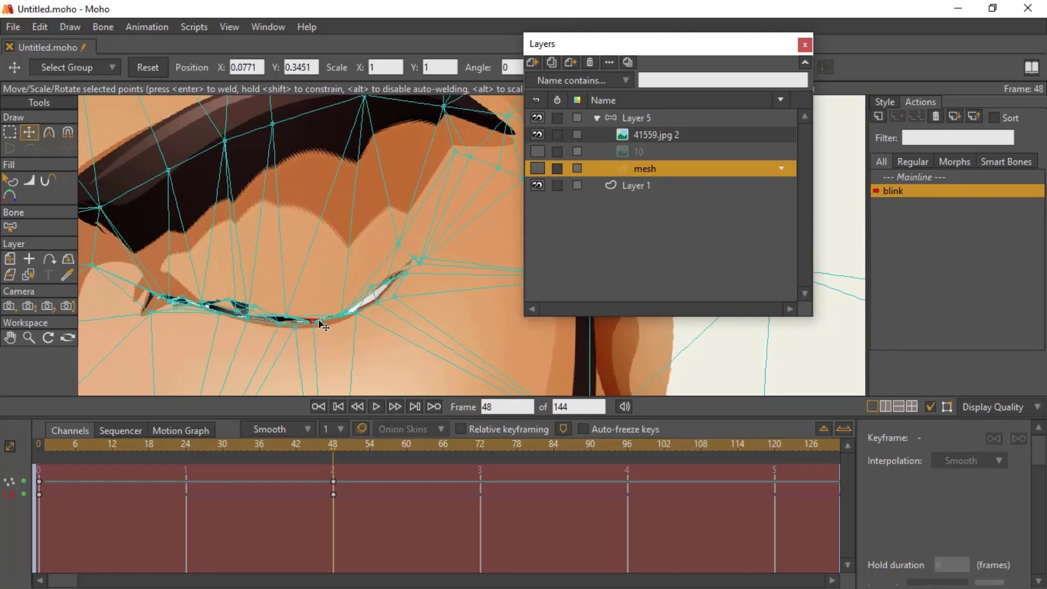
pyautogui.moveTo(388, 279); pyautogui.dragTo(425, 241)
pyautogui.scroll(-5, 411, 292)
pyautogui.scroll(-4, 387, 289)
pyautogui.moveTo(401, 304); pyautogui.dragTo(398, 293)
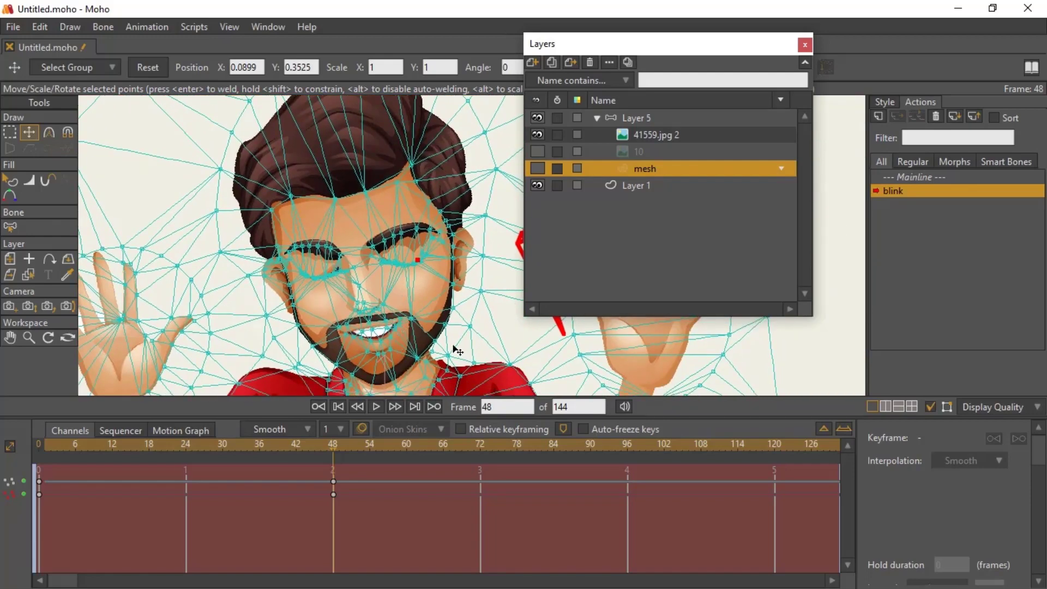
# Return to the Mainline and, at frame 2 of Layer 5, rotate the blink bone downward with Manipulate Bones to close both eyes.
pyautogui.click(932, 176)
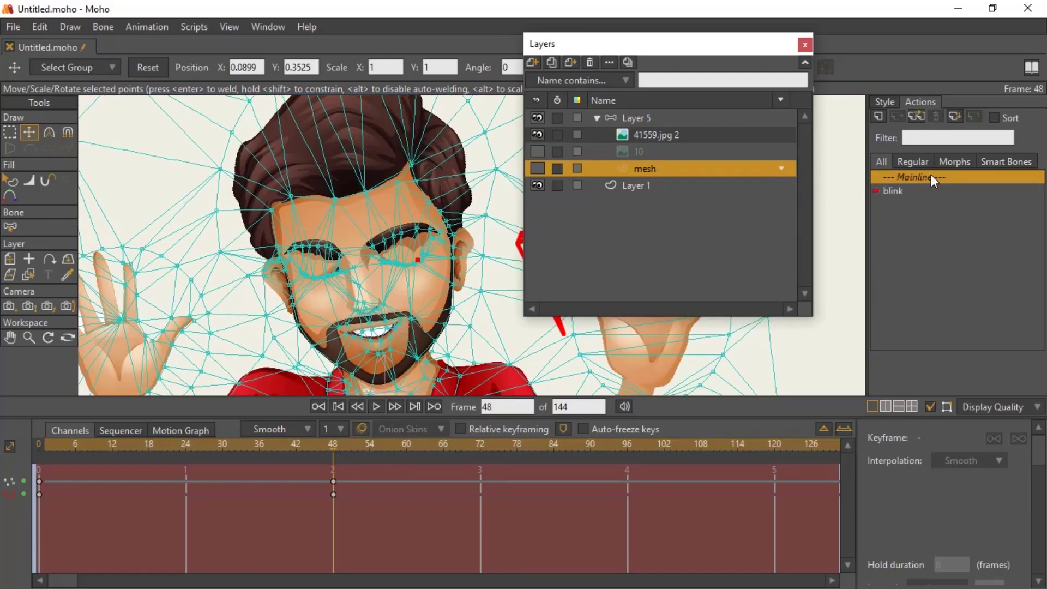
pyautogui.click(633, 117)
pyautogui.click(68, 131)
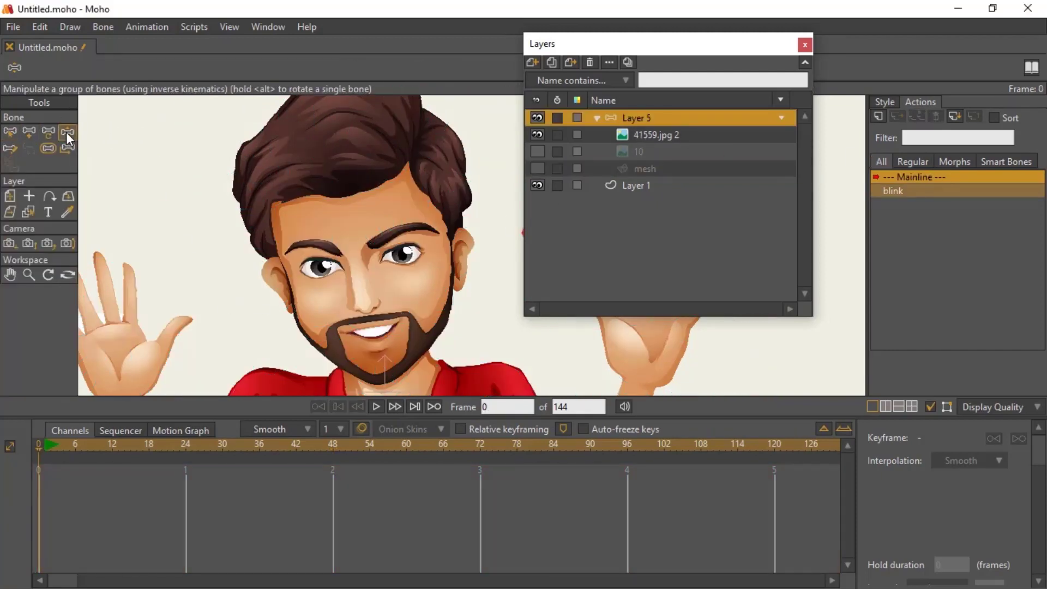
pyautogui.click(53, 443)
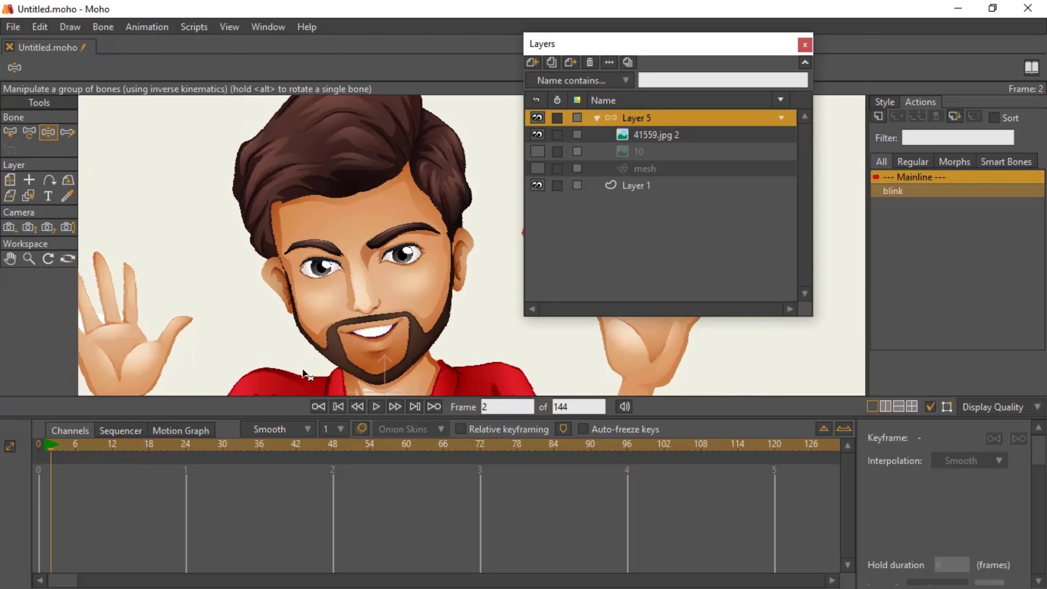
pyautogui.moveTo(466, 307); pyautogui.dragTo(513, 269)
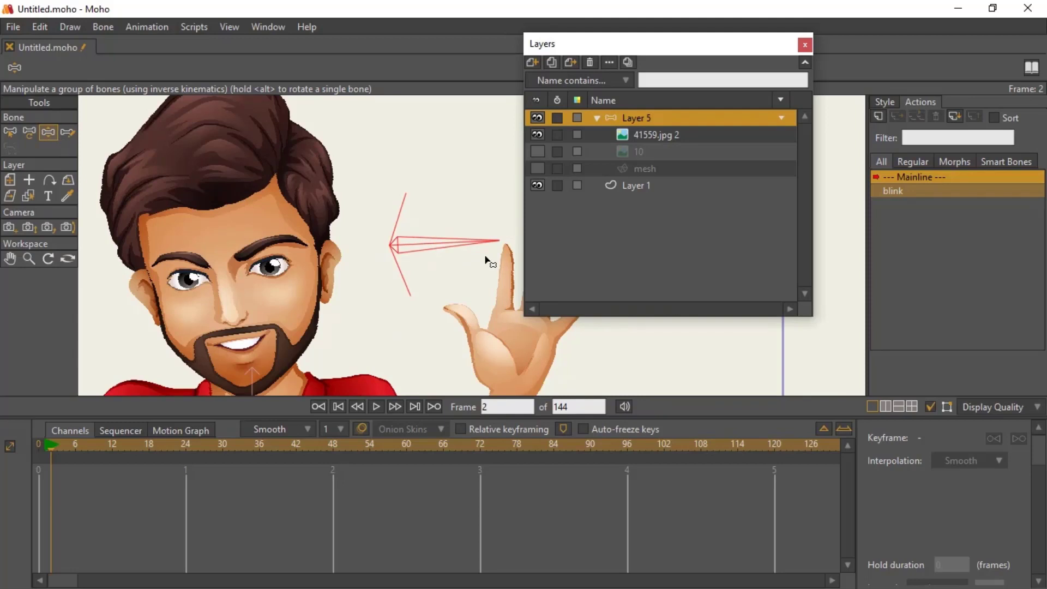
pyautogui.moveTo(487, 261); pyautogui.dragTo(277, 407)
# Inspect the closed lids up close, then rotate the blink bone back upward at frame 2 to reopen the eyes.
pyautogui.scroll(3, 209, 315)
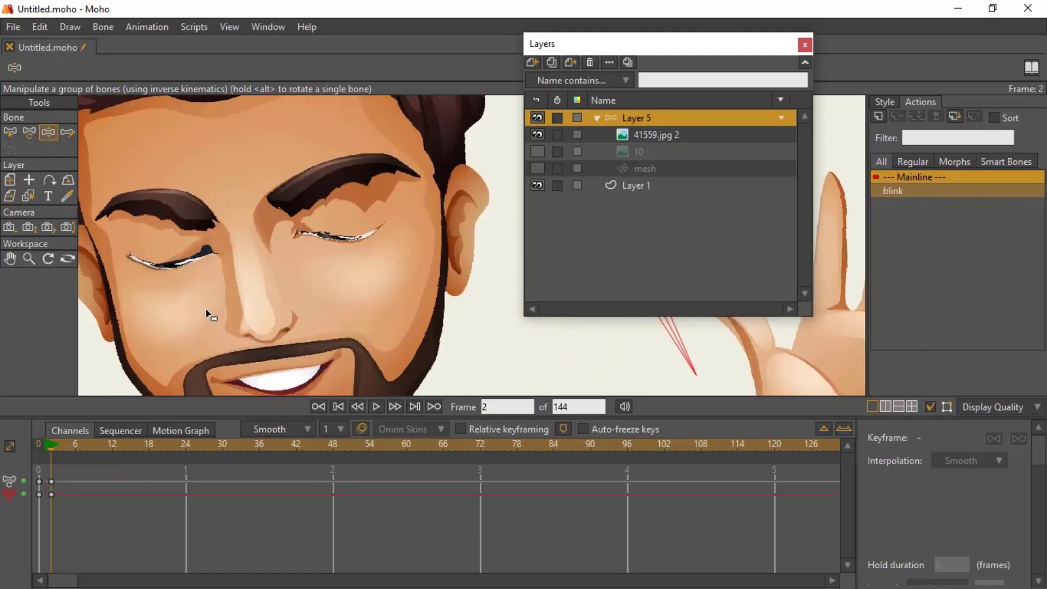
pyautogui.scroll(2, 315, 309)
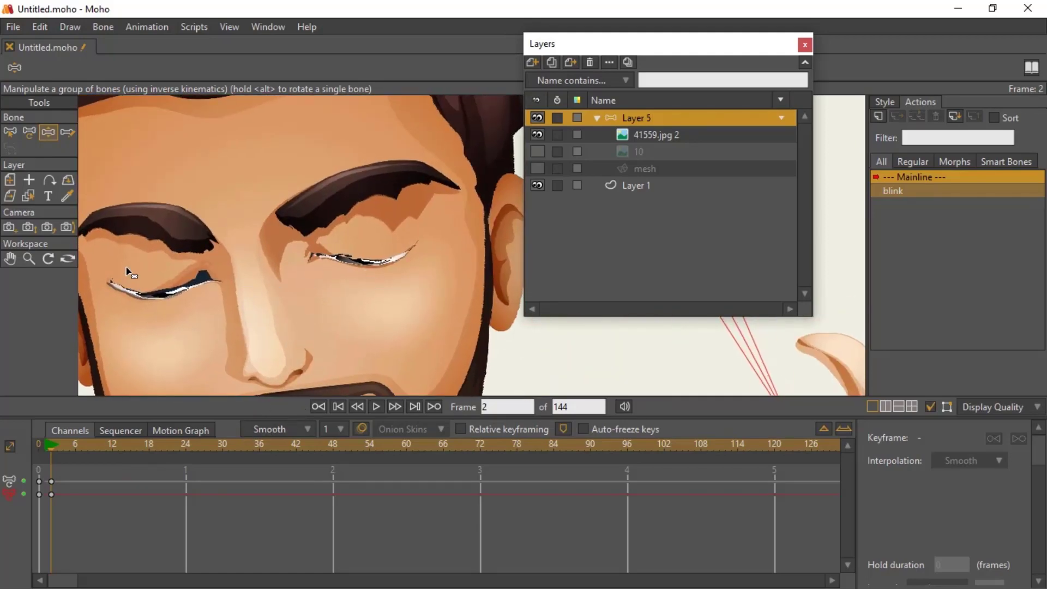
pyautogui.scroll(-5, 431, 310)
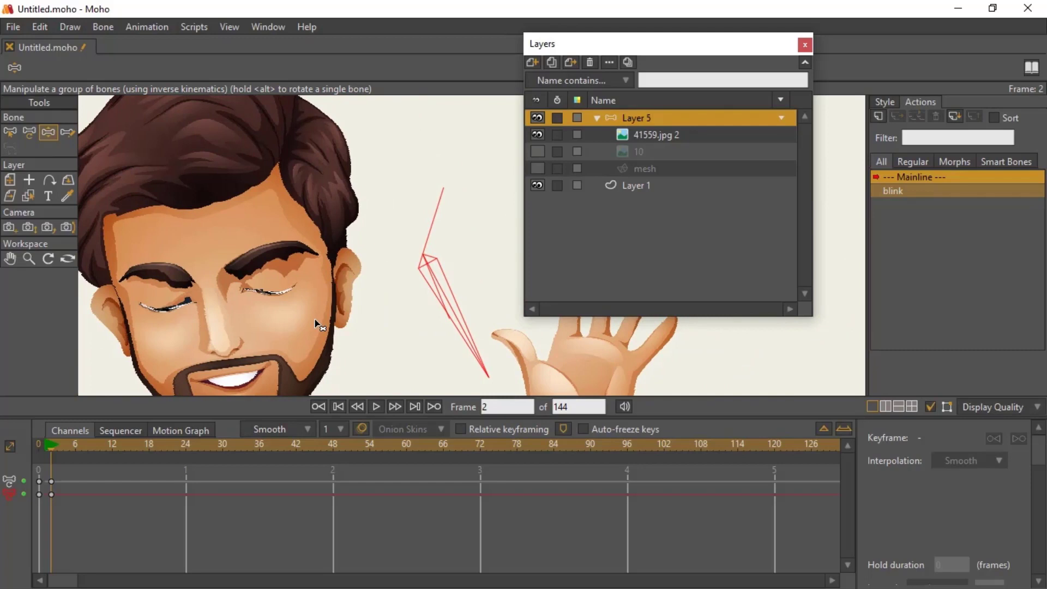
pyautogui.moveTo(448, 341); pyautogui.dragTo(469, 371)
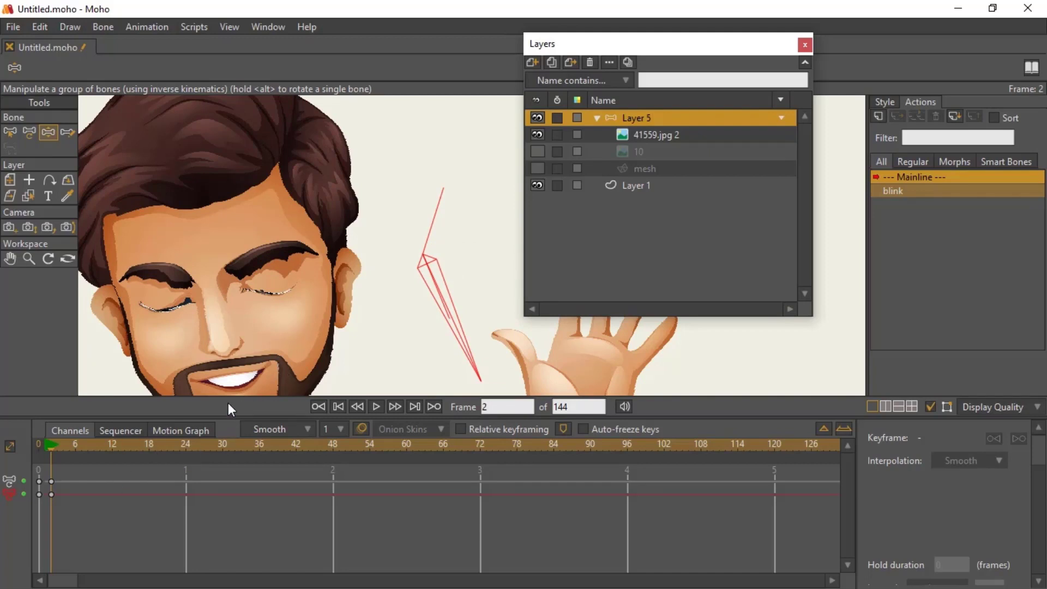
pyautogui.moveTo(463, 340); pyautogui.dragTo(492, 212)
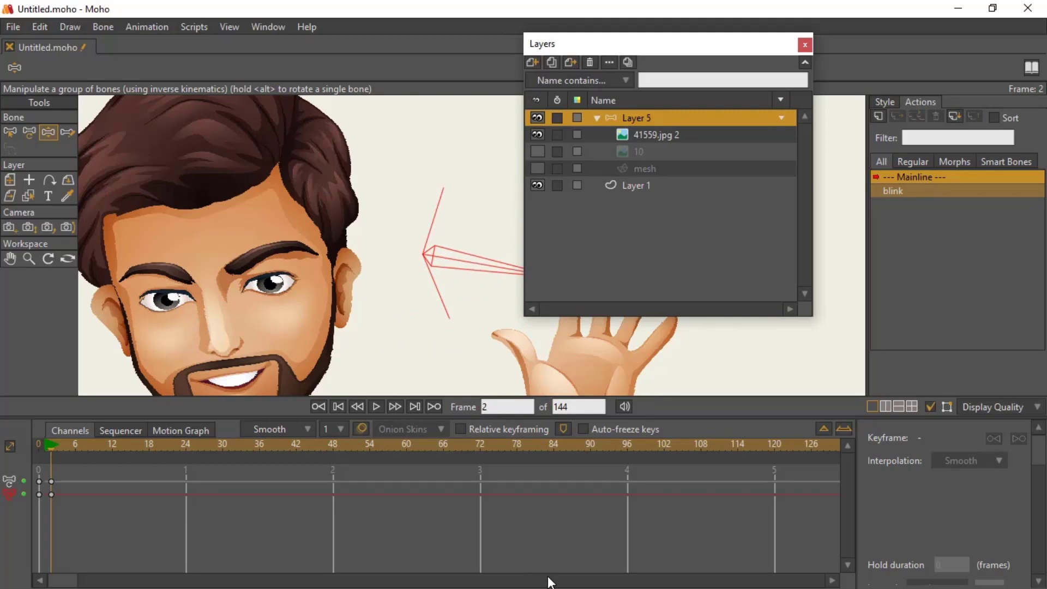
# Shift Layer 5's bone keyframes from frame 2 to frame 1 and set the playhead to frame 1.
pyautogui.moveTo(165, 308); pyautogui.dragTo(260, 305)
pyautogui.scroll(-2, 338, 357)
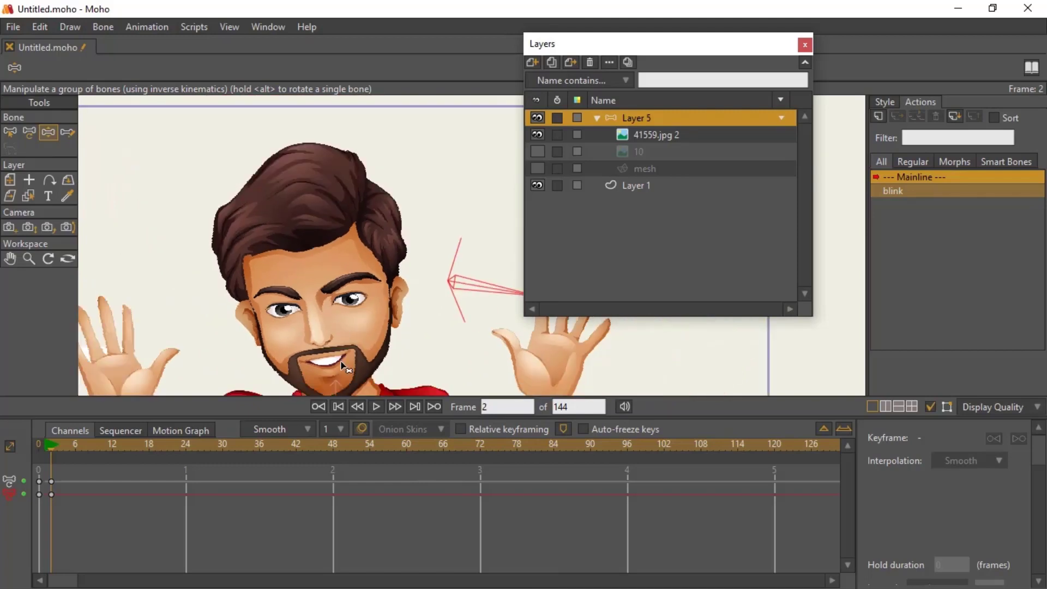
pyautogui.click(51, 481)
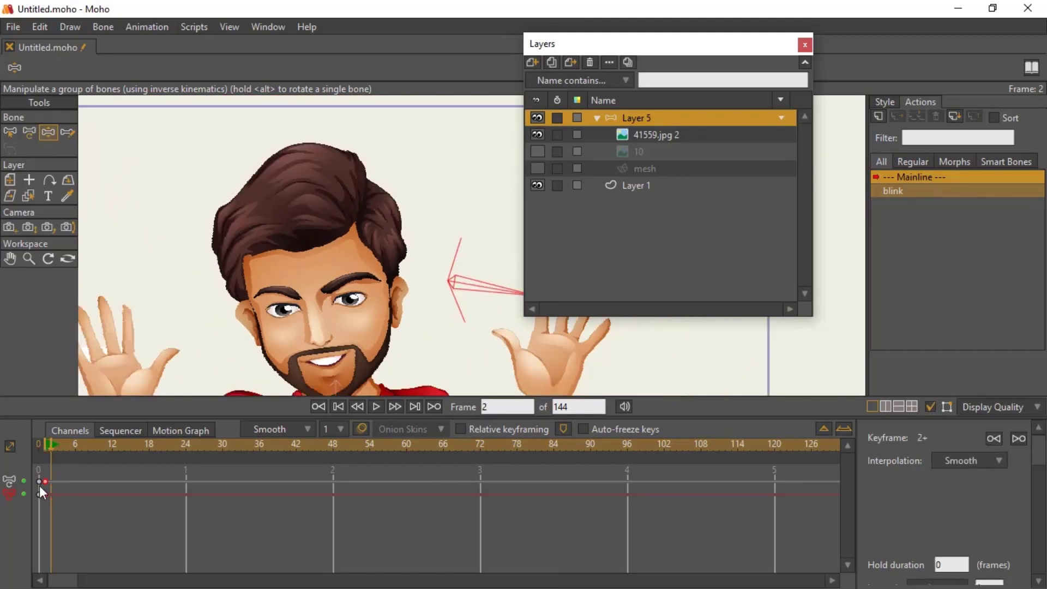
pyautogui.click(45, 445)
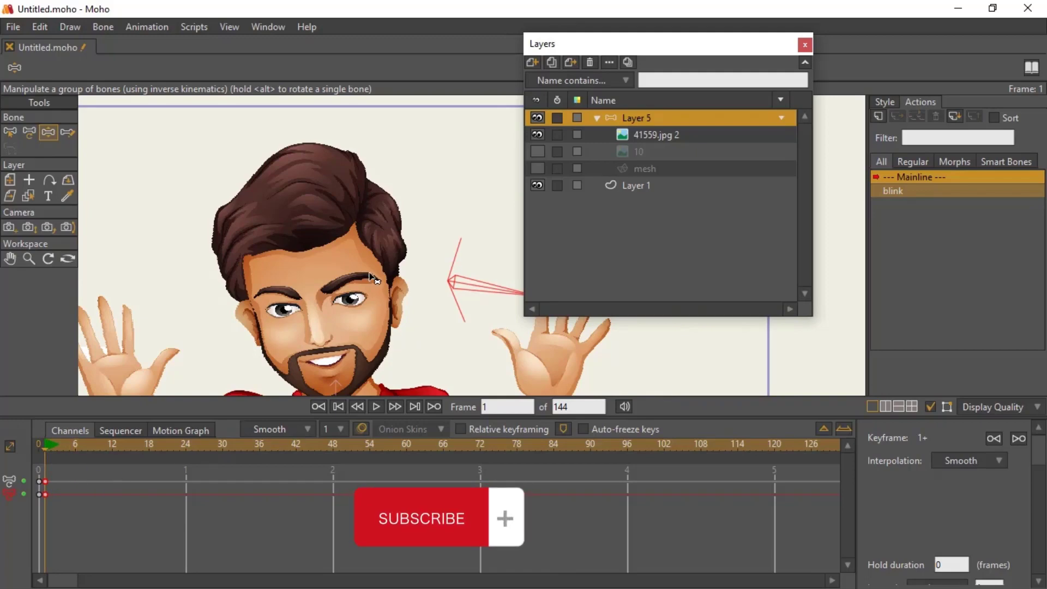
# On the mesh layer at frame 1, select all points around the hand on the image's left and move them slightly upward.
pyautogui.scroll(-5, 372, 257)
pyautogui.click(665, 173)
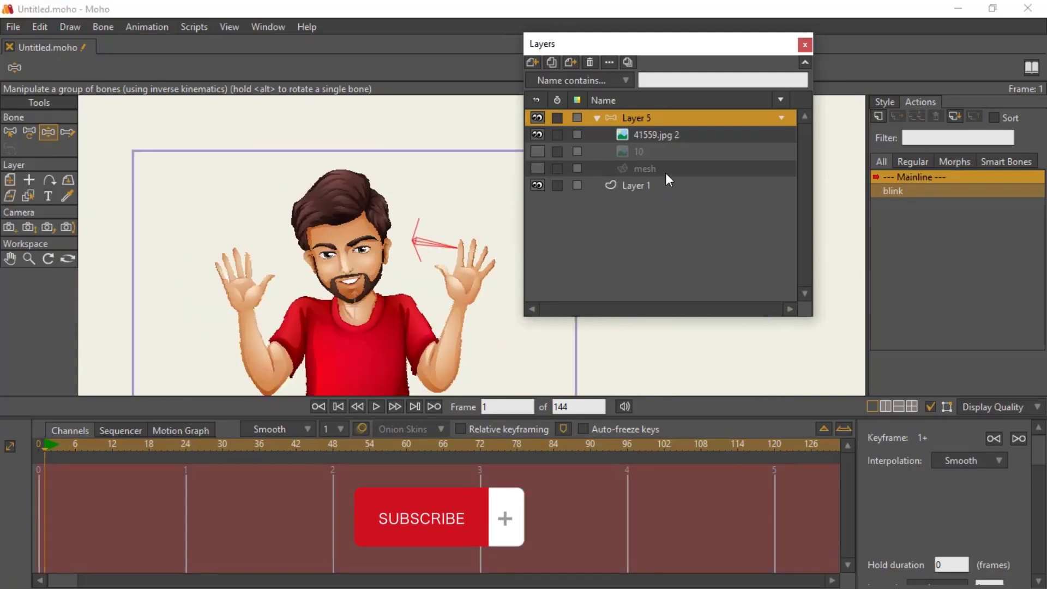
pyautogui.moveTo(355, 315); pyautogui.dragTo(250, 284)
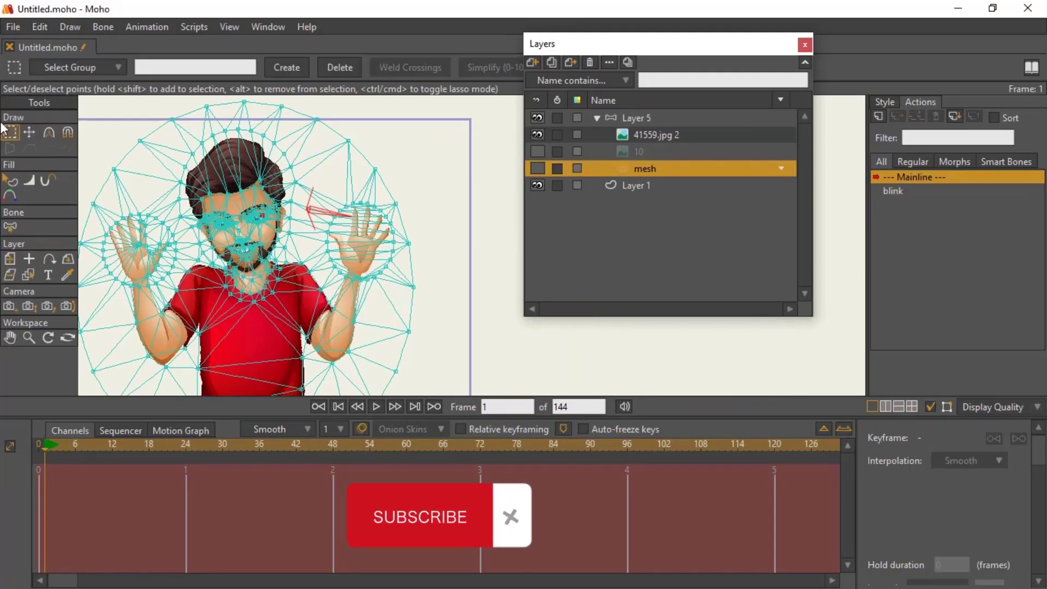
pyautogui.moveTo(180, 233); pyautogui.dragTo(256, 224)
pyautogui.moveTo(194, 197)
pyautogui.mouseDown()
pyautogui.moveTo(164, 261)
pyautogui.moveTo(212, 283)
pyautogui.moveTo(263, 268)
pyautogui.moveTo(257, 206)
pyautogui.moveTo(184, 192)
pyautogui.moveTo(175, 217)
pyautogui.moveTo(188, 276)
pyautogui.moveTo(247, 284)
pyautogui.moveTo(258, 216)
pyautogui.moveTo(197, 192)
pyautogui.moveTo(185, 207)
pyautogui.mouseUp()
pyautogui.press('t')
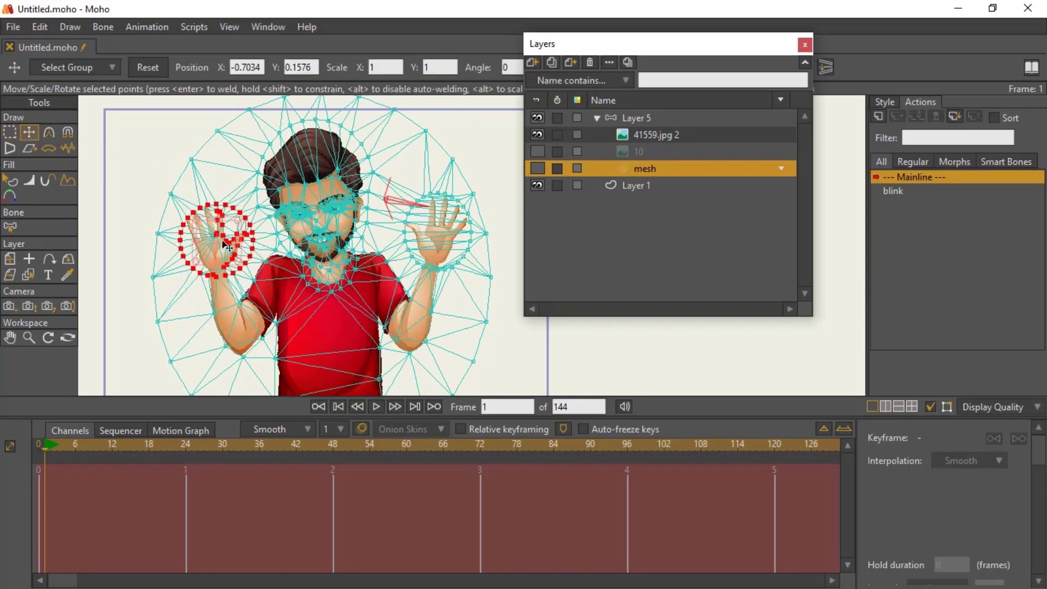
pyautogui.moveTo(227, 247); pyautogui.dragTo(222, 222)
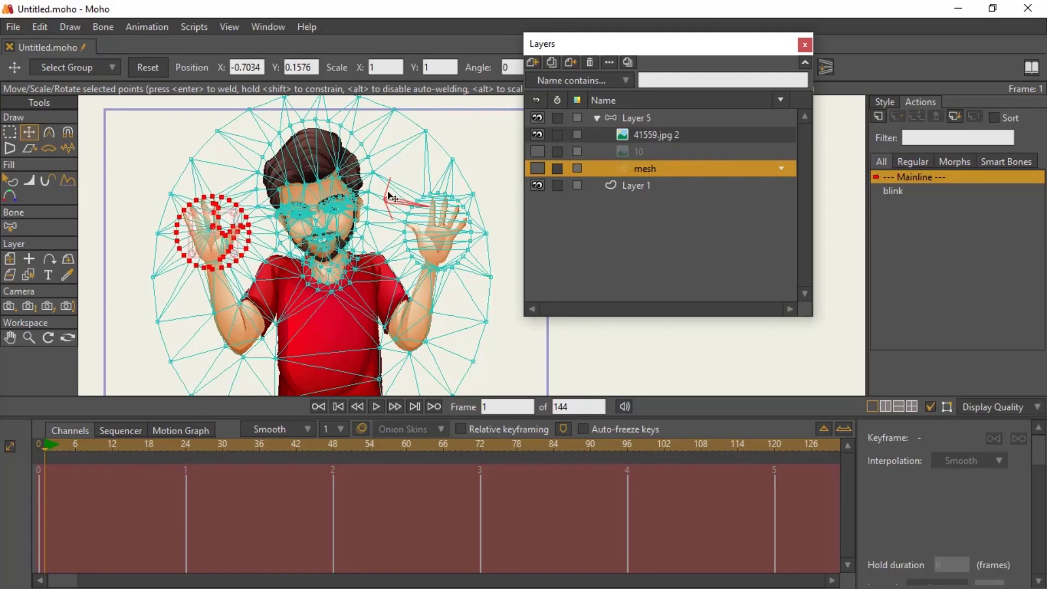